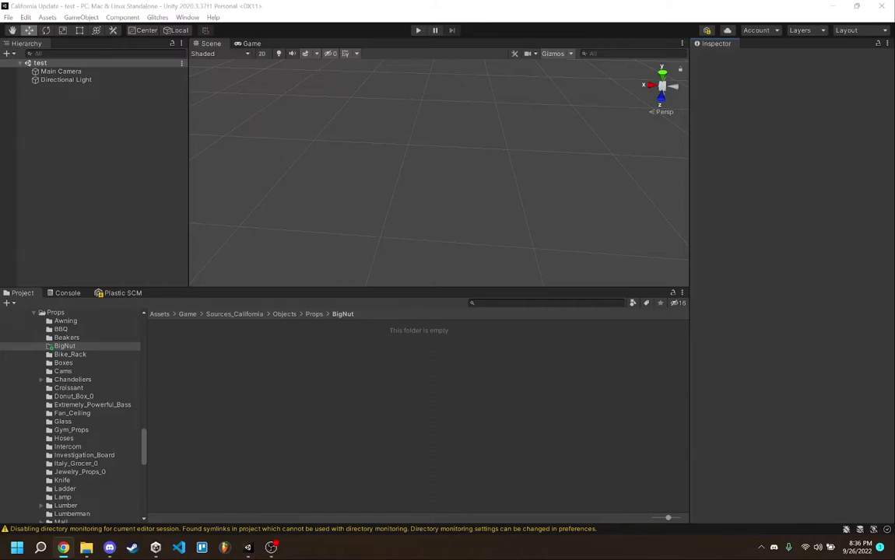
Add pistachio.png, peanut.png and MegaNuts.blend to the BigNut folder through File Explorer, and minimize its window.
{"action": "right_click", "coordinate": [370, 336]}
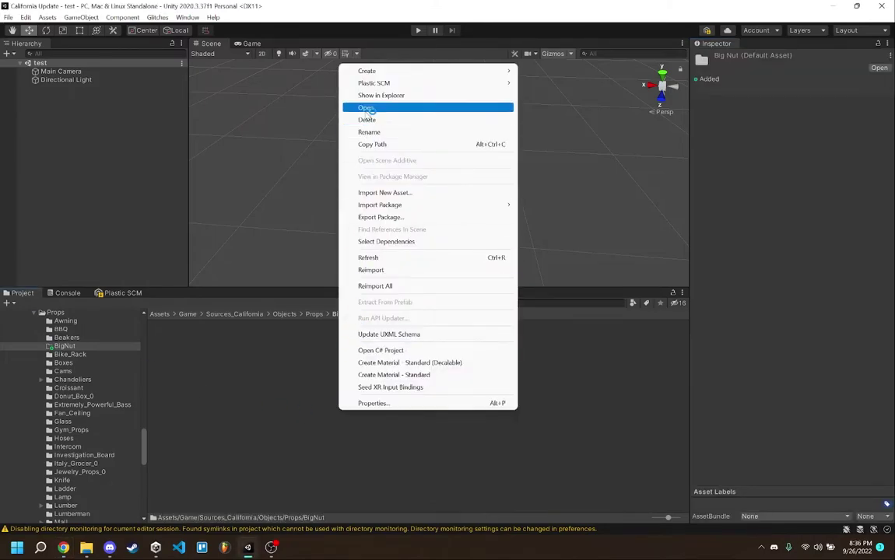
{"action": "left_click", "coordinate": [372, 96]}
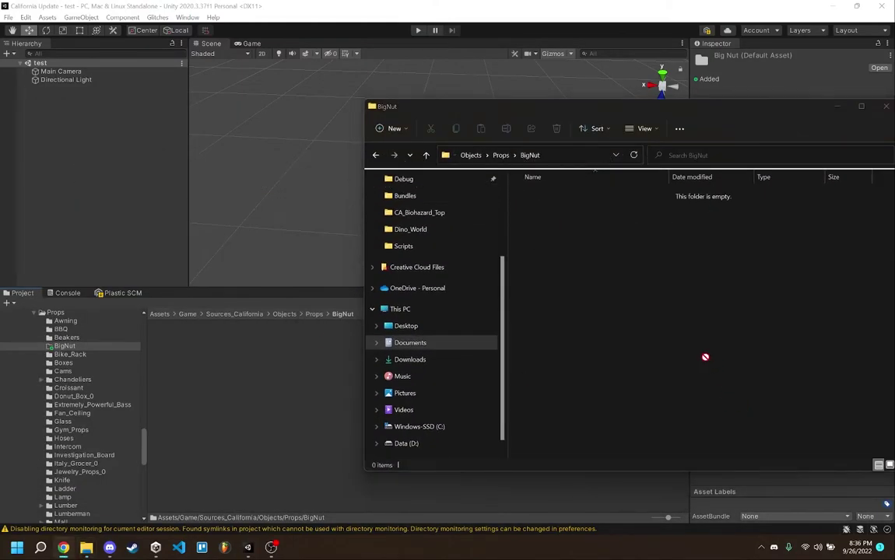
{"action": "key", "text": "ctrl+v"}
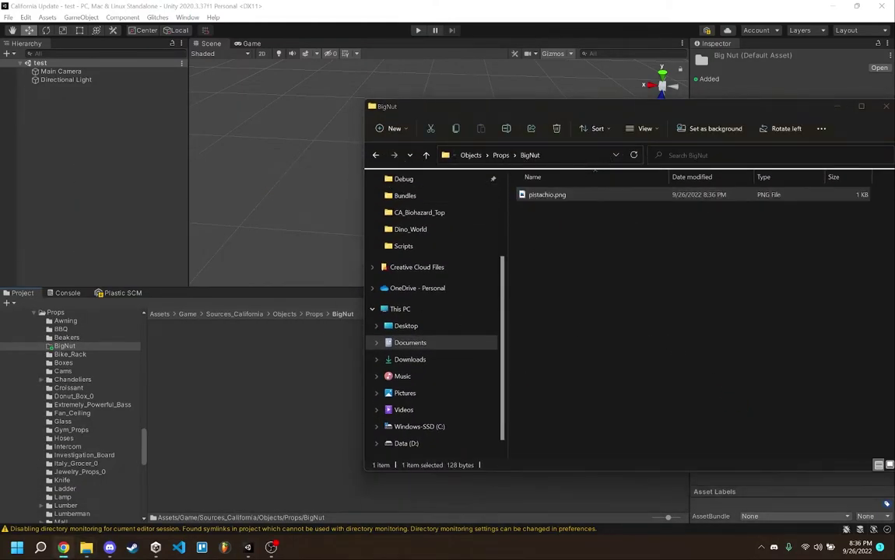
{"action": "key", "text": "ctrl+v"}
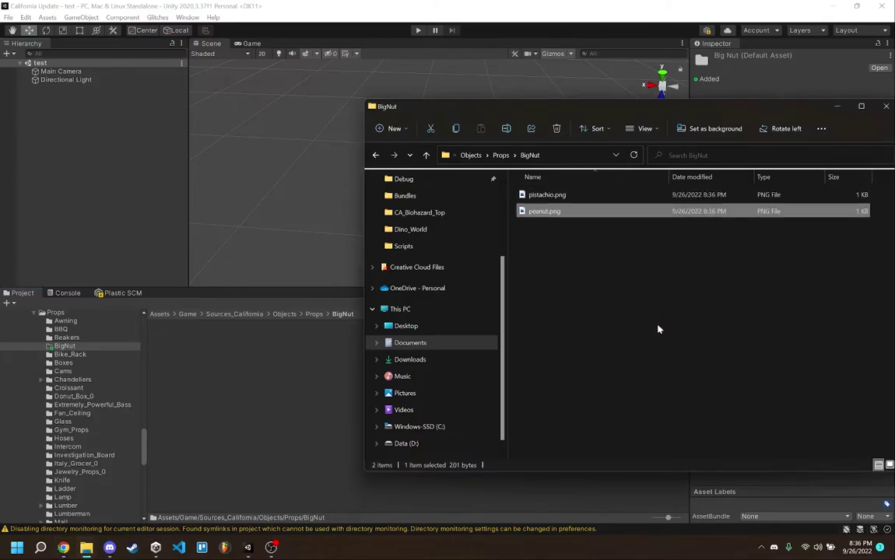
{"action": "left_click", "coordinate": [636, 315]}
{"action": "left_click_drag", "start_coordinate": [479, 101], "coordinate": [383, 100]}
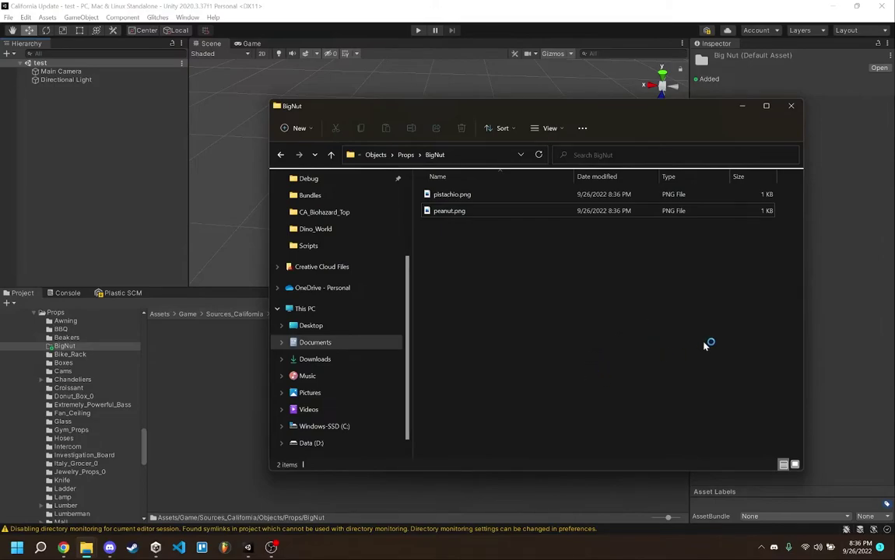
{"action": "left_click_drag", "start_coordinate": [894, 343], "coordinate": [584, 327]}
{"action": "left_click", "coordinate": [742, 106]}
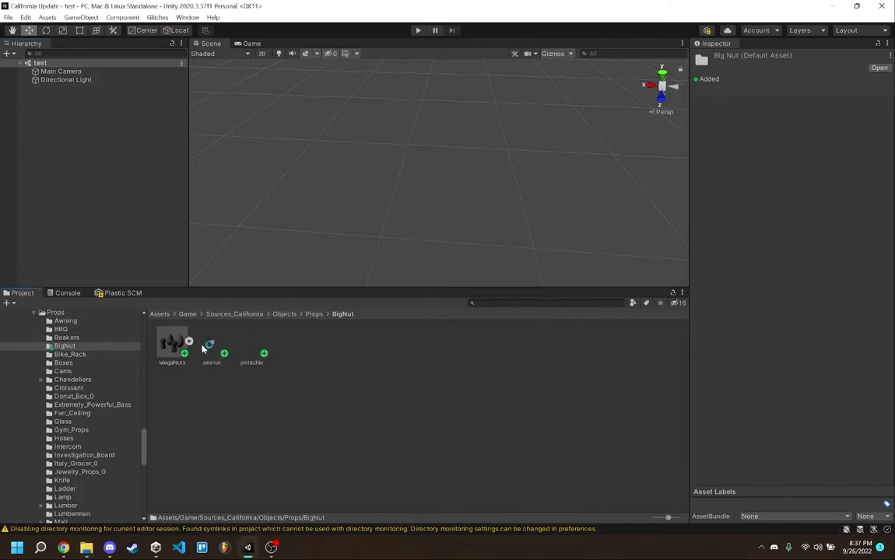
Open the MegaNuts model in Blender and examine the two peanut meshes and their UVs.
{"action": "left_click", "coordinate": [174, 350]}
{"action": "left_click_drag", "start_coordinate": [830, 450], "coordinate": [690, 407]}
{"action": "left_click", "coordinate": [568, 437]}
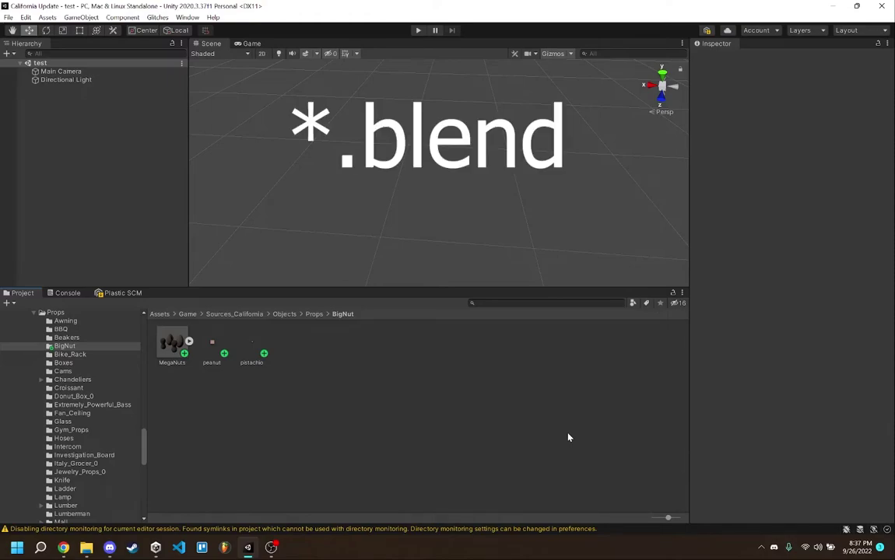
{"action": "double_click", "coordinate": [172, 342]}
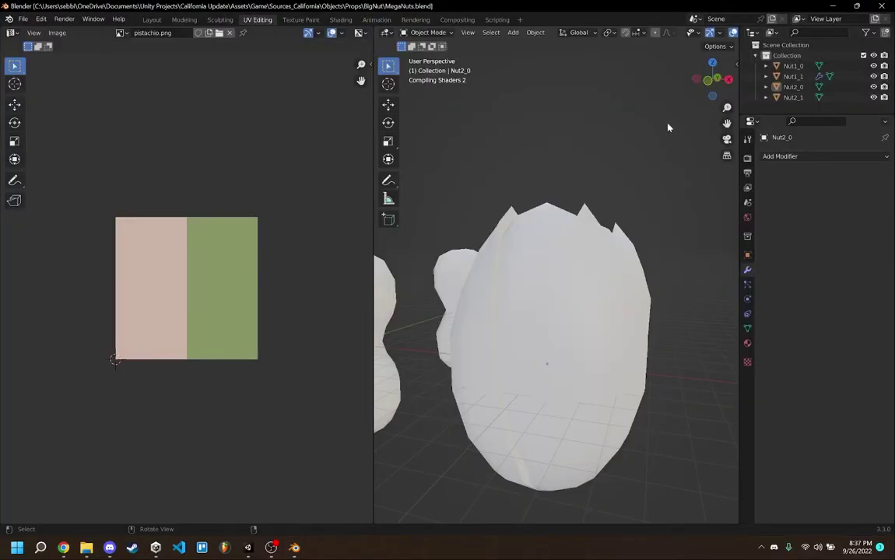
{"action": "middle_click_drag", "start_coordinate": [618, 373], "coordinate": [582, 379]}
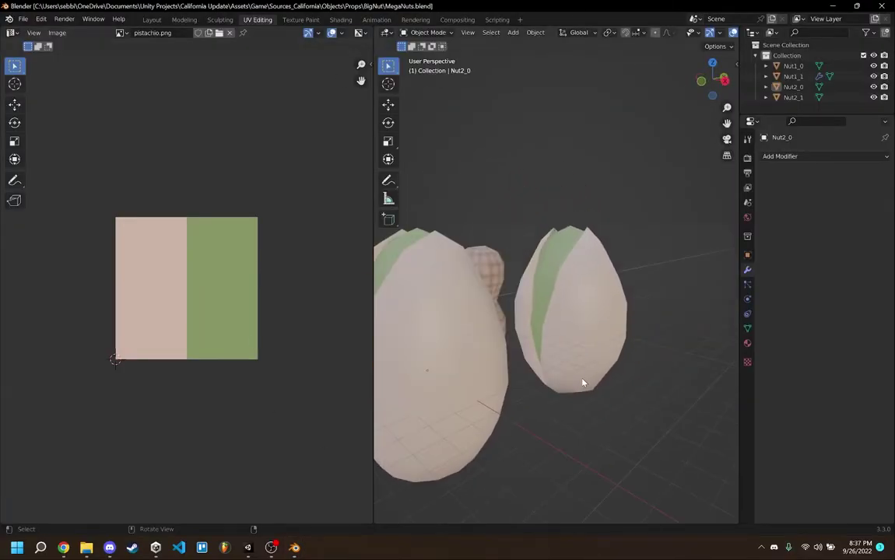
{"action": "key", "text": "shift+grave"}
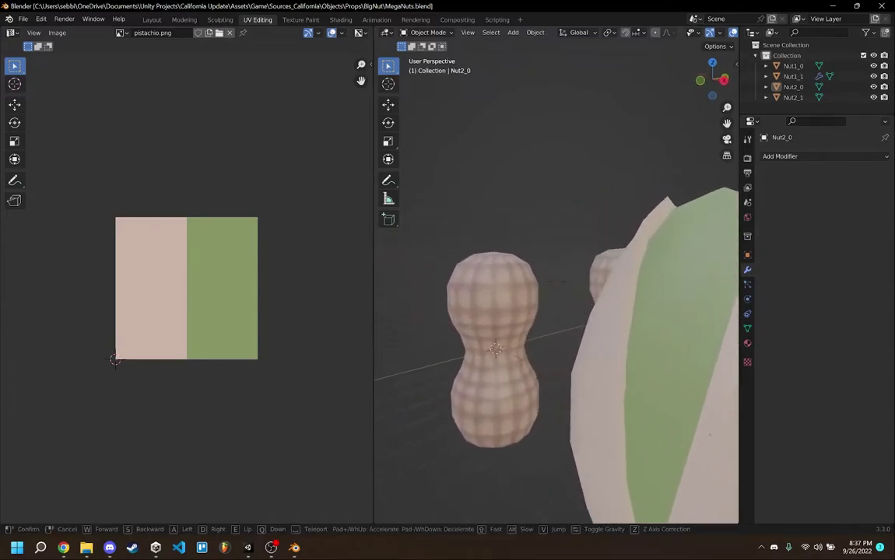
{"action": "key", "text": "w"}
{"action": "left_click", "coordinate": [572, 407]}
{"action": "left_click", "coordinate": [518, 414]}
{"action": "key", "text": "Tab"}
{"action": "key", "text": "Tab"}
{"action": "left_click", "coordinate": [649, 304]}
{"action": "key", "text": "Tab"}
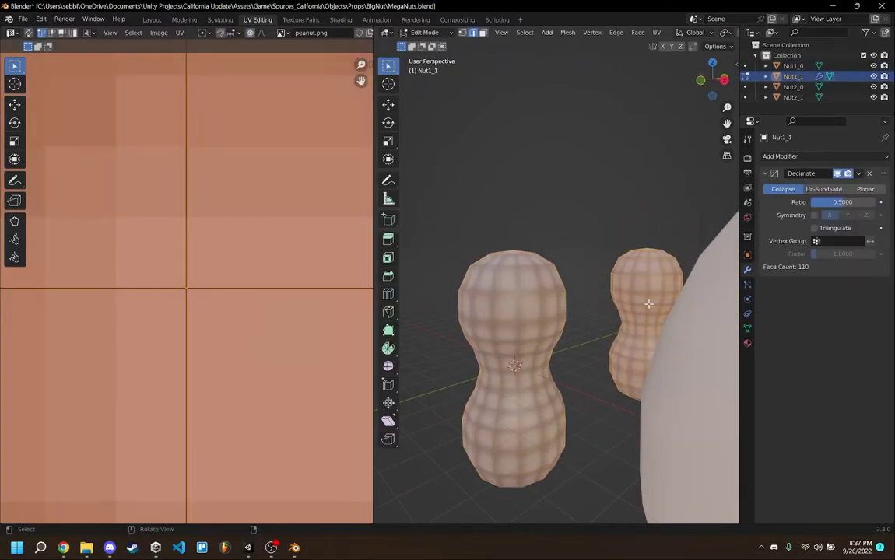
Examine the two pistachio meshes and their UVs, and close Blender without saving.
{"action": "key", "text": "shift+grave"}
{"action": "key", "text": "d"}
{"action": "left_click", "coordinate": [555, 281]}
{"action": "key", "text": "Tab"}
{"action": "left_click", "coordinate": [559, 347]}
{"action": "key", "text": "Tab"}
{"action": "key", "text": "shift+grave"}
{"action": "key", "text": "d"}
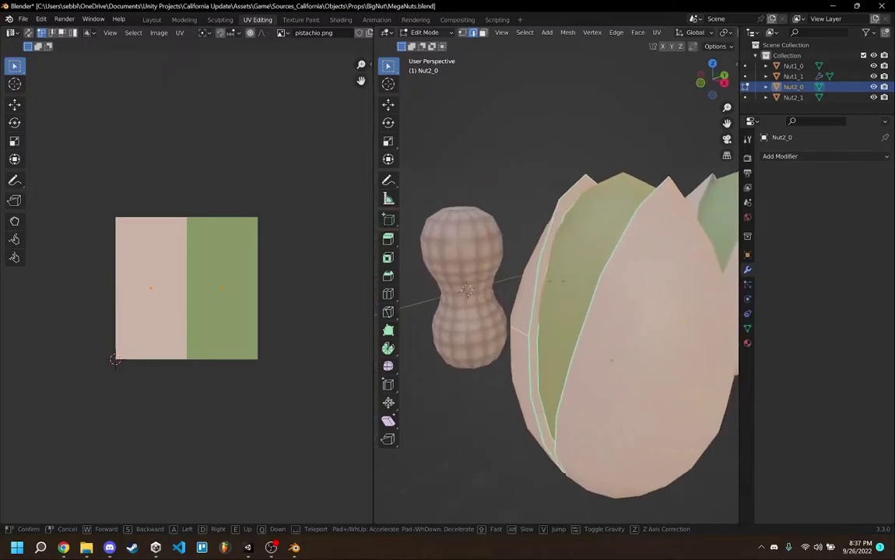
{"action": "left_click", "coordinate": [556, 281]}
{"action": "key", "text": "Tab"}
{"action": "left_click", "coordinate": [594, 251]}
{"action": "key", "text": "Tab"}
{"action": "key", "text": "Tab"}
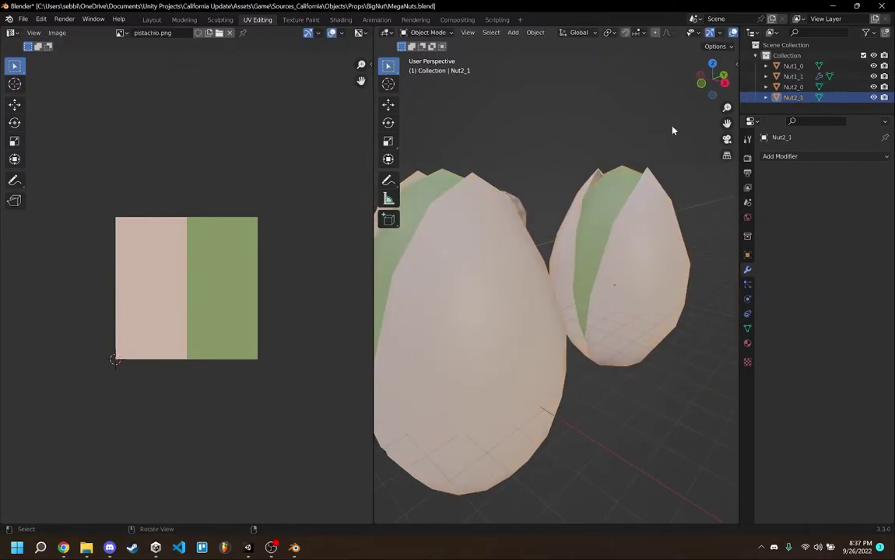
{"action": "left_click", "coordinate": [888, 5]}
{"action": "left_click", "coordinate": [483, 296]}
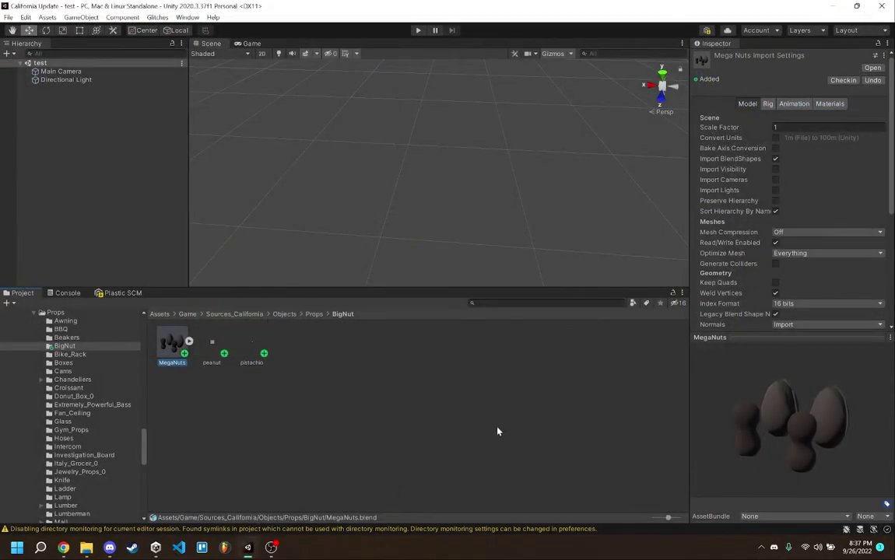
Set the peanut texture's filter mode to Point (no filter) and its wrap mode to Repeat, and apply the import settings.
{"action": "left_click", "coordinate": [211, 342]}
{"action": "left_click", "coordinate": [810, 255]}
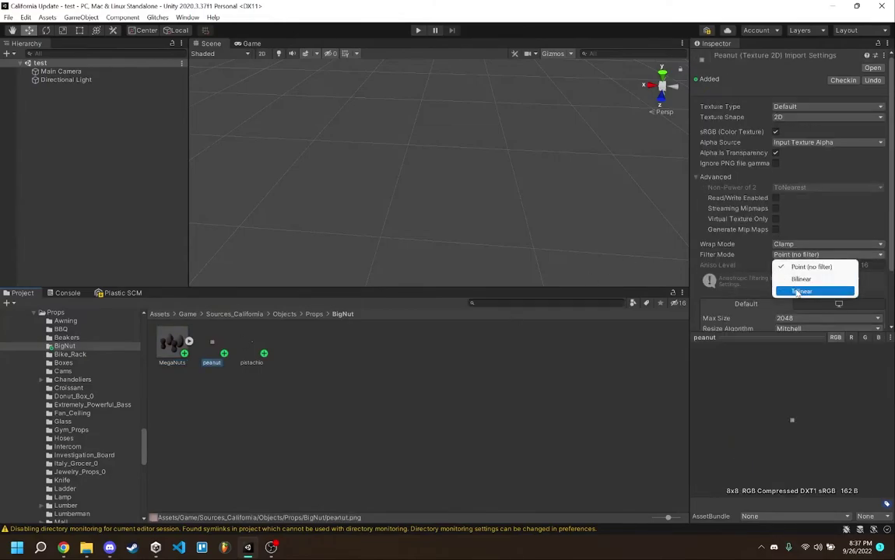
{"action": "left_click", "coordinate": [802, 291]}
{"action": "scroll", "coordinate": [801, 287], "scroll_direction": "down", "scroll_amount": 2}
{"action": "left_click", "coordinate": [793, 188]}
{"action": "left_click", "coordinate": [811, 200]}
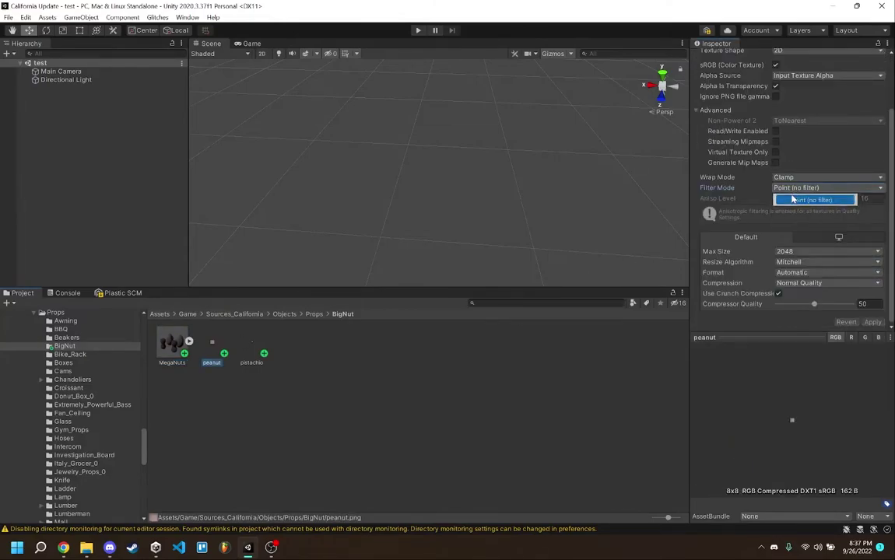
{"action": "left_click", "coordinate": [825, 178]}
{"action": "left_click", "coordinate": [799, 187]}
{"action": "left_click", "coordinate": [877, 324]}
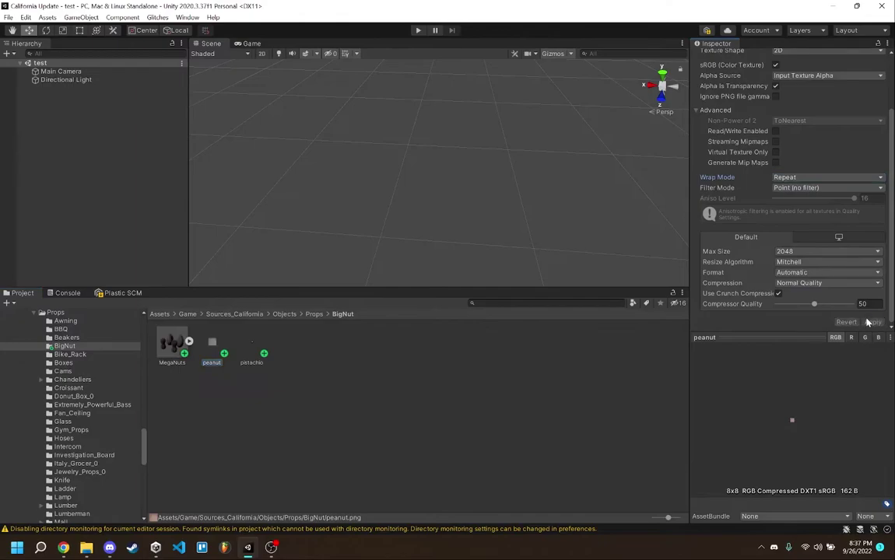
{"action": "left_click", "coordinate": [433, 453]}
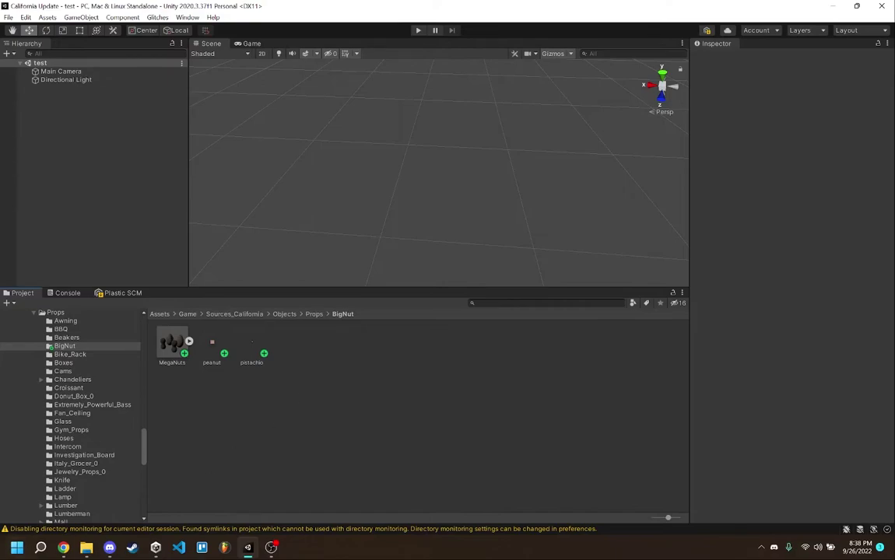
Check the BigNut folder's files in File Explorer and close its window.
{"action": "mouse_move", "coordinate": [85, 547]}
{"action": "left_click", "coordinate": [143, 487]}
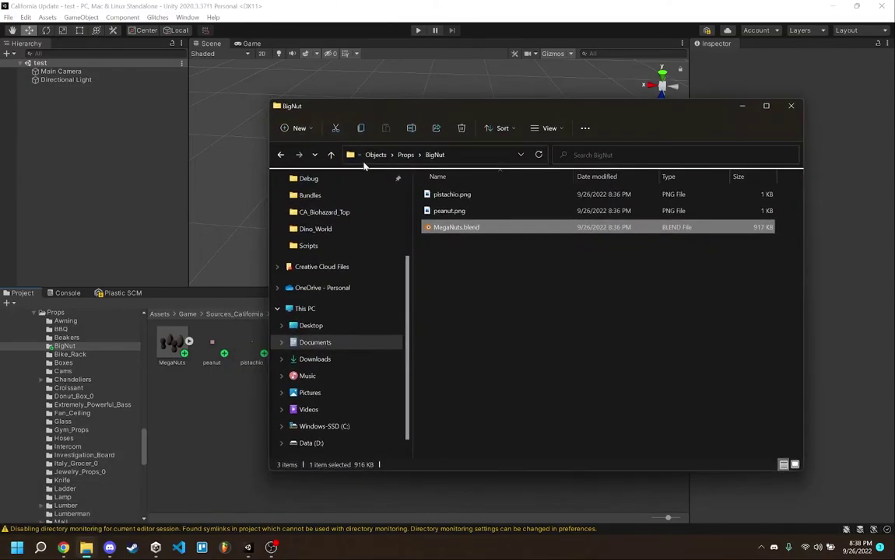
{"action": "left_click", "coordinate": [331, 157]}
{"action": "left_click", "coordinate": [790, 106]}
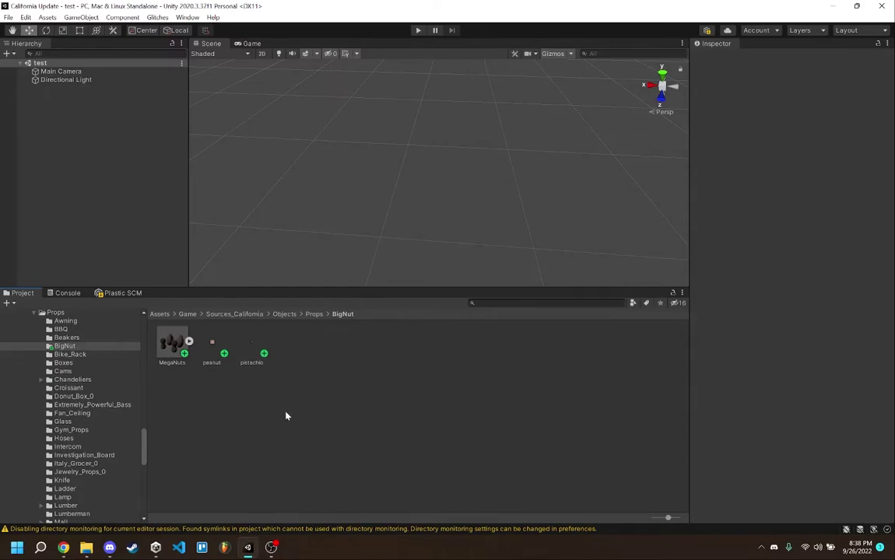
View the sub-assets inside the MegaNuts model, collapse them, and select the peanut and pistachio textures.
{"action": "left_click", "coordinate": [188, 342]}
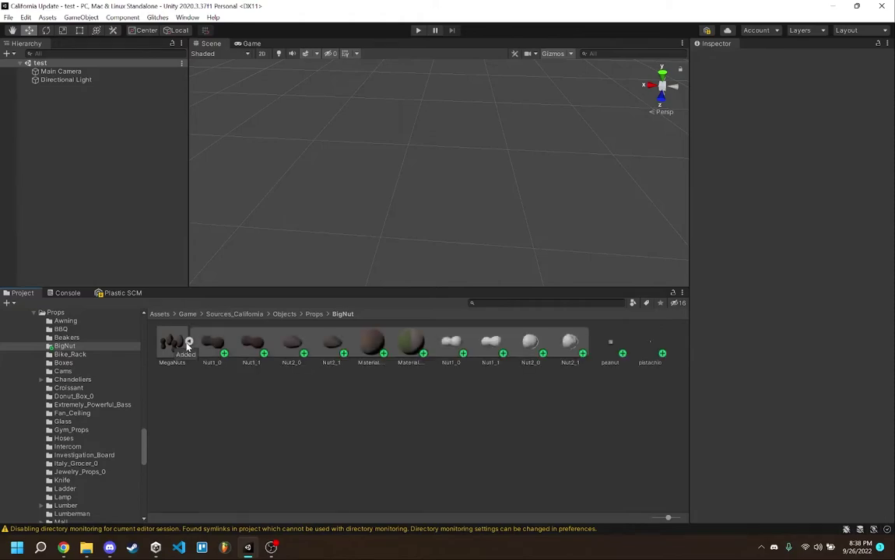
{"action": "left_click", "coordinate": [189, 341]}
{"action": "left_click", "coordinate": [211, 343]}
{"action": "left_click", "coordinate": [249, 346], "text": "ctrl"}
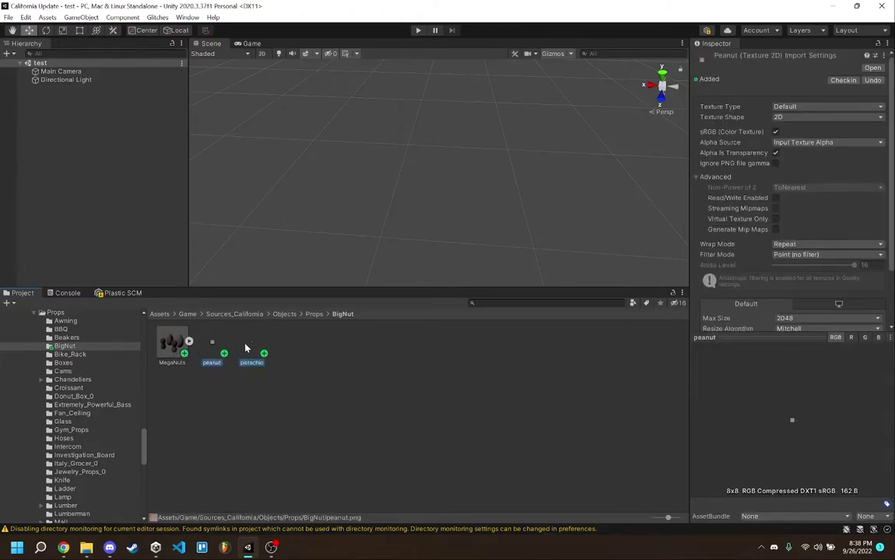
Create a new material named Peanut in the BigNut folder.
{"action": "right_click", "coordinate": [376, 391]}
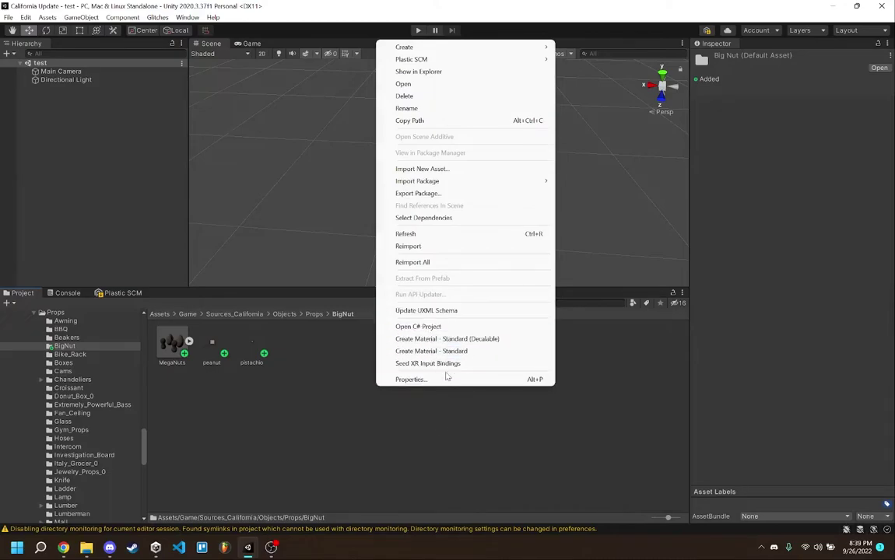
{"action": "mouse_move", "coordinate": [445, 49]}
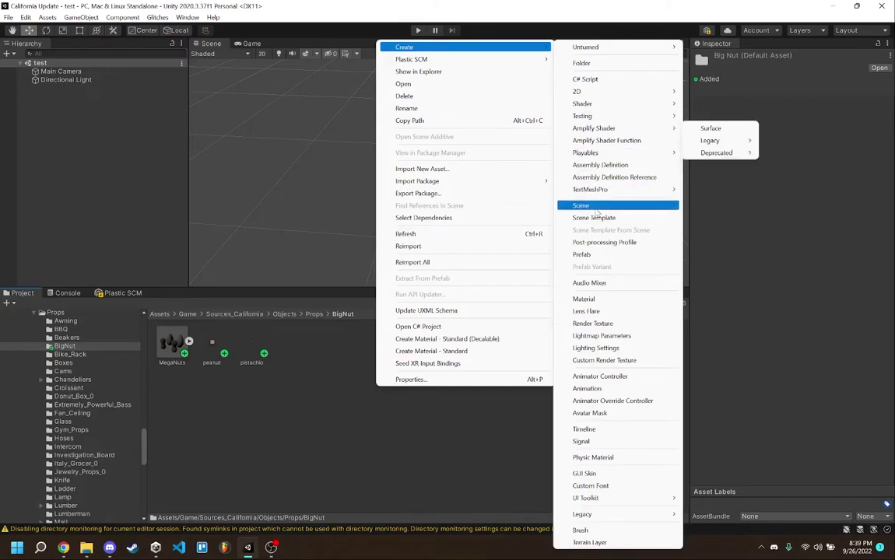
{"action": "left_click", "coordinate": [585, 300]}
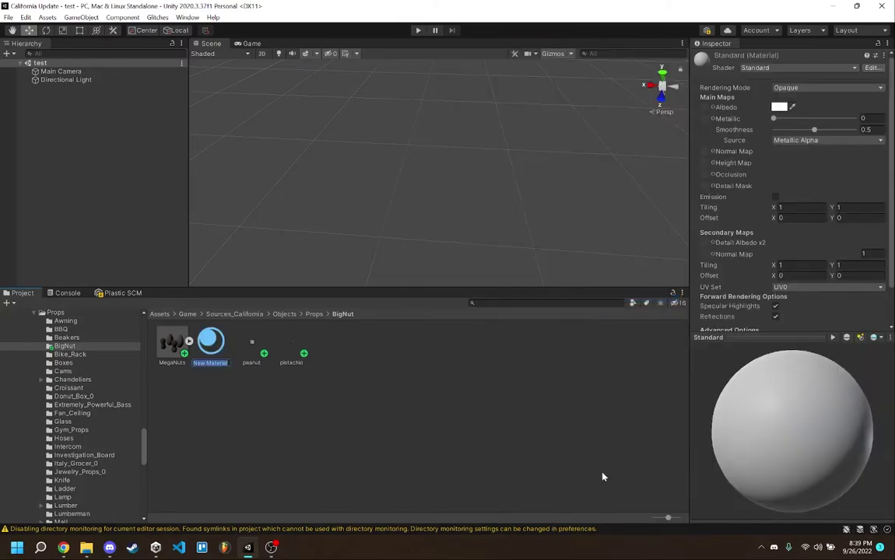
{"action": "type", "text": "Peanut"}
{"action": "key", "text": "Return"}
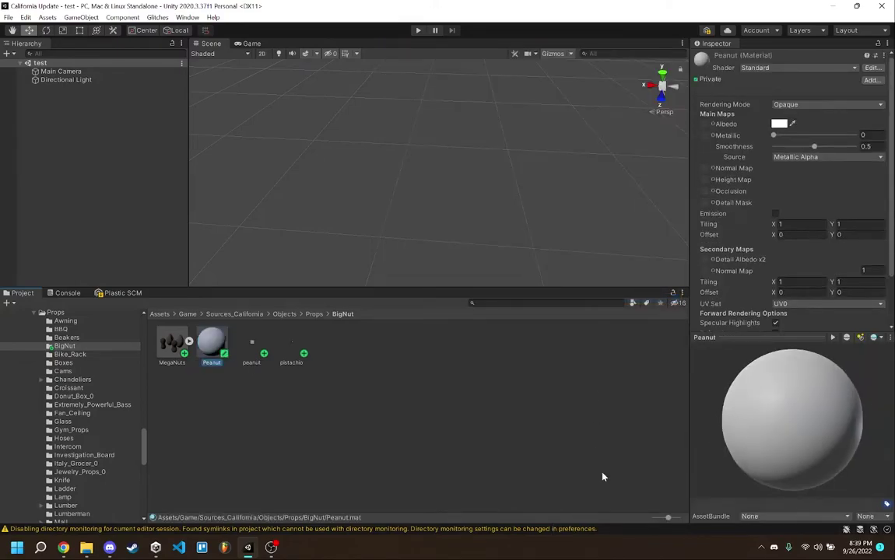
Set the Peanut material's smoothness to 0 and assign the peanut texture as its albedo map.
{"action": "left_click_drag", "start_coordinate": [814, 146], "coordinate": [264, 113]}
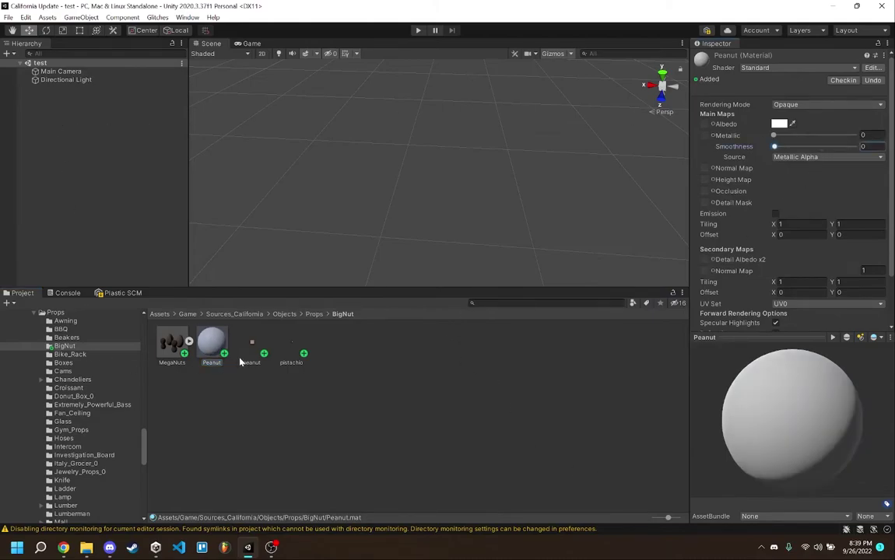
{"action": "left_click_drag", "start_coordinate": [246, 350], "coordinate": [703, 124]}
Change the Peanut material's shader to Standard (Decalable).
{"action": "left_click", "coordinate": [778, 68]}
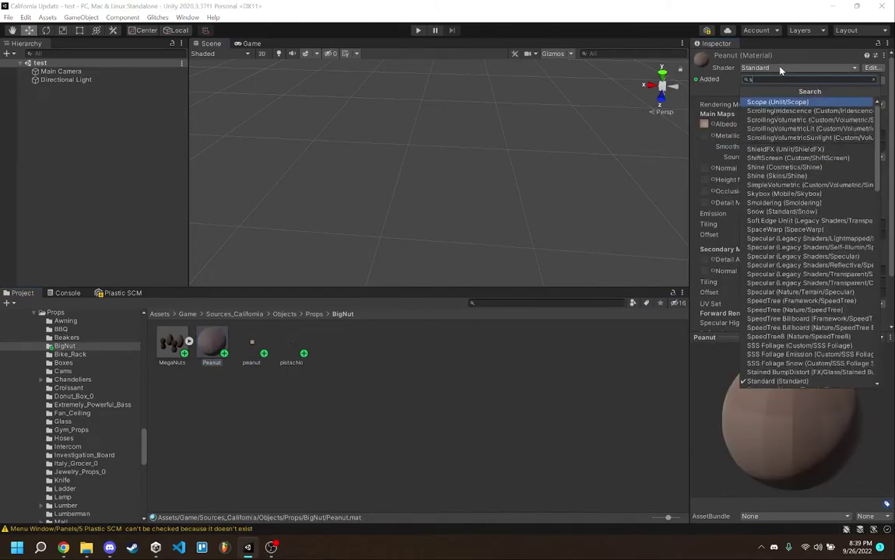
{"action": "type", "text": "sta"}
{"action": "left_click", "coordinate": [767, 129]}
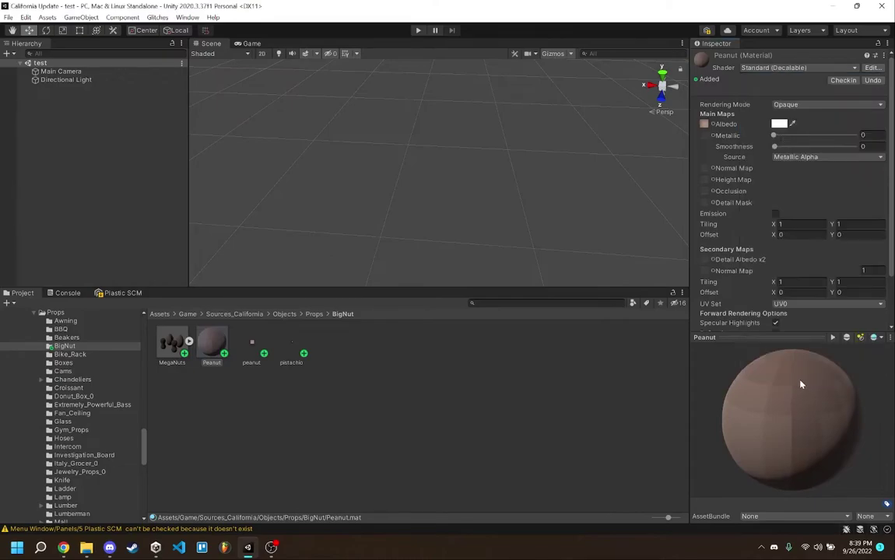
Set the peanut texture's compression to None, apply it, and check the Peanut material.
{"action": "left_click", "coordinate": [251, 344]}
{"action": "scroll", "coordinate": [801, 234], "scroll_direction": "down", "scroll_amount": 2}
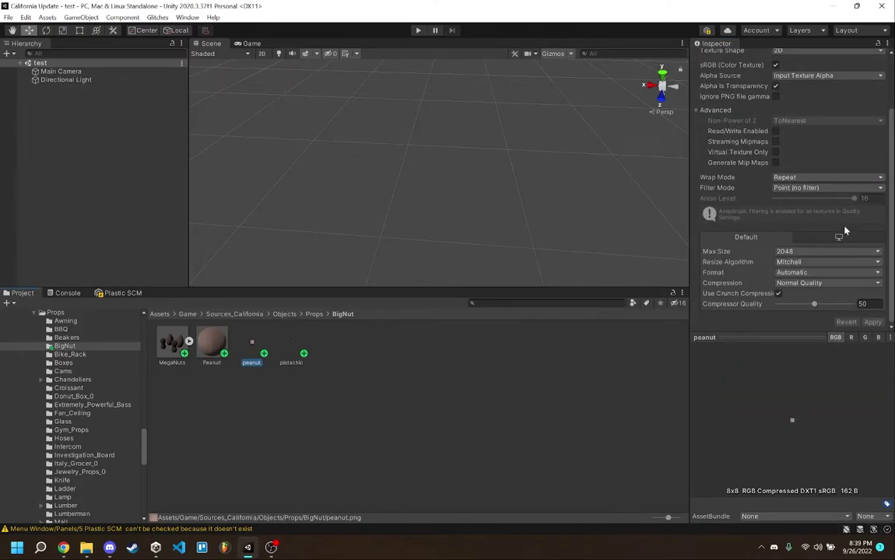
{"action": "left_click", "coordinate": [807, 285]}
{"action": "left_click", "coordinate": [799, 297]}
{"action": "left_click", "coordinate": [872, 321]}
{"action": "left_click", "coordinate": [212, 342]}
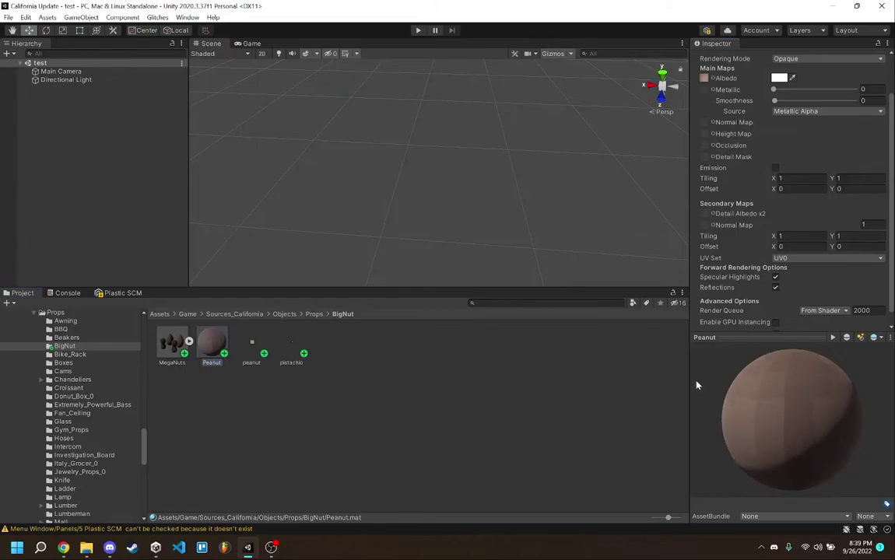
Try a different filter mode on the peanut texture, apply it, and check the Peanut material.
{"action": "left_click", "coordinate": [251, 344]}
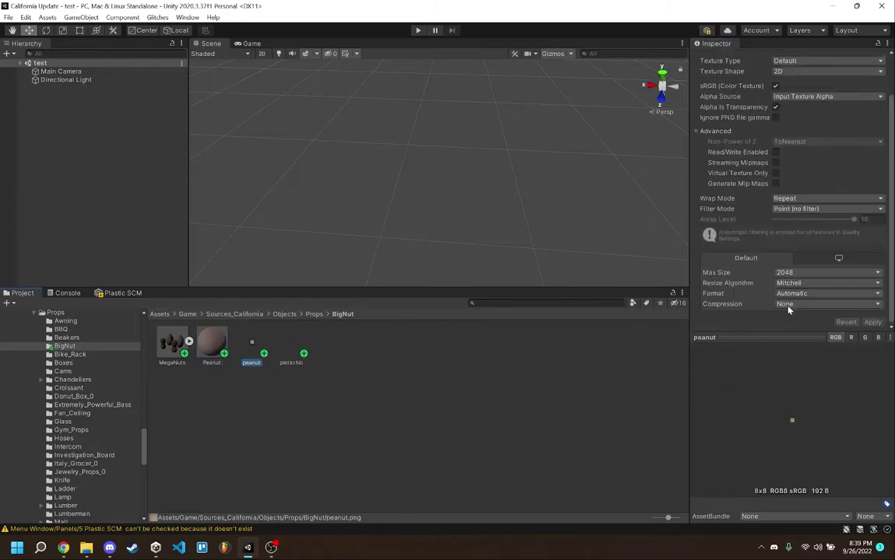
{"action": "left_click", "coordinate": [825, 199]}
{"action": "left_click", "coordinate": [862, 209]}
{"action": "left_click", "coordinate": [824, 245]}
{"action": "left_click", "coordinate": [870, 322]}
{"action": "left_click", "coordinate": [215, 345]}
Place the MegaNuts model in the scene and look closely at the textured peanuts.
{"action": "left_click", "coordinate": [171, 342]}
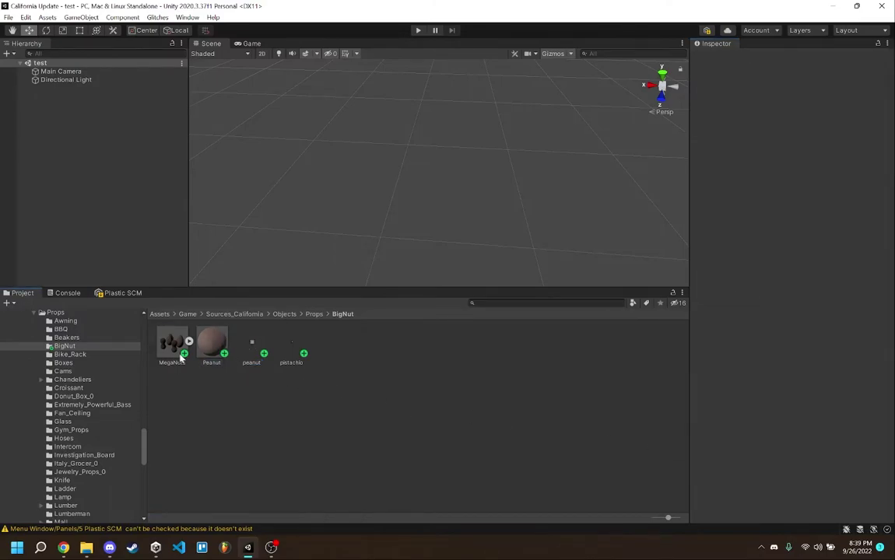
{"action": "left_click_drag", "start_coordinate": [165, 344], "coordinate": [436, 225]}
{"action": "scroll", "coordinate": [435, 225], "scroll_direction": "down", "scroll_amount": 5}
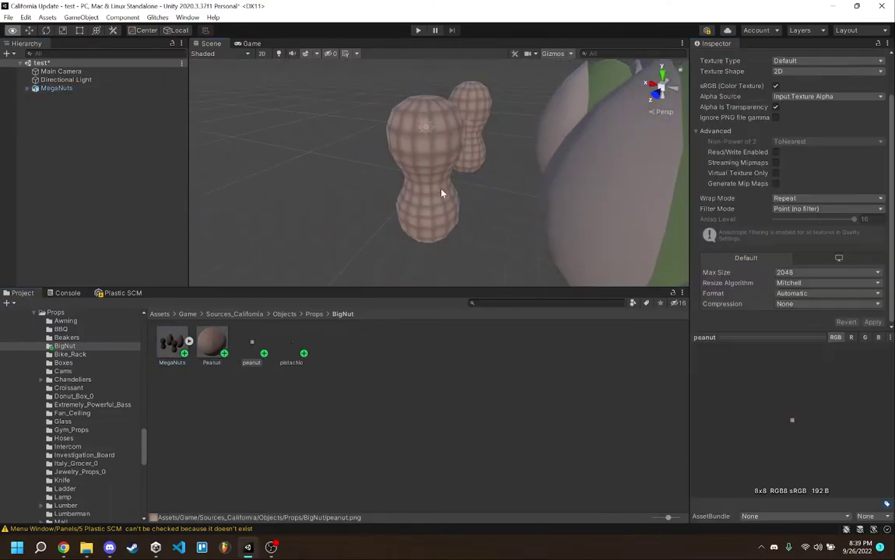
{"action": "scroll", "coordinate": [442, 190], "scroll_direction": "up", "scroll_amount": 3}
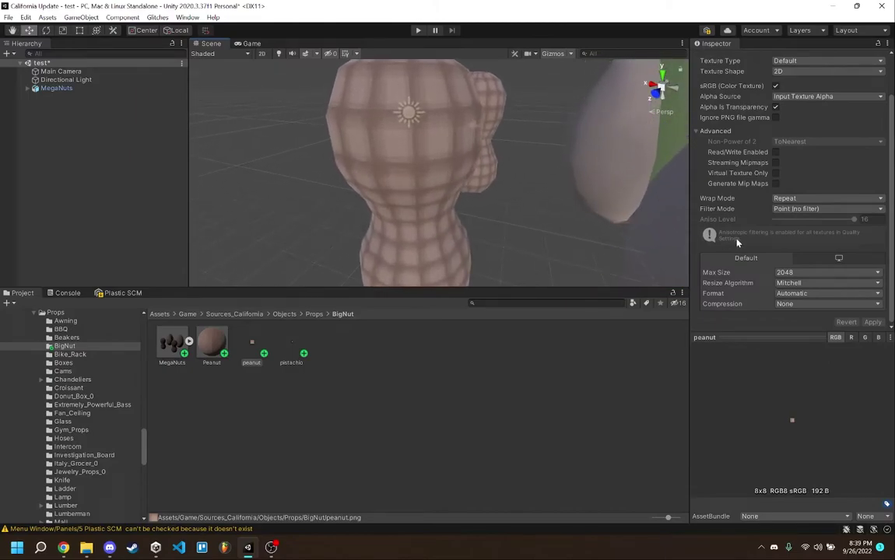
Set the peanut texture's filter mode to Trilinear and check the peanuts in the scene.
{"action": "left_click", "coordinate": [801, 209]}
{"action": "left_click", "coordinate": [809, 245]}
{"action": "scroll", "coordinate": [507, 226], "scroll_direction": "down", "scroll_amount": 8}
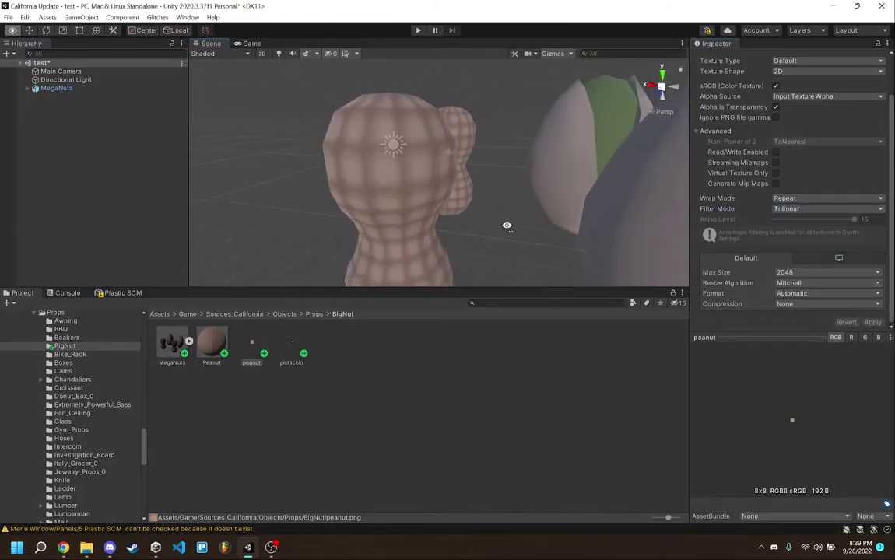
Create a material named Pistachio in the BigNut folder, with the pistachio texture as albedo and smoothness 0.
{"action": "right_click", "coordinate": [299, 360]}
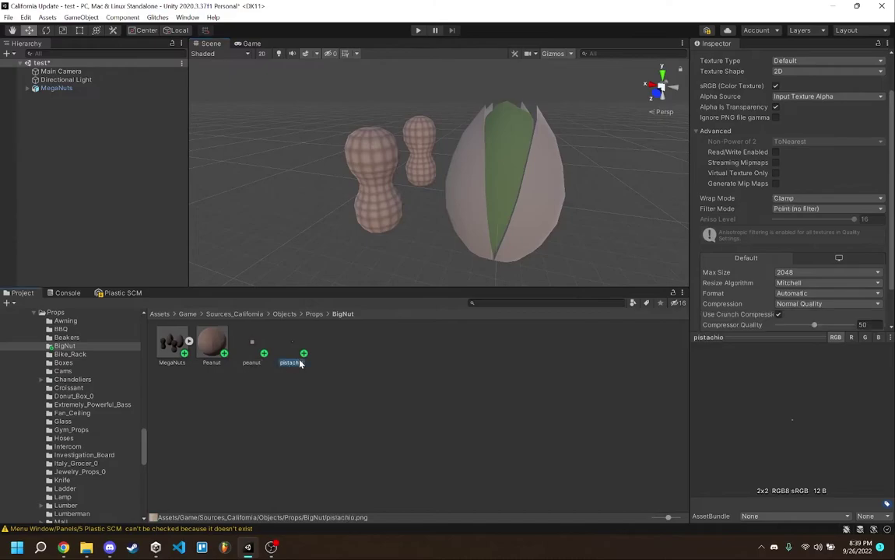
{"action": "right_click", "coordinate": [395, 402]}
{"action": "mouse_move", "coordinate": [507, 62]}
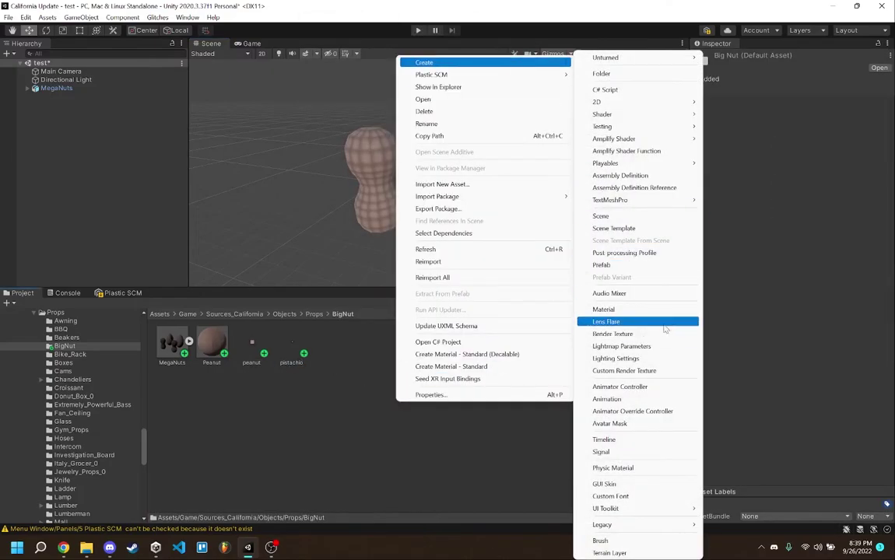
{"action": "left_click", "coordinate": [603, 309]}
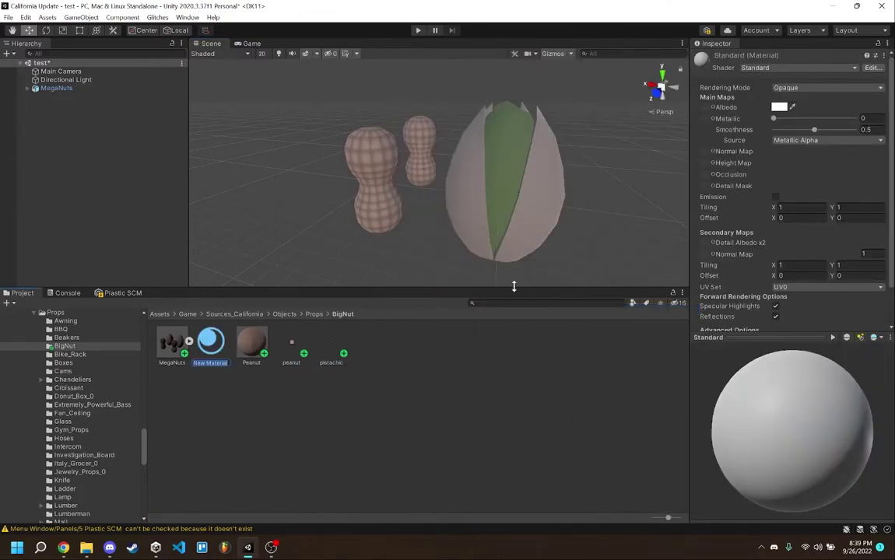
{"action": "type", "text": "Pist"}
Change the shader of the Peanut and Pistachio materials together to Standard (Decalable) and inspect the nuts in the scene.
{"action": "left_click", "coordinate": [757, 70]}
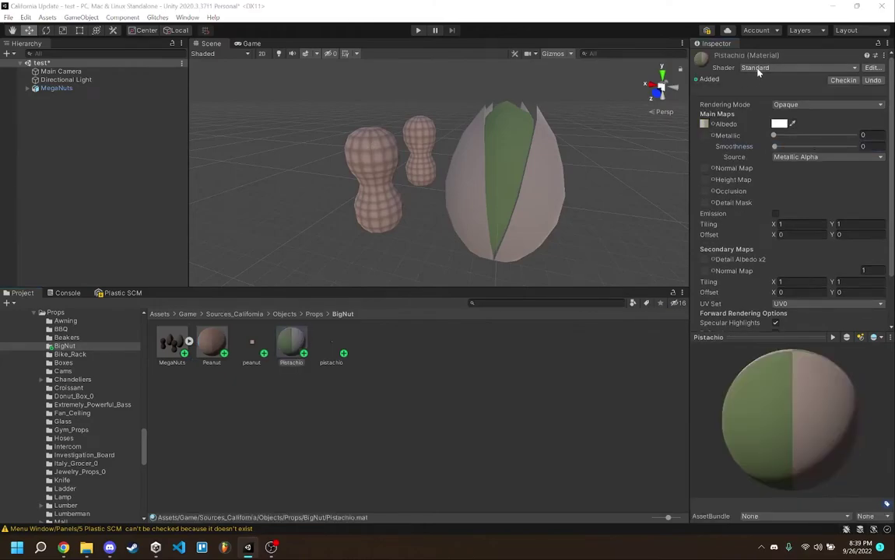
{"action": "left_click", "coordinate": [214, 349], "text": "ctrl"}
{"action": "left_click", "coordinate": [791, 68]}
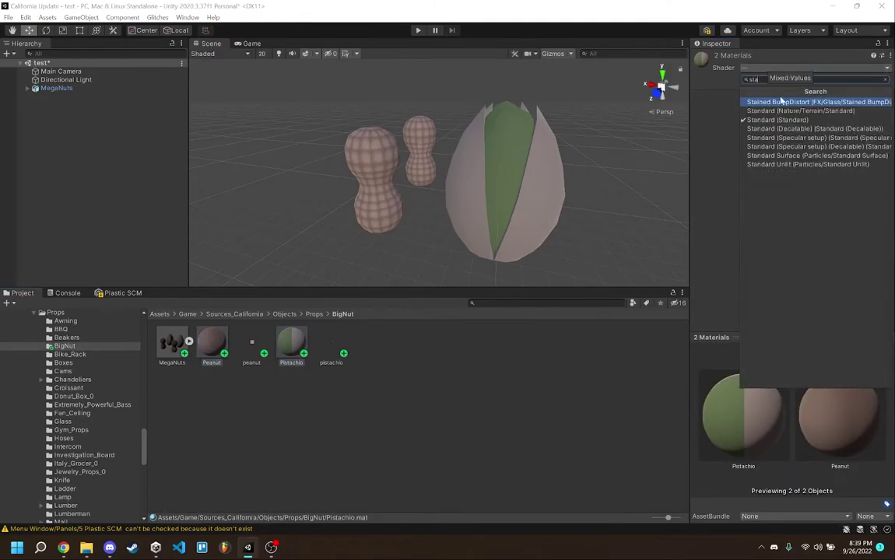
{"action": "left_click", "coordinate": [272, 393]}
{"action": "left_click_drag", "start_coordinate": [382, 224], "coordinate": [250, 236], "text": "alt"}
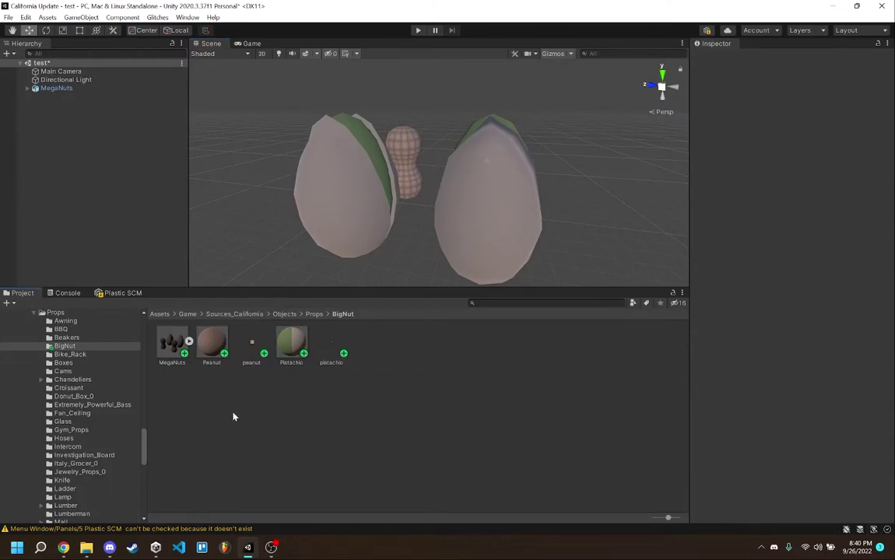
Create an empty game object in the test scene and name it Object.
{"action": "left_click", "coordinate": [160, 314]}
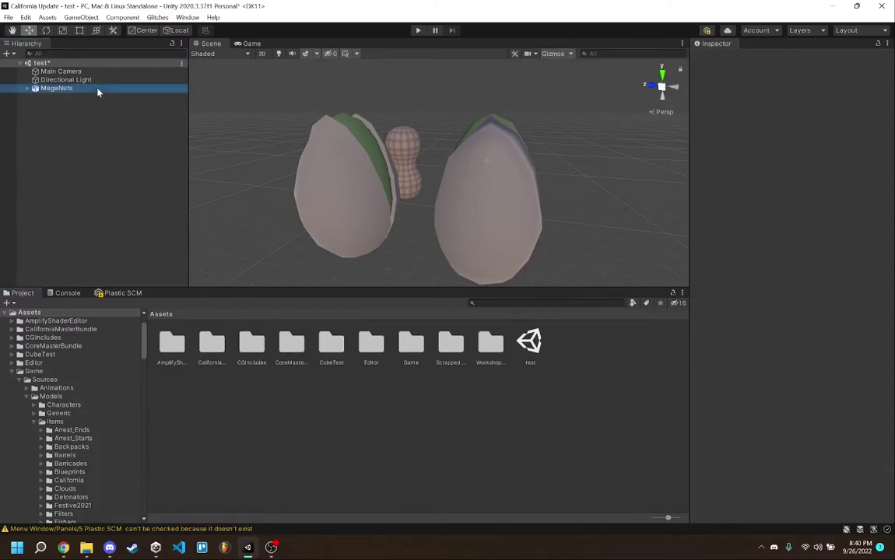
{"action": "right_click", "coordinate": [88, 123]}
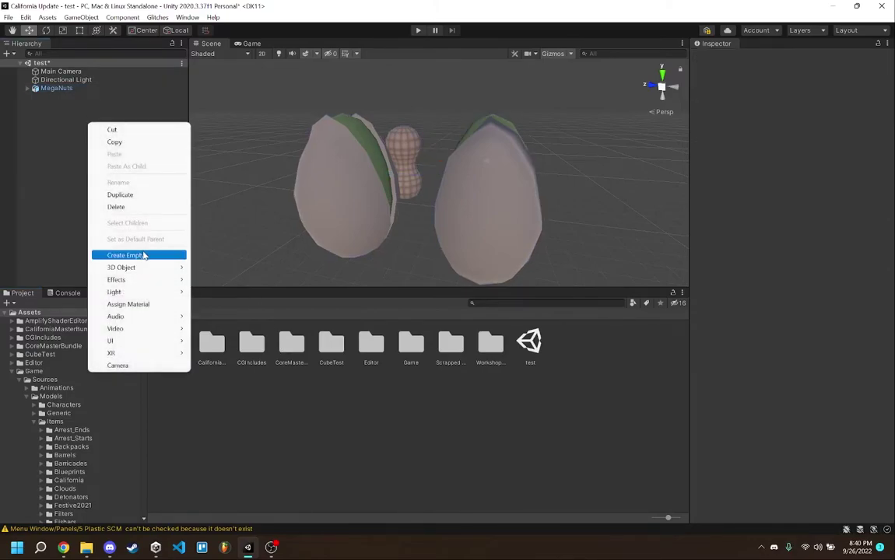
{"action": "left_click", "coordinate": [128, 255]}
{"action": "type", "text": "ASHDOI"}
{"action": "key", "text": "Return"}
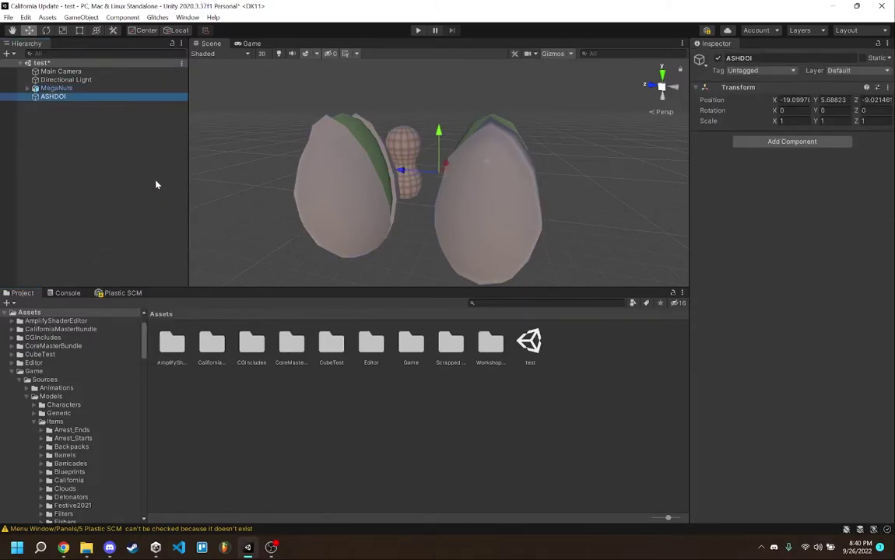
{"action": "key", "text": "F2"}
{"action": "type", "text": "Object"}
{"action": "key", "text": "Return"}
Duplicate Object as its own child named Model_0, and duplicate that child twice to get Model_1 and Model_2.
{"action": "key", "text": "ctrl+d"}
{"action": "left_click_drag", "start_coordinate": [56, 105], "coordinate": [63, 97]}
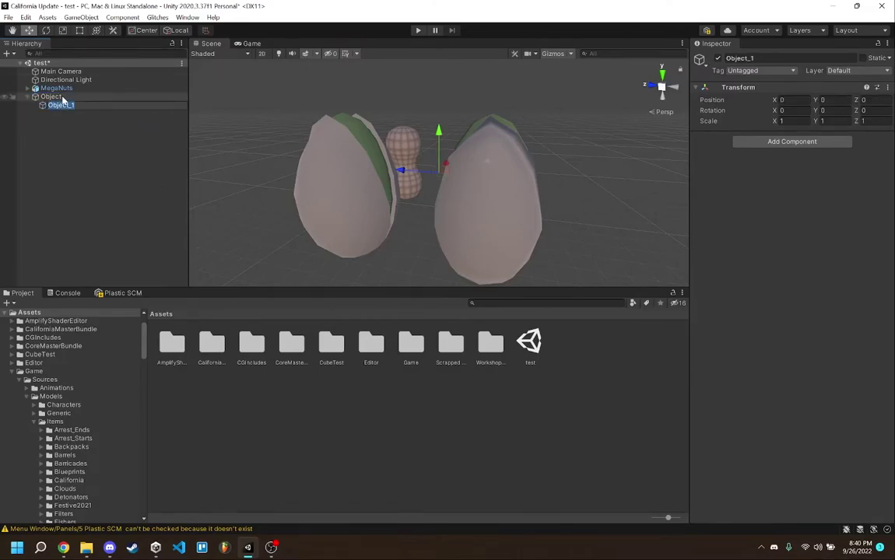
{"action": "key", "text": "F2"}
{"action": "type", "text": "Model_0"}
{"action": "key", "text": "Return"}
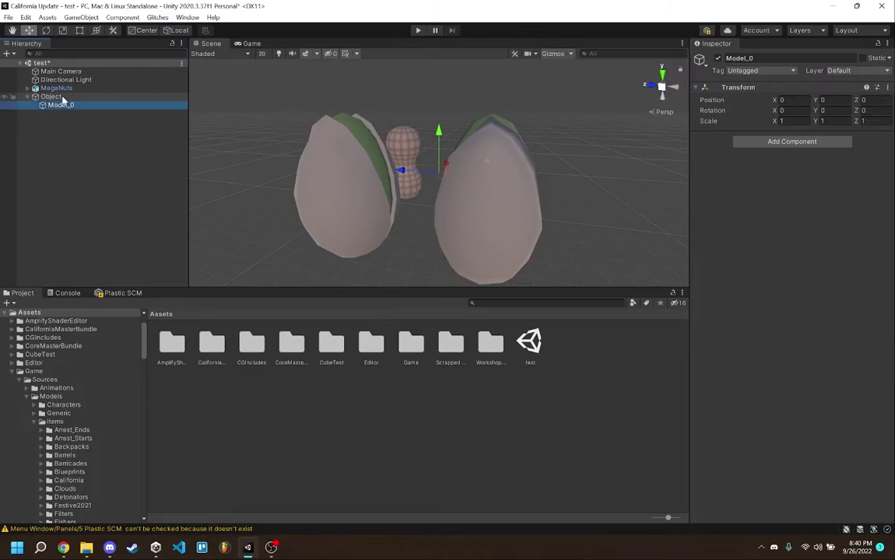
{"action": "key", "text": "ctrl+d"}
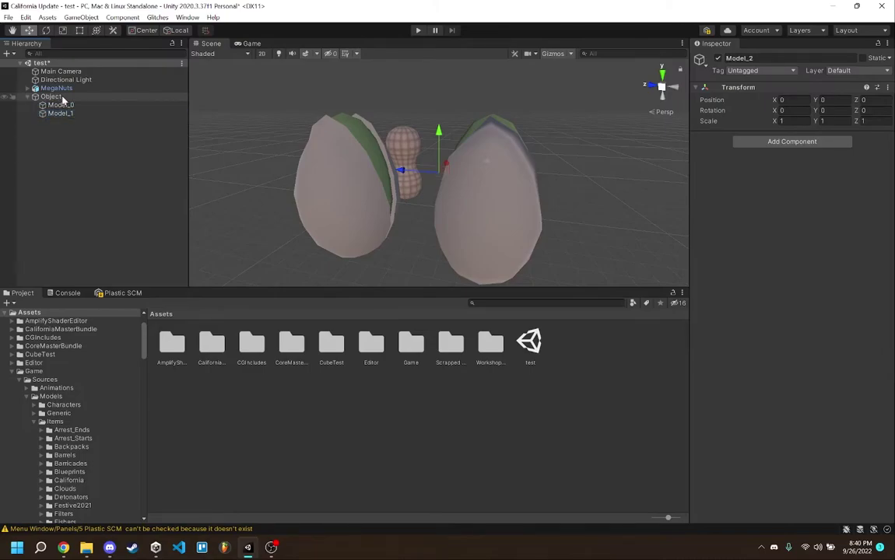
{"action": "key", "text": "ctrl+d"}
Set both the layer and the tag of Object and its three child models to Large.
{"action": "left_click", "coordinate": [63, 96]}
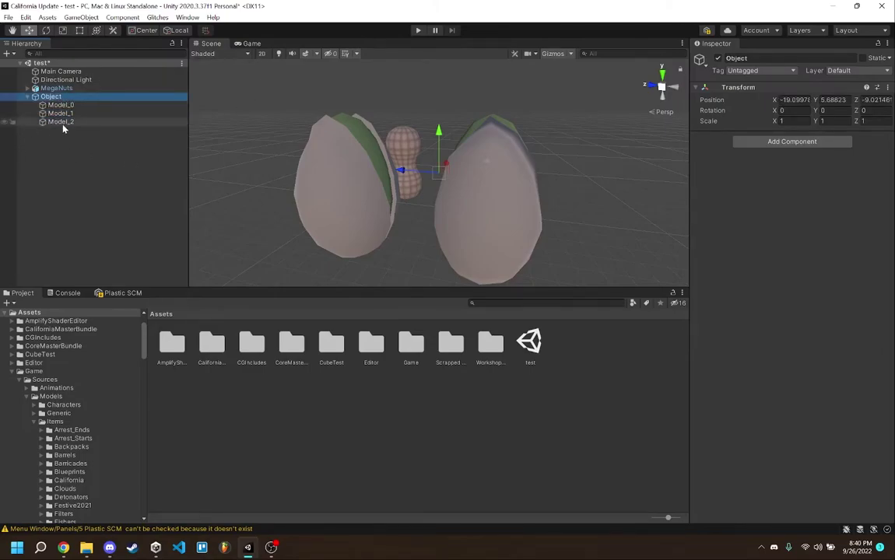
{"action": "left_click", "coordinate": [117, 122], "text": "shift"}
{"action": "left_click", "coordinate": [852, 71]}
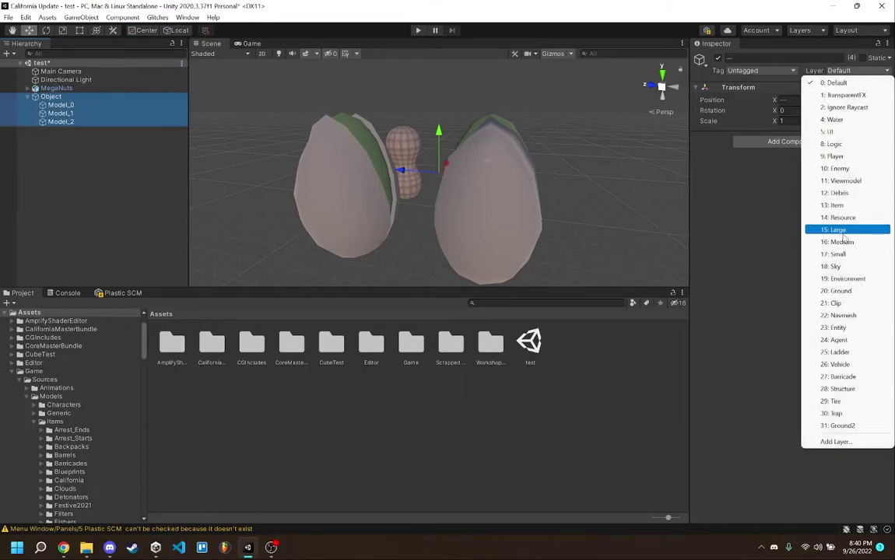
{"action": "left_click", "coordinate": [836, 230]}
{"action": "left_click", "coordinate": [408, 288]}
{"action": "left_click", "coordinate": [759, 71]}
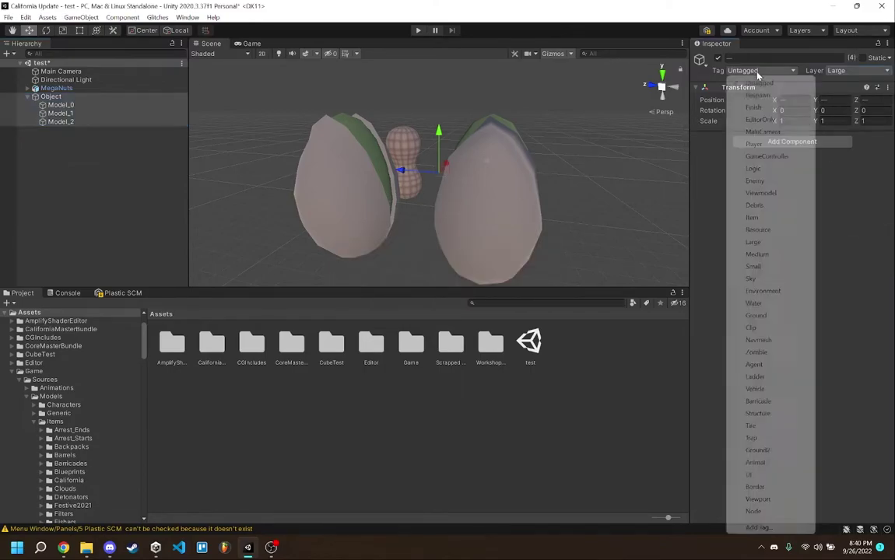
{"action": "left_click", "coordinate": [754, 242]}
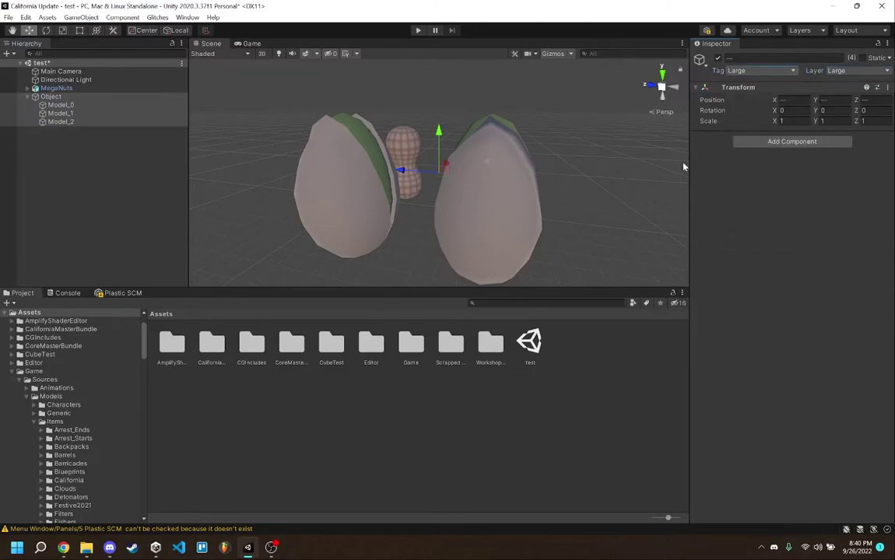
Set Object's position to 0, 0, 0.
{"action": "left_click", "coordinate": [109, 96]}
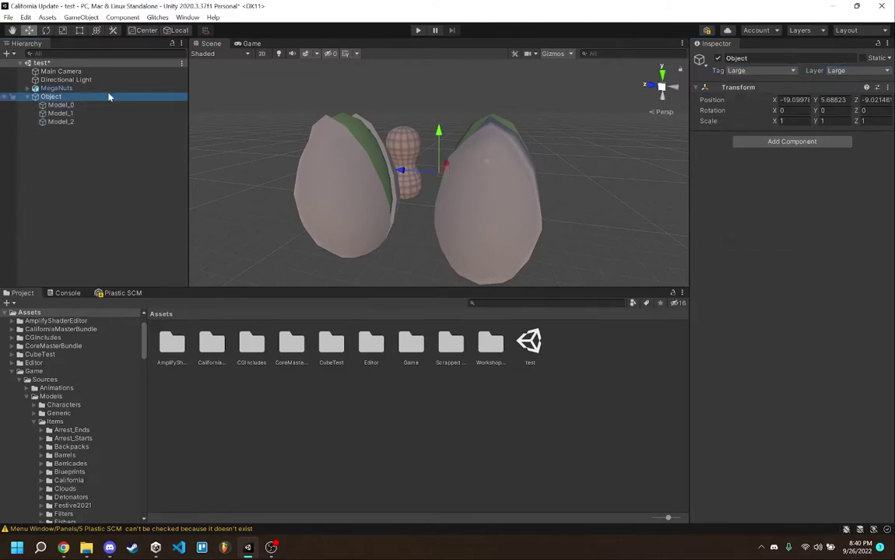
{"action": "left_click", "coordinate": [794, 99]}
{"action": "type", "text": "0"}
{"action": "key", "text": "Tab"}
{"action": "type", "text": "0"}
{"action": "key", "text": "Tab"}
{"action": "type", "text": "0"}
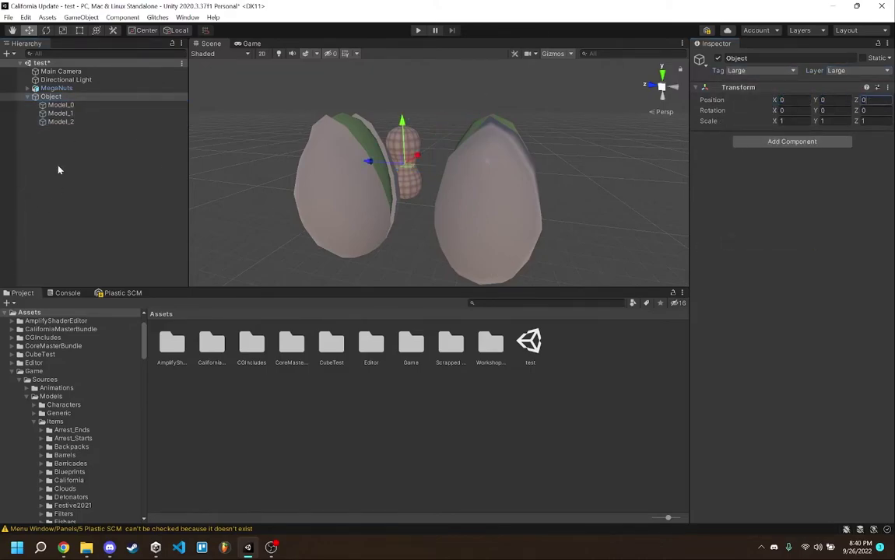
Add a Mesh Collider component to Object and make it convex.
{"action": "left_click", "coordinate": [807, 142]}
{"action": "type", "text": "mes"}
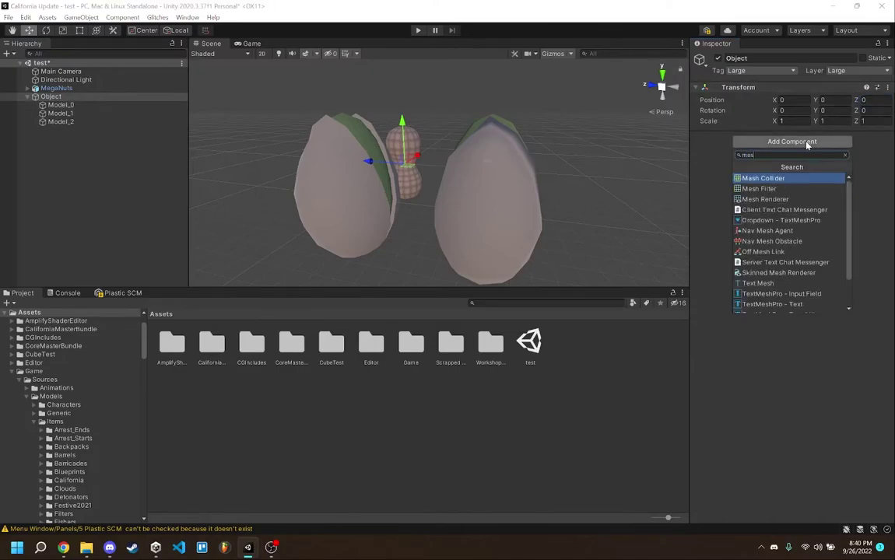
{"action": "key", "text": "Return"}
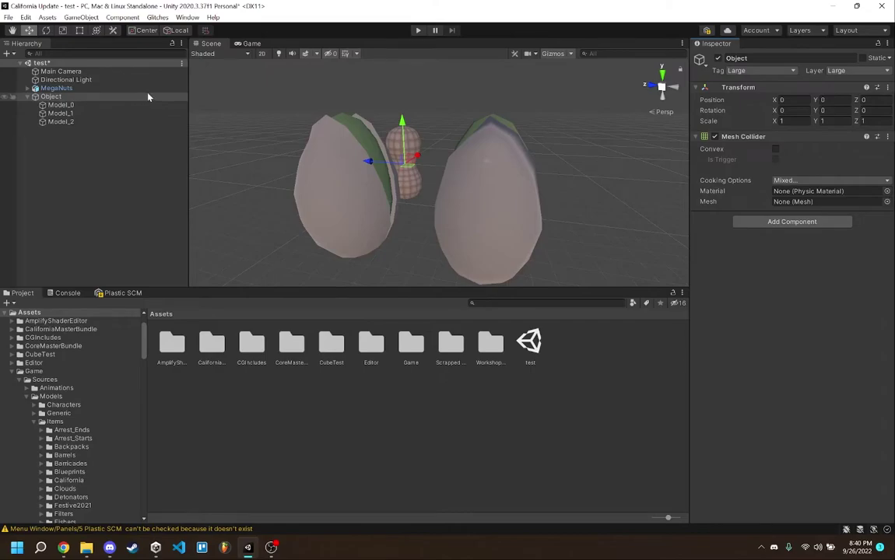
{"action": "left_click", "coordinate": [776, 149]}
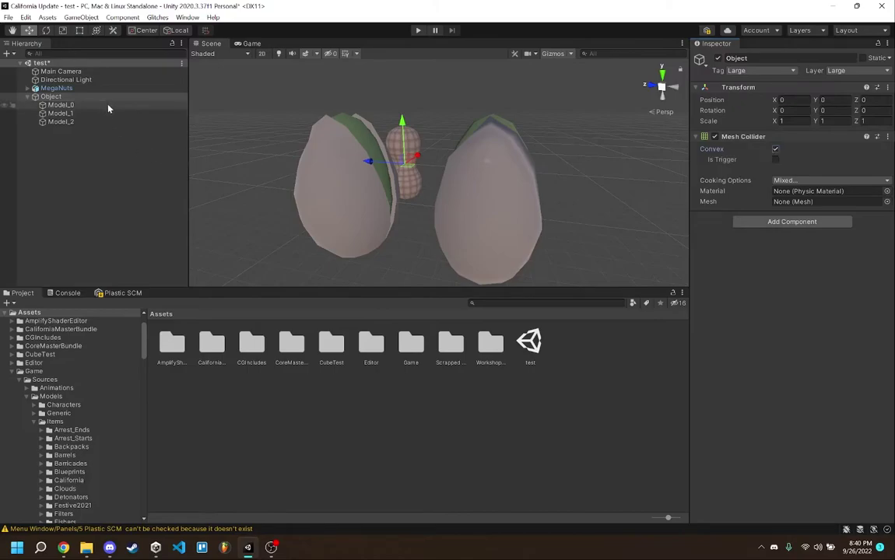
Add Mesh Filter and Mesh Renderer components to Model_0, Model_1 and Model_2 together.
{"action": "left_click", "coordinate": [62, 105]}
{"action": "left_click", "coordinate": [82, 122], "text": "shift"}
{"action": "left_click", "coordinate": [791, 142]}
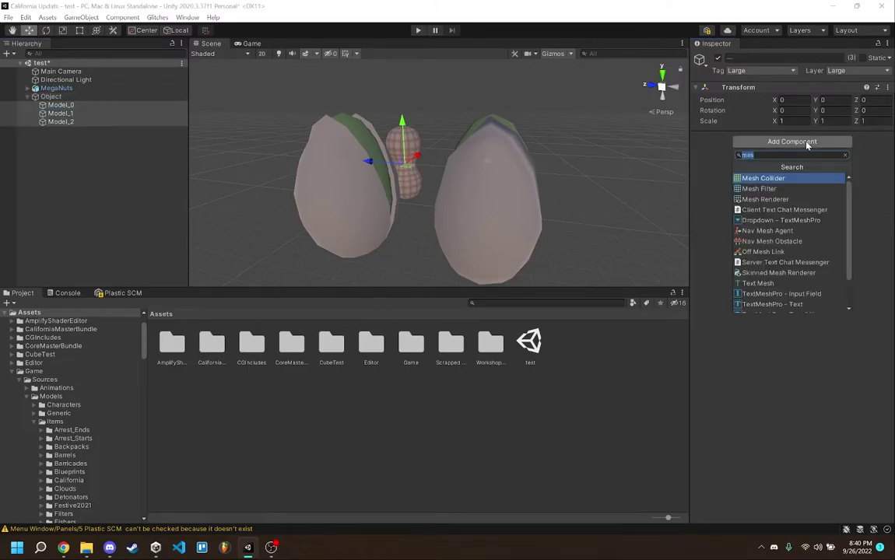
{"action": "type", "text": "mehs"}
{"action": "key", "text": "BackSpace"}
{"action": "key", "text": "BackSpace"}
{"action": "key", "text": "BackSpace"}
{"action": "key", "text": "BackSpace"}
{"action": "type", "text": "mesh"}
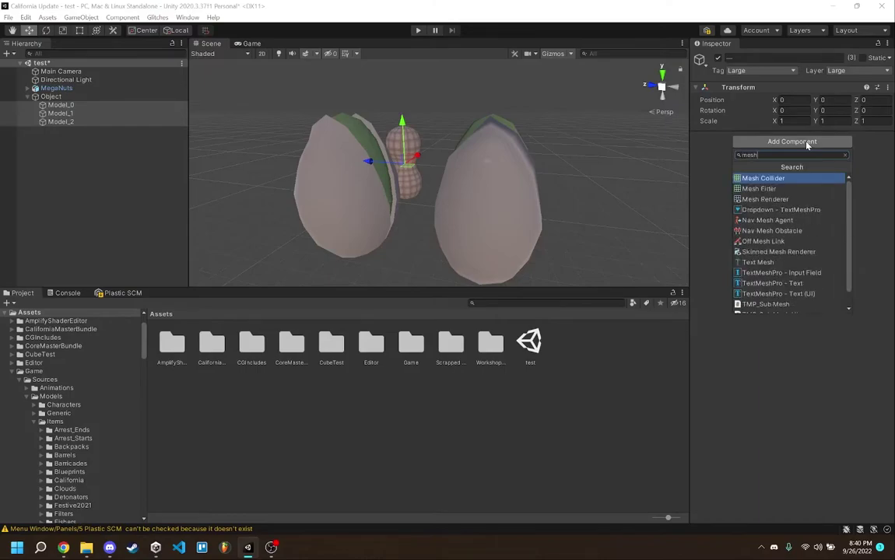
{"action": "key", "text": "Return"}
{"action": "left_click", "coordinate": [791, 168]}
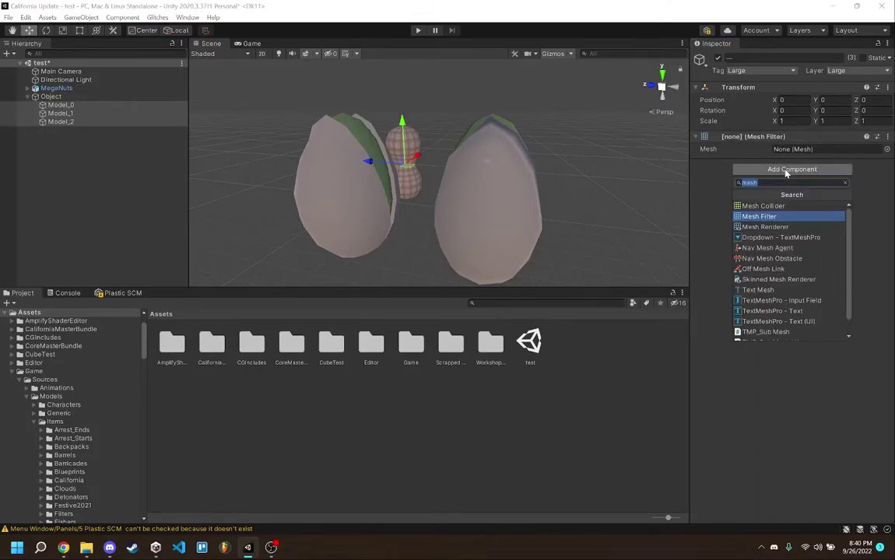
{"action": "type", "text": "m"}
{"action": "left_click", "coordinate": [755, 240]}
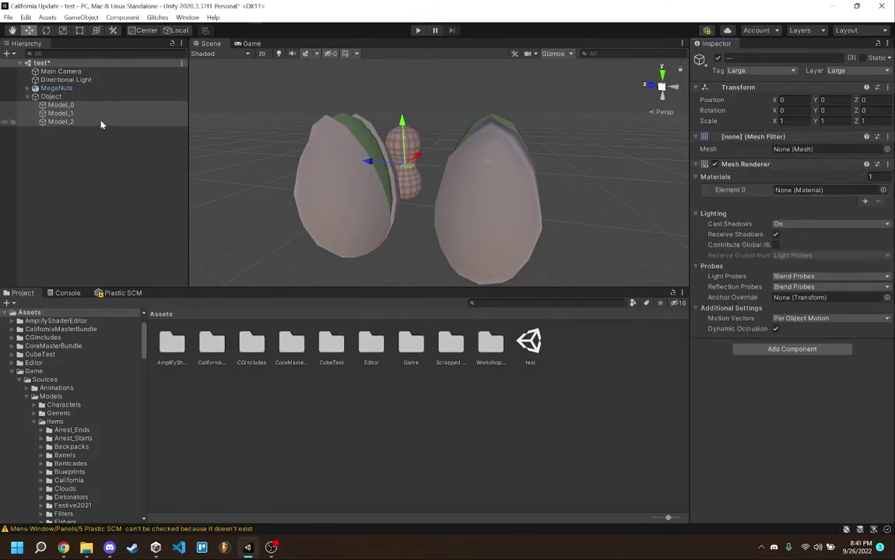
Assign the Peanut material to the mesh renderers of all three models.
{"action": "left_click", "coordinate": [883, 191]}
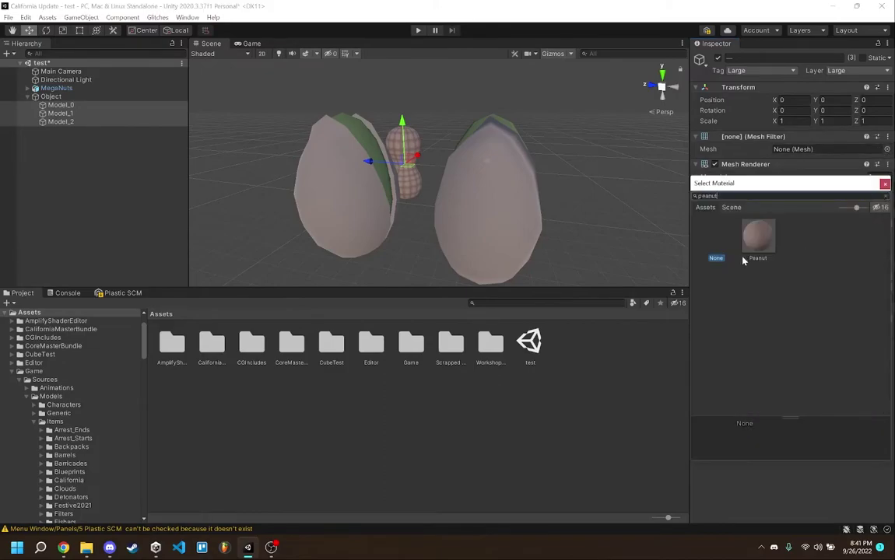
{"action": "double_click", "coordinate": [753, 244]}
{"action": "left_click", "coordinate": [797, 190]}
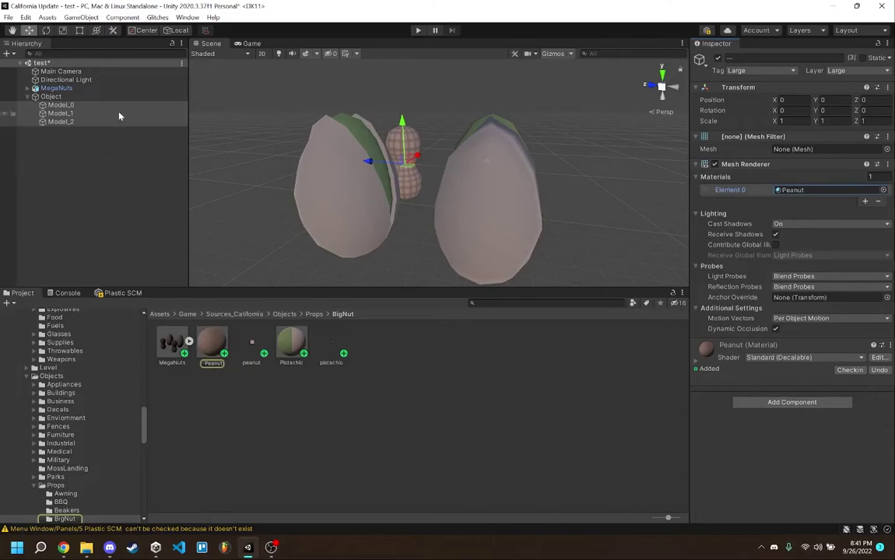
Assign the Nut1_0 mesh to Model_0 and the Nut1_1 mesh to Model_1.
{"action": "left_click", "coordinate": [144, 104]}
{"action": "left_click", "coordinate": [189, 341]}
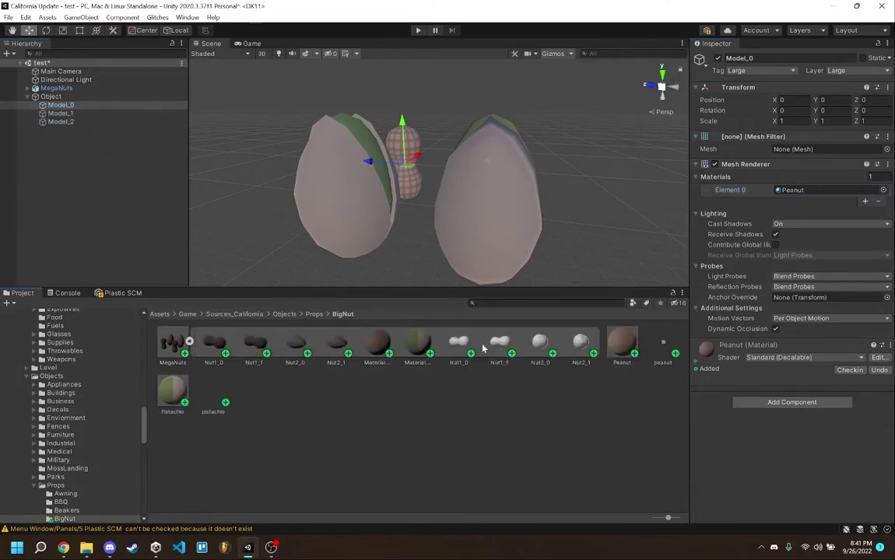
{"action": "left_click_drag", "start_coordinate": [461, 344], "coordinate": [817, 152]}
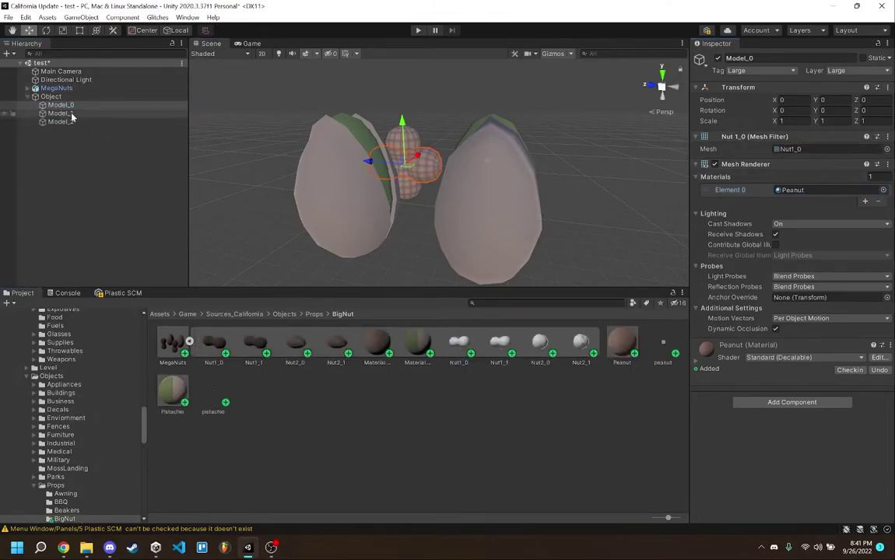
{"action": "left_click", "coordinate": [62, 114]}
{"action": "left_click_drag", "start_coordinate": [499, 342], "coordinate": [792, 149]}
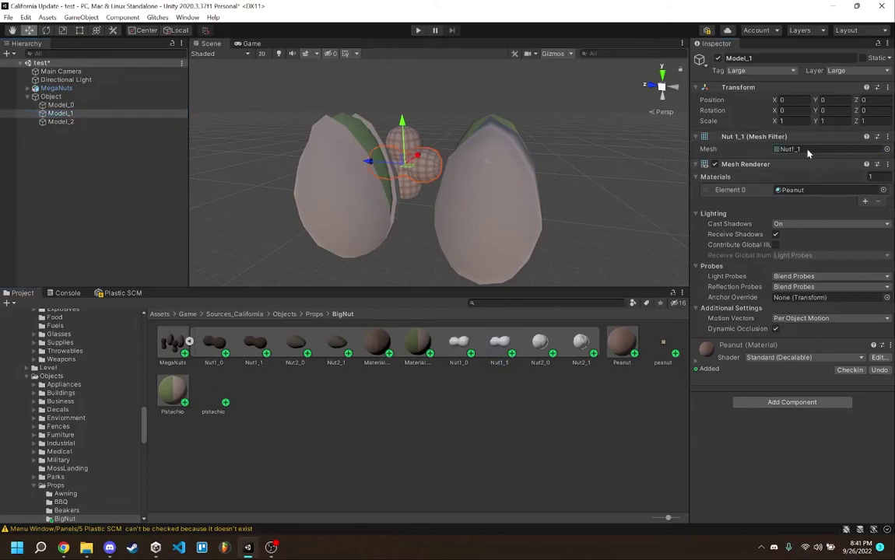
Set Object's X rotation to -90 and check the peanut's orientation in the scene.
{"action": "left_click", "coordinate": [65, 97]}
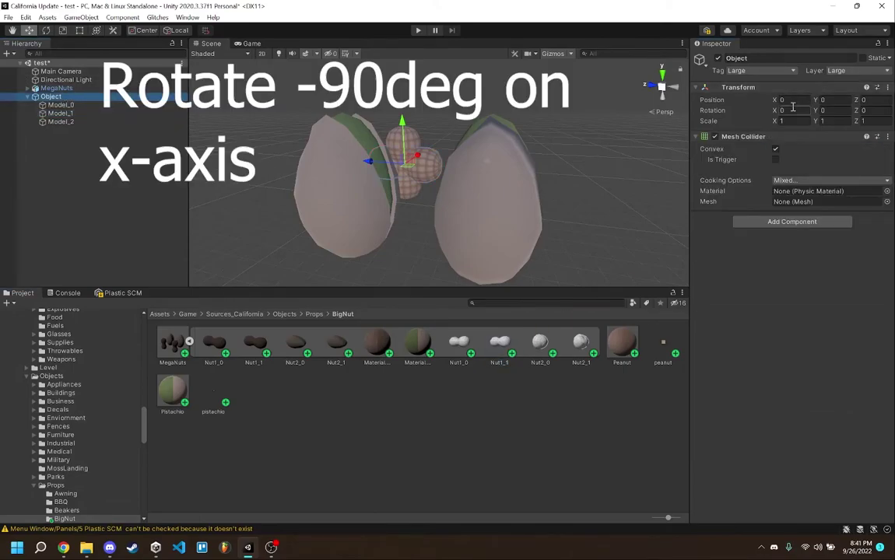
{"action": "left_click", "coordinate": [789, 110]}
{"action": "type", "text": "-90"}
{"action": "right_click_drag", "start_coordinate": [502, 190], "coordinate": [89, 136]}
{"action": "key", "text": "w"}
{"action": "key", "text": "d"}
Delete the MegaNuts model from the scene and focus the view on Object.
{"action": "left_click", "coordinate": [68, 79]}
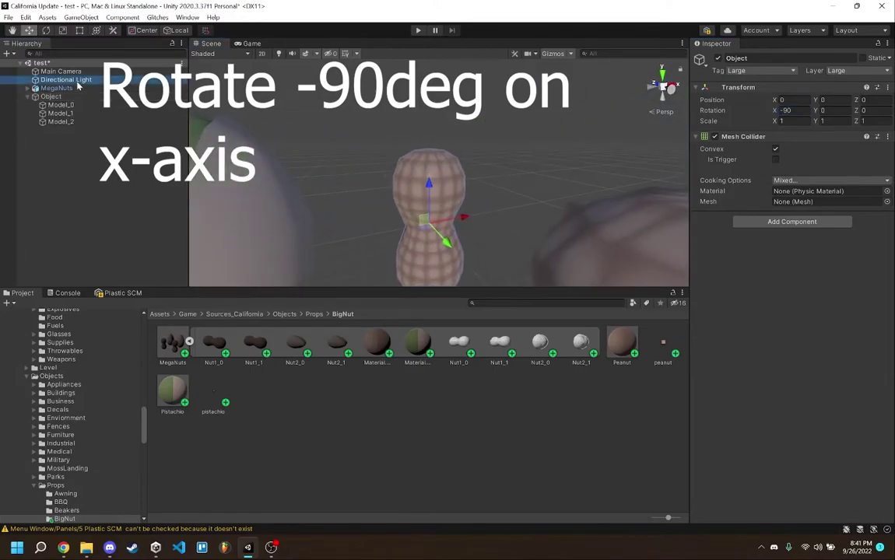
{"action": "left_click", "coordinate": [69, 88]}
{"action": "key", "text": "Delete"}
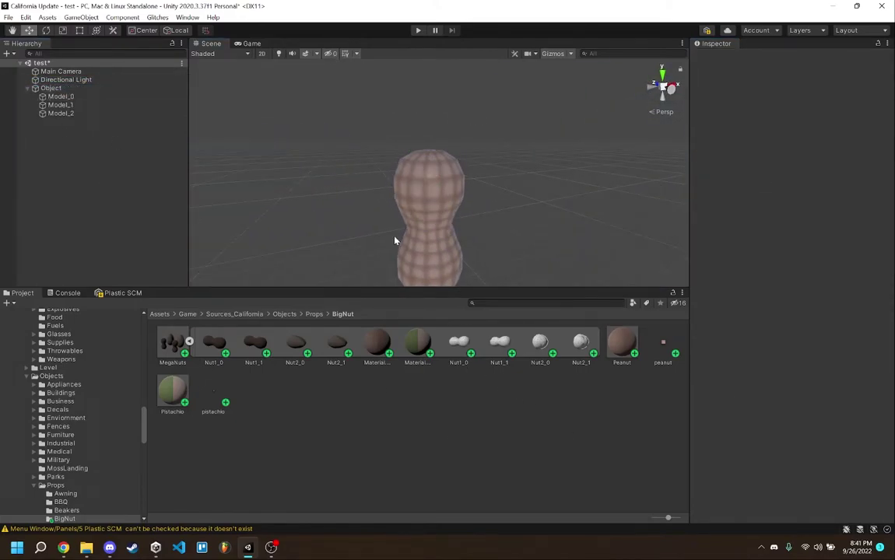
{"action": "left_click", "coordinate": [89, 79]}
{"action": "left_click", "coordinate": [86, 88]}
{"action": "key", "text": "f"}
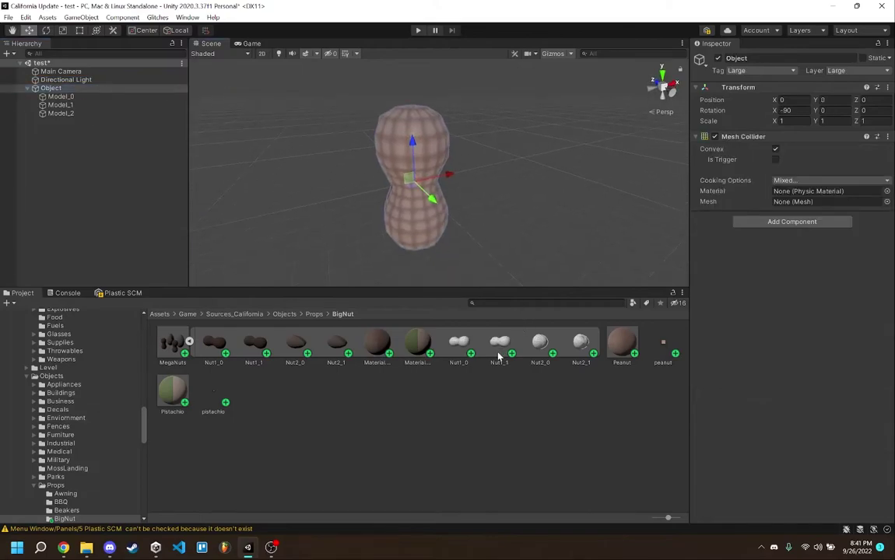
Assign the Nut1_1 mesh to Object's Mesh Collider and turn off its Convex option.
{"action": "left_click_drag", "start_coordinate": [499, 355], "coordinate": [790, 201]}
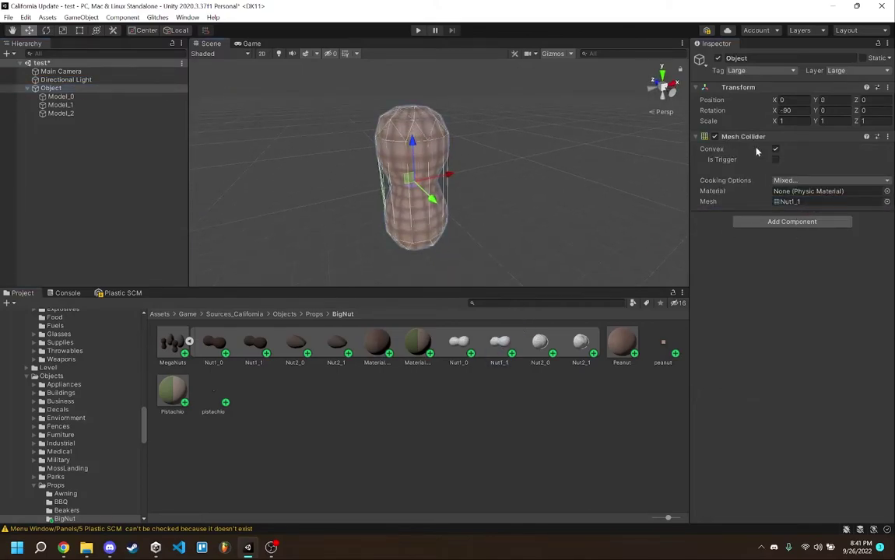
{"action": "left_click", "coordinate": [775, 148]}
{"action": "right_click_drag", "start_coordinate": [476, 189], "coordinate": [343, 159]}
{"action": "key", "text": "w"}
{"action": "key", "text": "f"}
Add an LOD Group component to Object.
{"action": "left_click", "coordinate": [816, 223]}
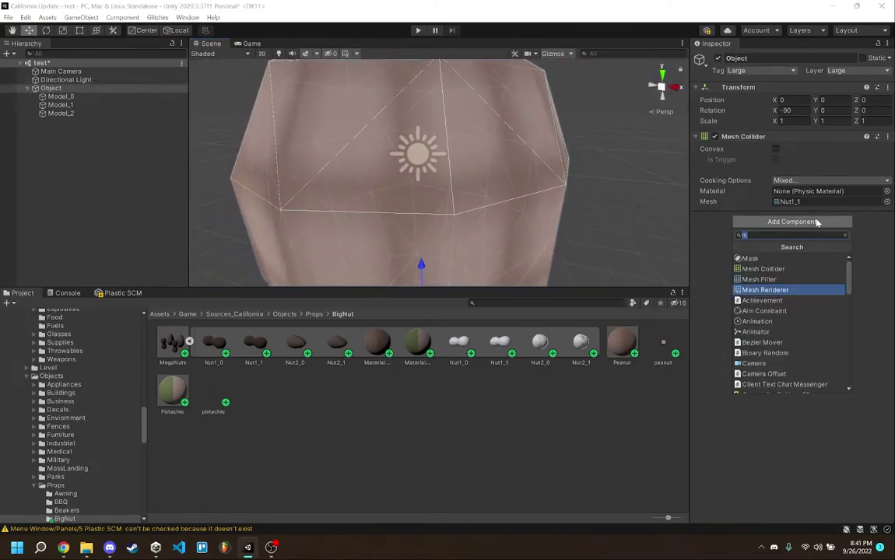
{"action": "type", "text": "lod"}
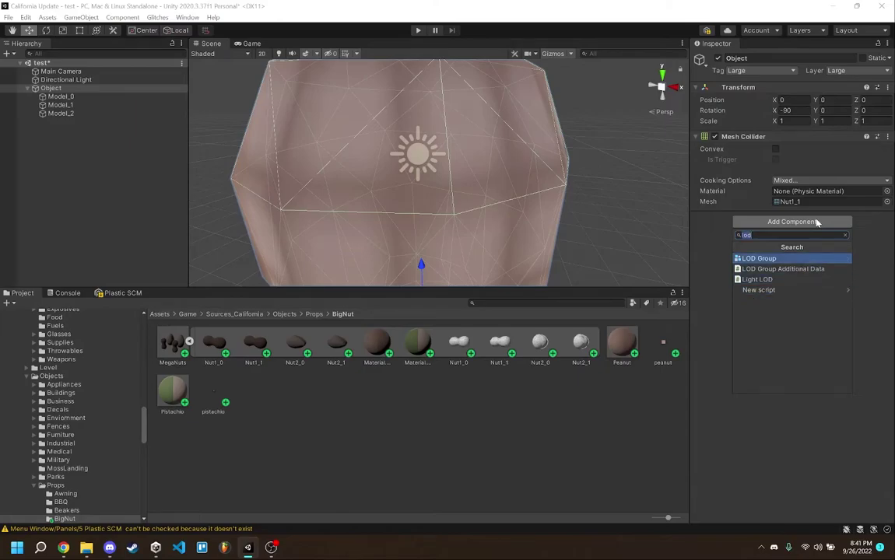
{"action": "key", "text": "Return"}
{"action": "right_click_drag", "start_coordinate": [303, 179], "coordinate": [454, 169]}
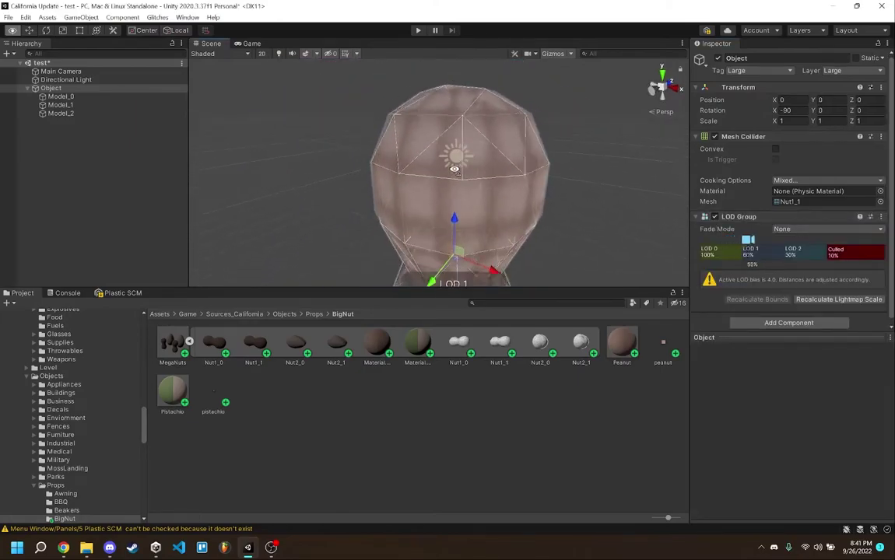
Assign Model_0, Model_1 and Model_2 to LOD 0, LOD 1 and LOD 2, with thresholds of 47% for LOD 1, 16% for LOD 2 and 2% for Culled.
{"action": "left_click", "coordinate": [709, 254]}
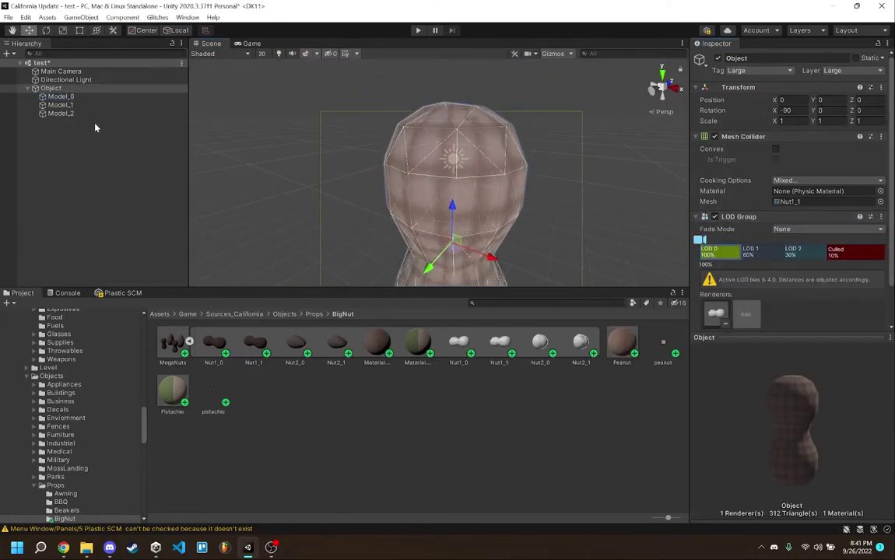
{"action": "left_click", "coordinate": [750, 252]}
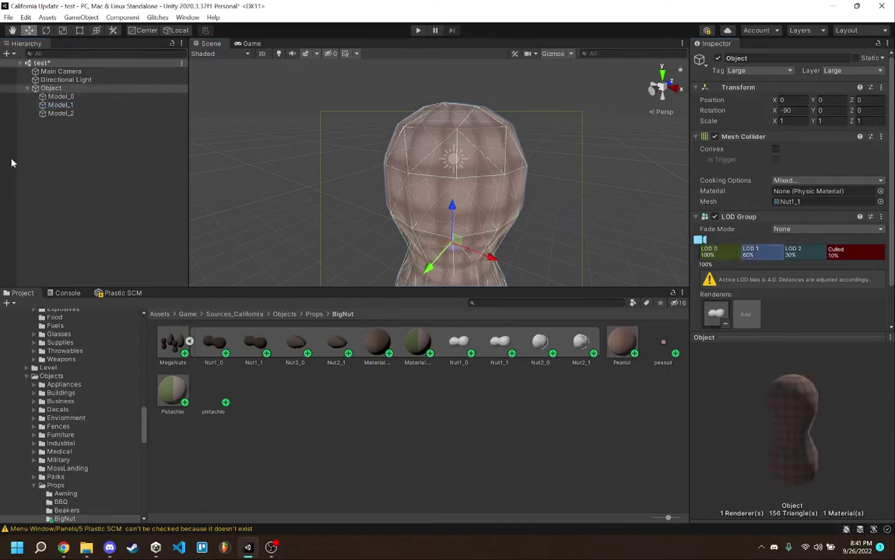
{"action": "left_click_drag", "start_coordinate": [66, 113], "coordinate": [857, 252]}
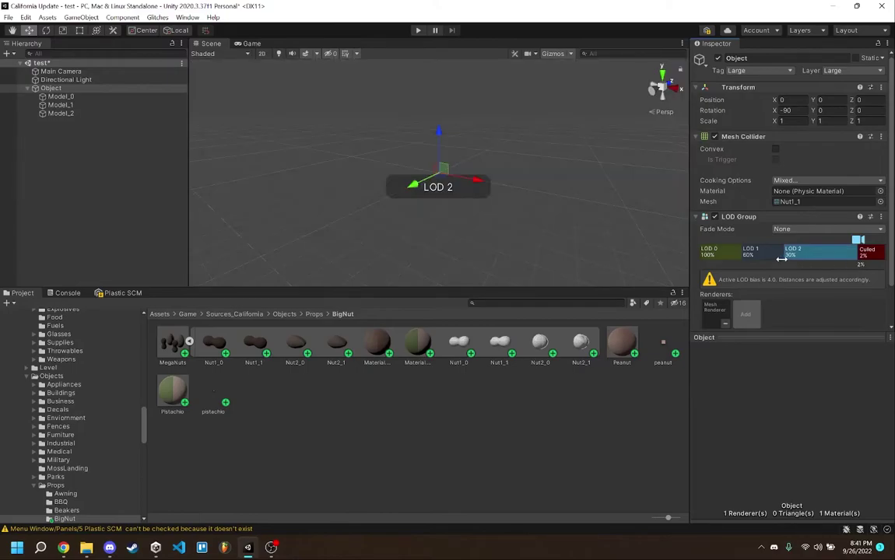
{"action": "left_click_drag", "start_coordinate": [781, 259], "coordinate": [811, 270]}
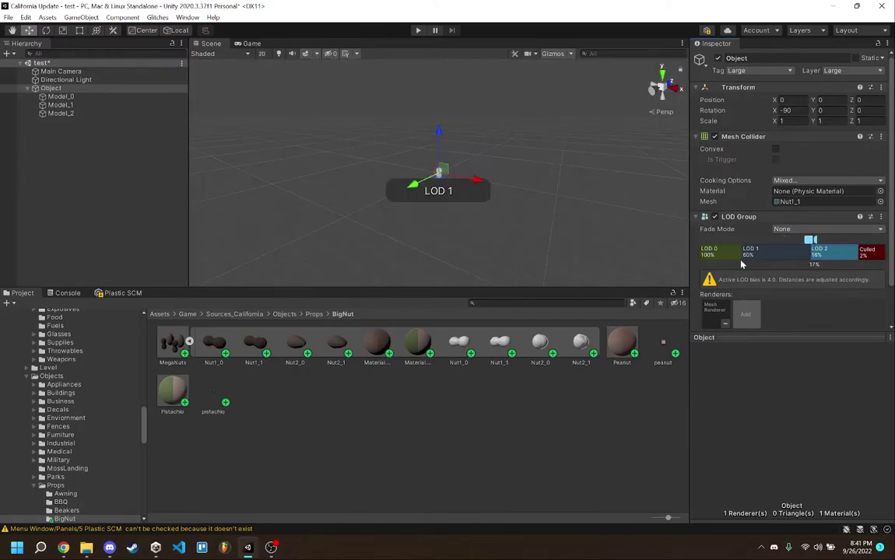
{"action": "left_click_drag", "start_coordinate": [740, 253], "coordinate": [760, 265]}
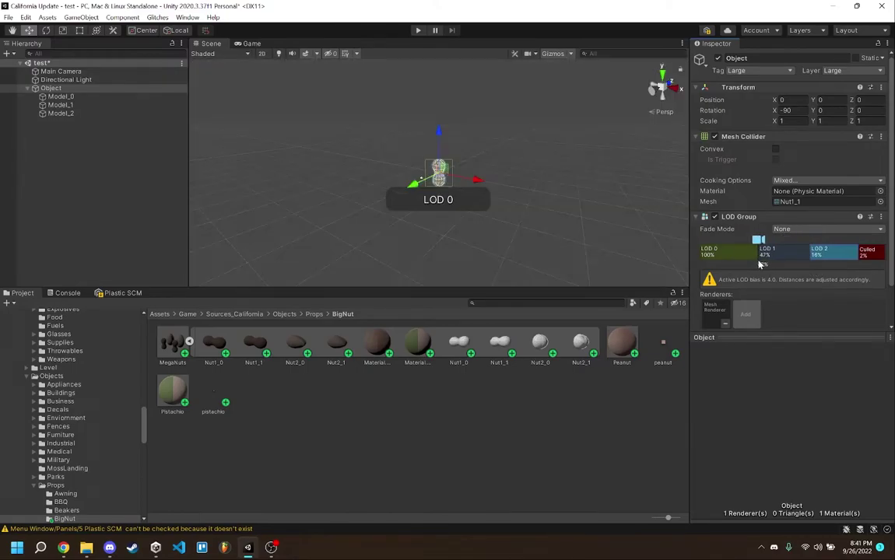
Insert four extra LOD levels before the Culled range of the LOD Group.
{"action": "right_click", "coordinate": [865, 254]}
{"action": "right_click", "coordinate": [865, 256]}
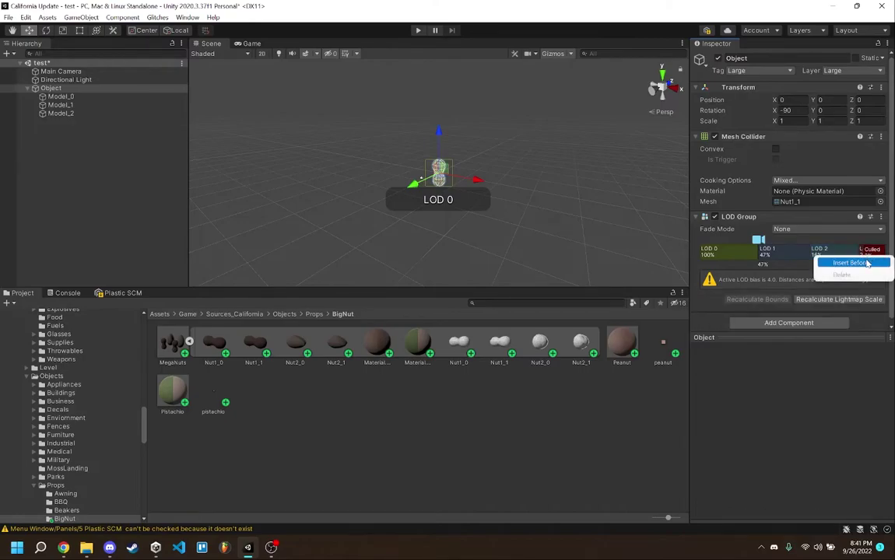
{"action": "left_click", "coordinate": [866, 262]}
{"action": "right_click", "coordinate": [873, 255]}
{"action": "left_click", "coordinate": [865, 260]}
{"action": "right_click", "coordinate": [869, 255]}
{"action": "left_click", "coordinate": [874, 262]}
{"action": "right_click", "coordinate": [877, 255]}
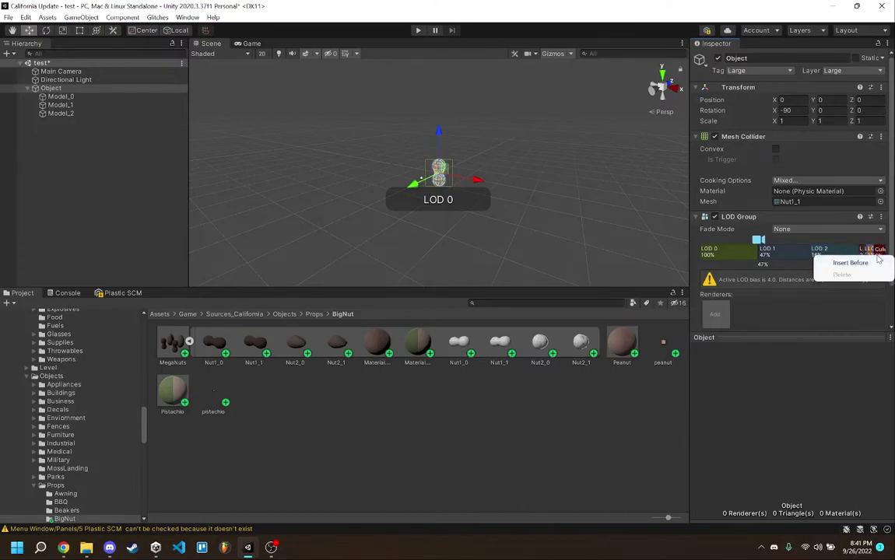
{"action": "left_click", "coordinate": [875, 260]}
{"action": "right_click", "coordinate": [875, 252]}
{"action": "left_click", "coordinate": [828, 245]}
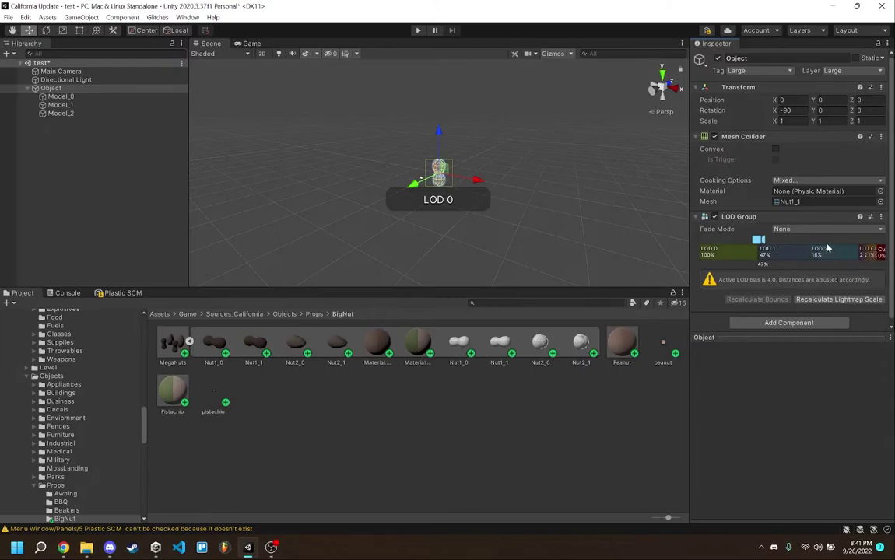
Delete the extra LOD levels and LOD 2, with LOD 1 at 30% and Culled at 3%, and preview the transition between the remaining levels.
{"action": "mouse_move", "coordinate": [860, 254]}
{"action": "left_mouse_down"}
{"action": "mouse_move", "coordinate": [840, 255]}
{"action": "mouse_move", "coordinate": [859, 256]}
{"action": "left_mouse_up"}
{"action": "left_click", "coordinate": [869, 259]}
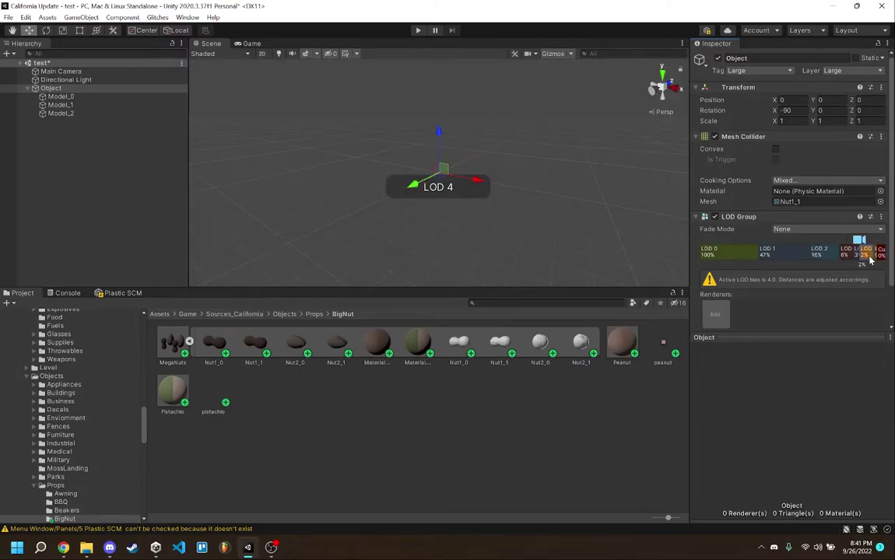
{"action": "right_click", "coordinate": [866, 255]}
{"action": "left_click", "coordinate": [836, 269]}
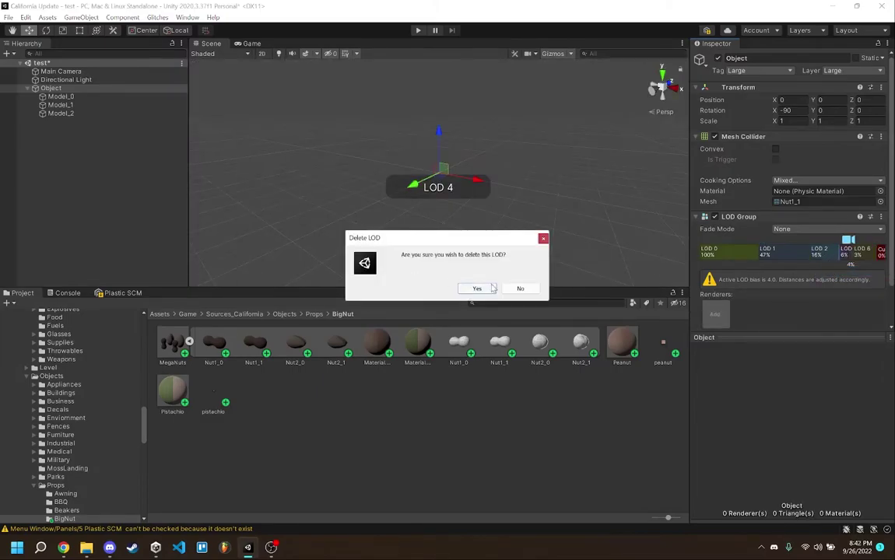
{"action": "left_click", "coordinate": [488, 287]}
{"action": "left_click", "coordinate": [809, 256]}
{"action": "right_click", "coordinate": [811, 254]}
{"action": "right_click", "coordinate": [815, 249]}
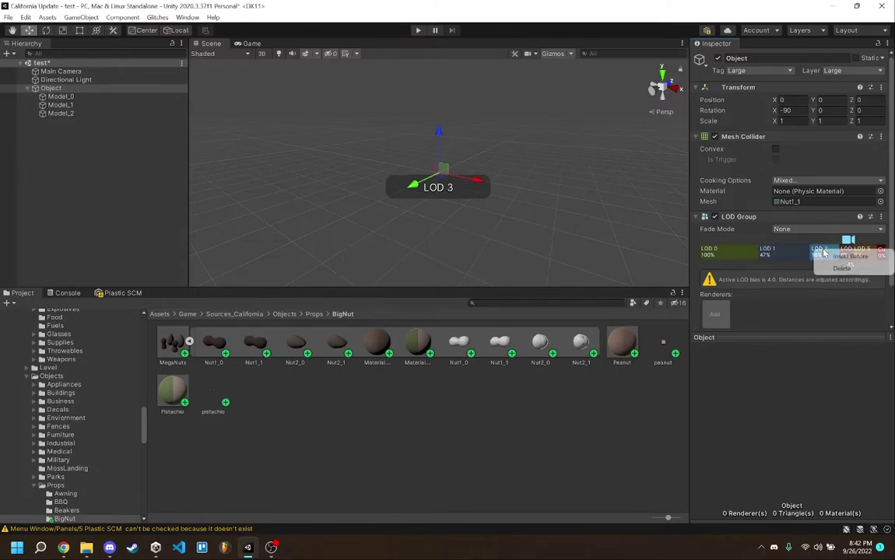
{"action": "left_click", "coordinate": [825, 269]}
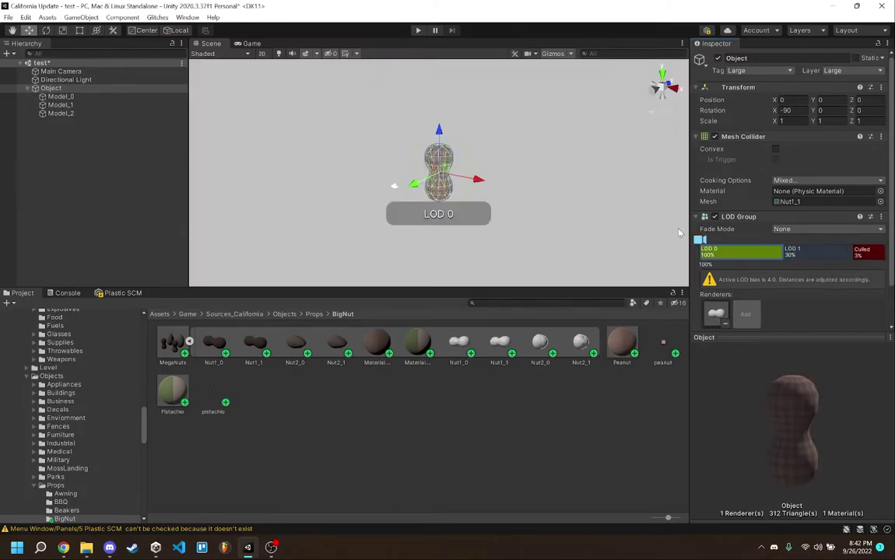
{"action": "mouse_move", "coordinate": [701, 248]}
{"action": "left_mouse_down"}
{"action": "mouse_move", "coordinate": [842, 249]}
{"action": "mouse_move", "coordinate": [720, 253]}
{"action": "mouse_move", "coordinate": [815, 254]}
{"action": "left_mouse_up"}
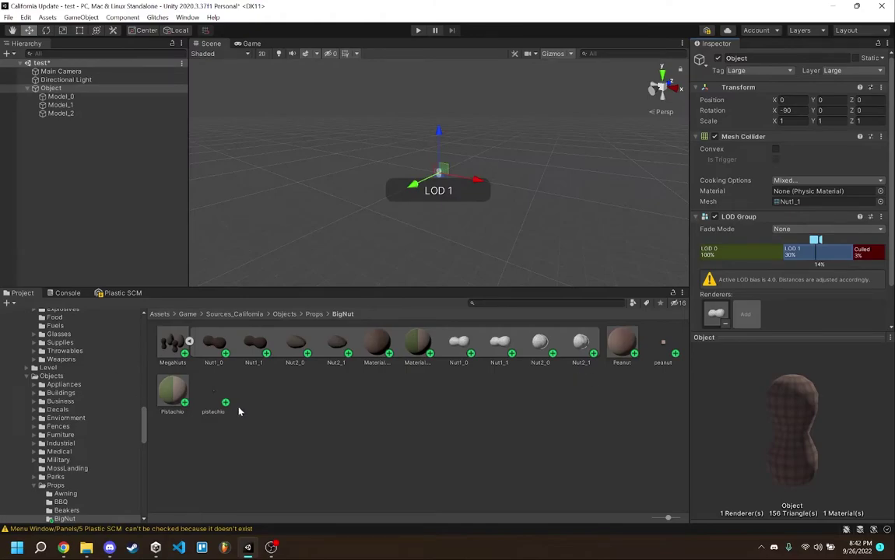
Open the MegaNuts model in Blender and duplicate the Nut1_1 peanut, offsetting the copy 10 m along the Y axis.
{"action": "double_click", "coordinate": [165, 345]}
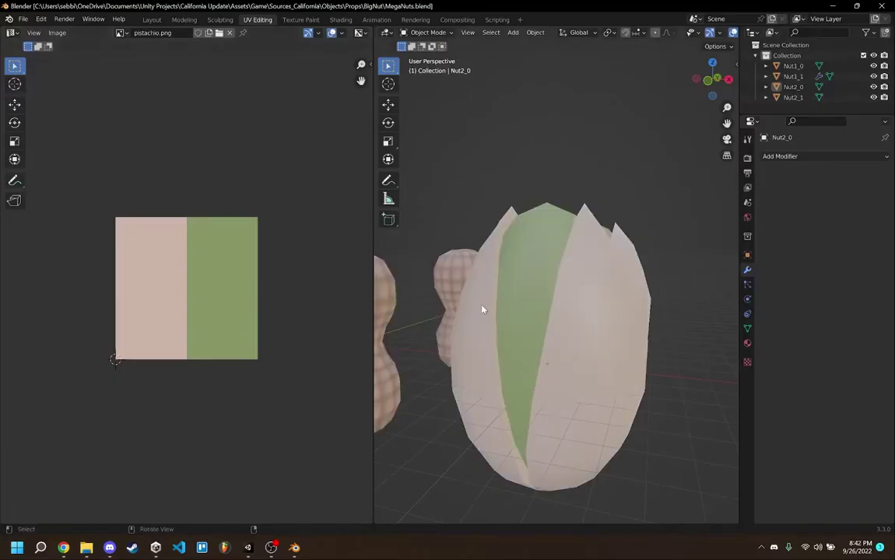
{"action": "left_click", "coordinate": [481, 310]}
{"action": "key", "text": "shift+grave"}
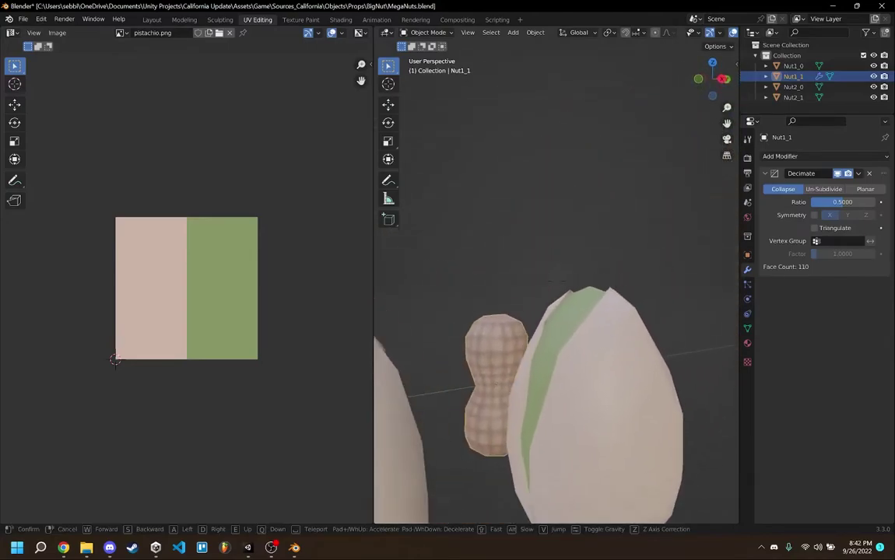
{"action": "left_click", "coordinate": [715, 317]}
{"action": "key", "text": "shift+d"}
{"action": "type", "text": "y"}
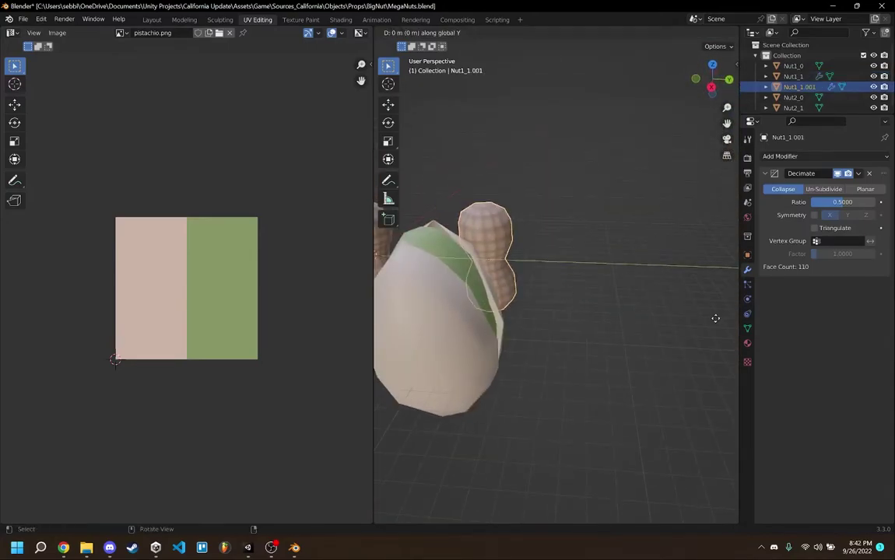
{"action": "type", "text": "7"}
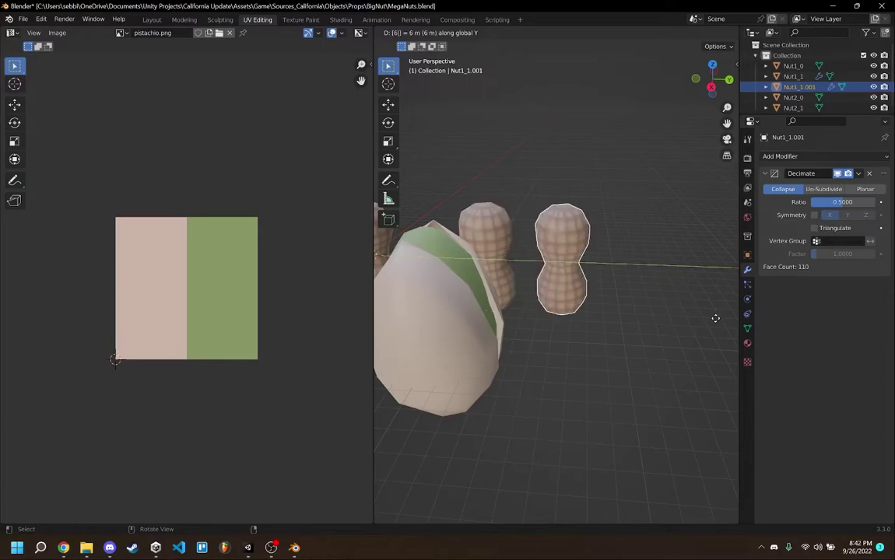
{"action": "key", "text": "BackSpace"}
{"action": "type", "text": "10"}
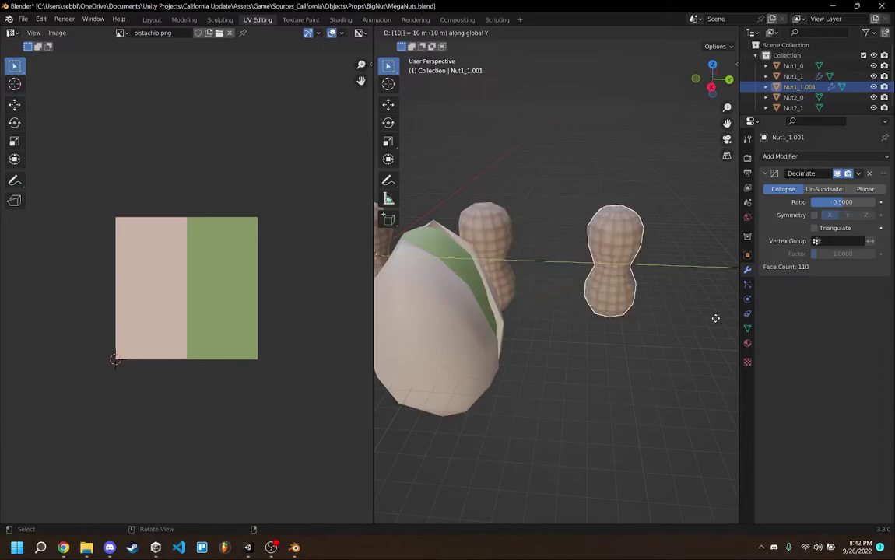
{"action": "key", "text": "Return"}
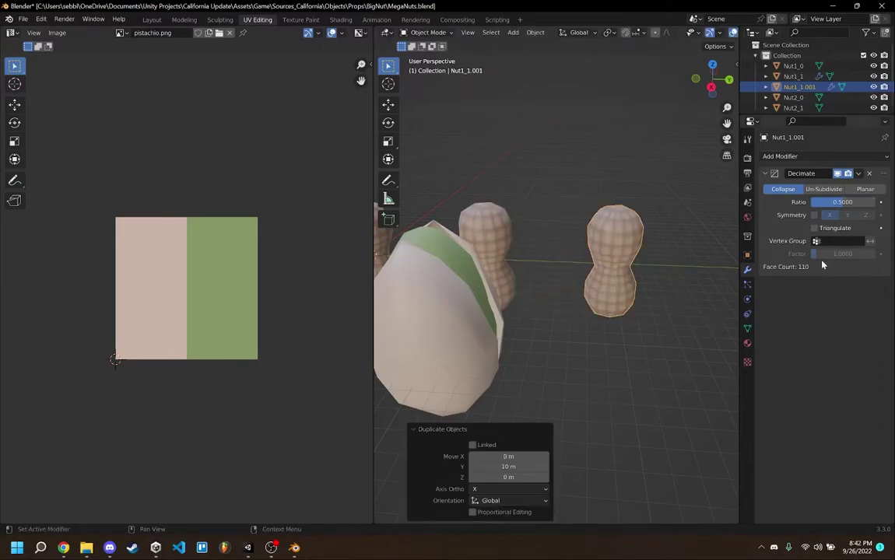
Set the duplicated peanut's Decimate ratio to 0.2, inspect its shape up close and save the file.
{"action": "left_click", "coordinate": [847, 202]}
{"action": "type", "text": "0.2"}
{"action": "key", "text": "Return"}
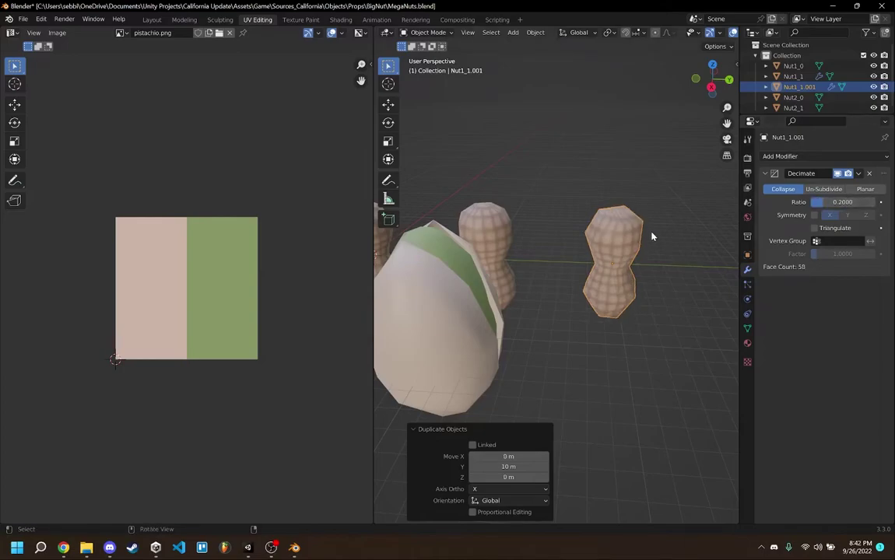
{"action": "key", "text": "shift+grave"}
{"action": "key", "text": "w"}
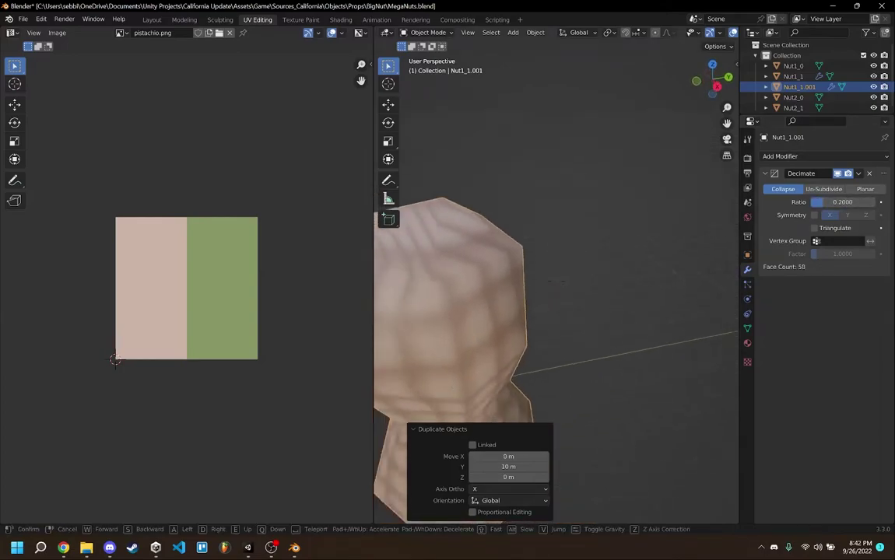
{"action": "left_click", "coordinate": [456, 383]}
{"action": "key", "text": "ctrl+s"}
Select Model_2 in Unity, rename the duplicated peanut to Nut1_2 in Blender, save the file and return to Unity.
{"action": "left_click", "coordinate": [247, 547]}
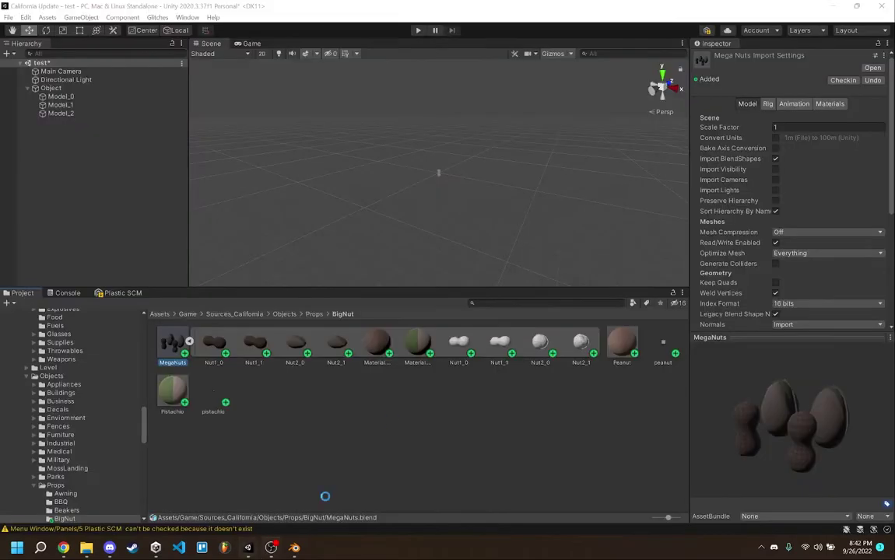
{"action": "left_click", "coordinate": [54, 114]}
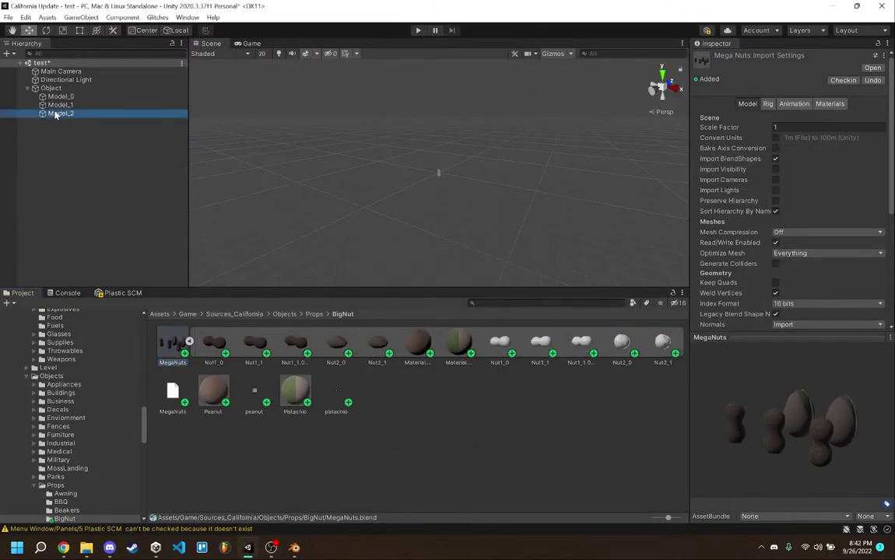
{"action": "left_click", "coordinate": [294, 547]}
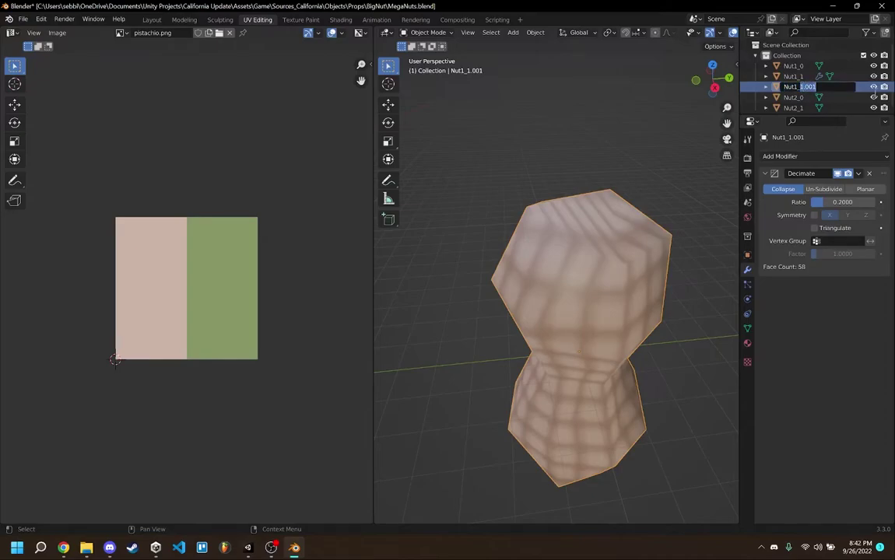
{"action": "type", "text": "2"}
{"action": "key", "text": "Return"}
{"action": "key", "text": "ctrl+s"}
{"action": "left_click", "coordinate": [248, 548]}
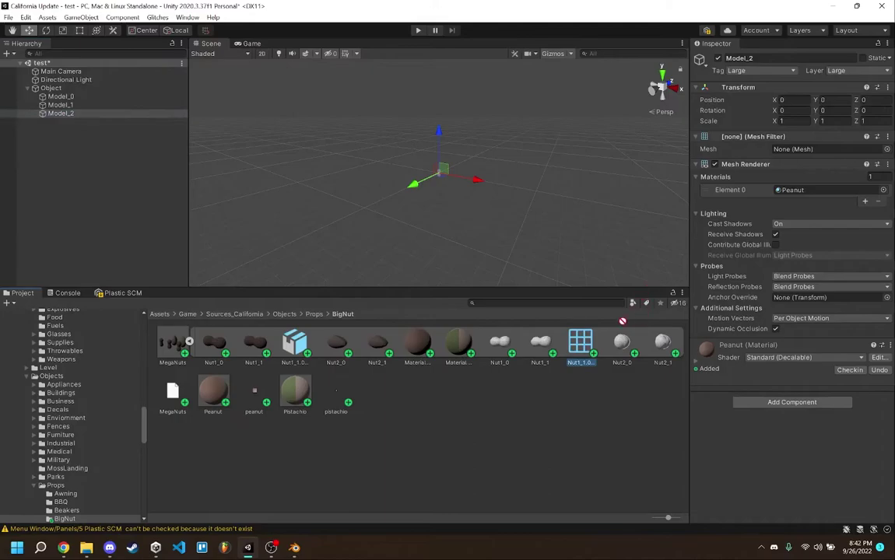
Show the MegaNuts.blend1 file in File Explorer and look through the Props folder for BigNut.
{"action": "left_click", "coordinate": [172, 350]}
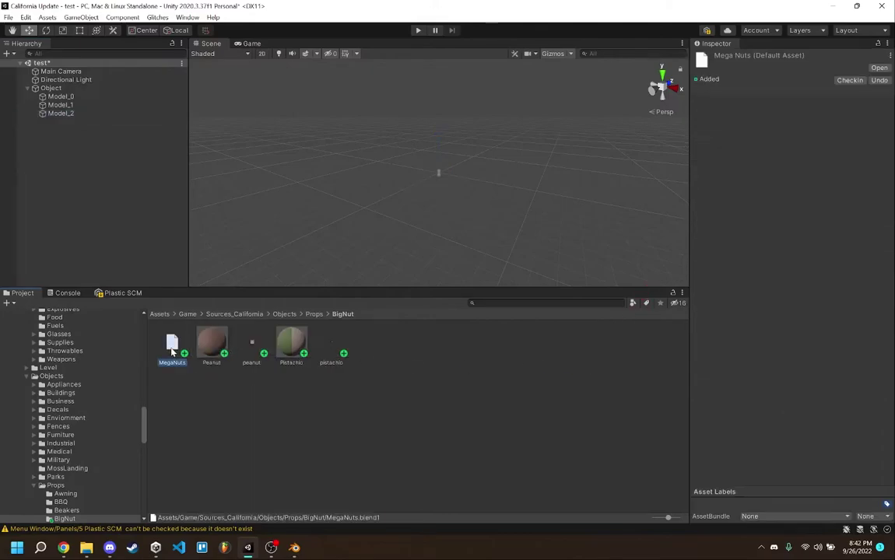
{"action": "right_click", "coordinate": [172, 352]}
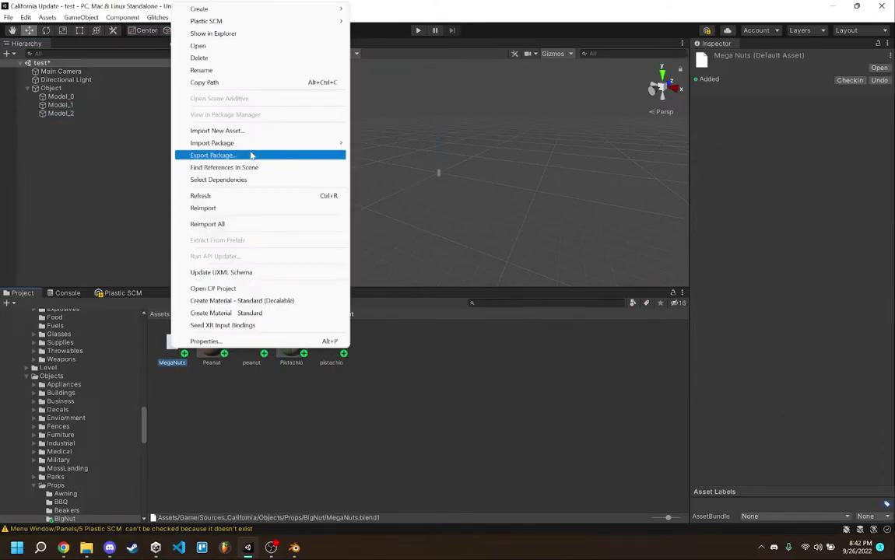
{"action": "left_click", "coordinate": [279, 35]}
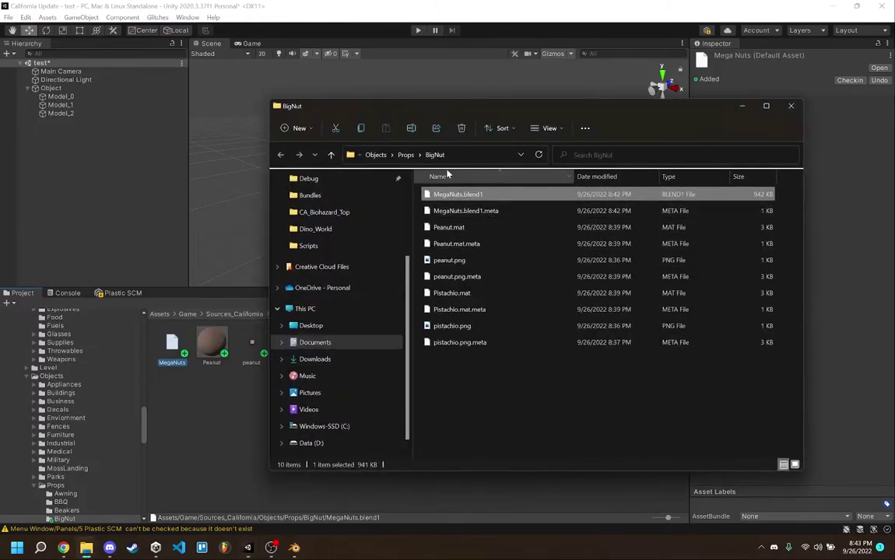
{"action": "left_click", "coordinate": [413, 156]}
{"action": "scroll", "coordinate": [468, 324], "scroll_direction": "down", "scroll_amount": 15}
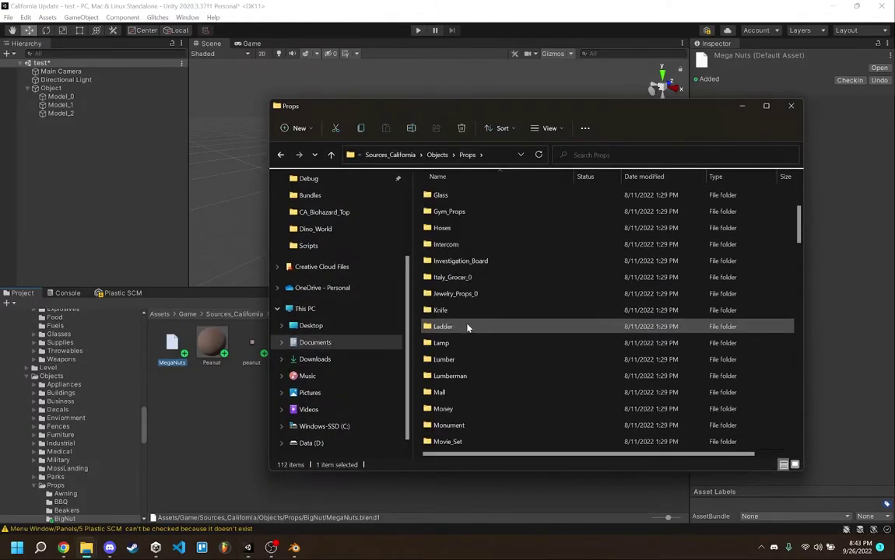
{"action": "left_click_drag", "start_coordinate": [799, 265], "coordinate": [513, 238]}
{"action": "scroll", "coordinate": [510, 242], "scroll_direction": "up", "scroll_amount": 8}
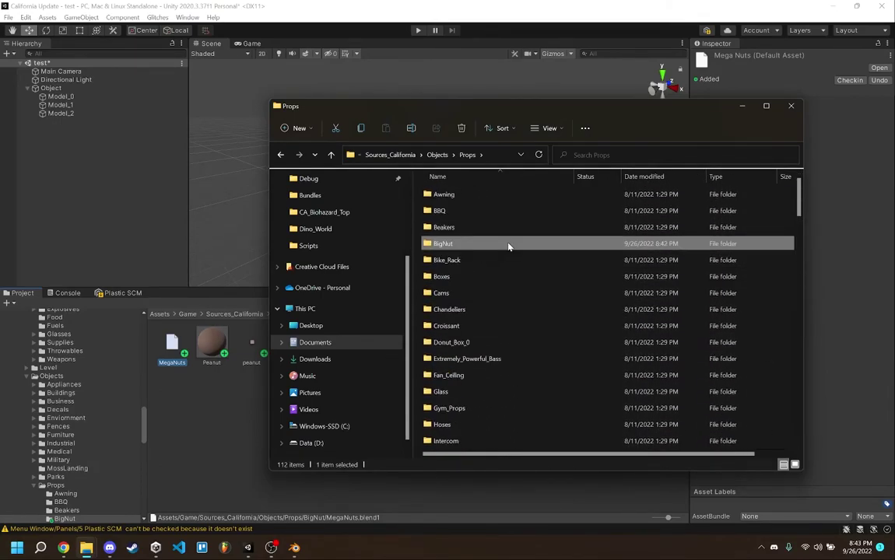
Rename MegaNuts.blend1 in the BigNut folder to MegaNuts.blend, open it in Blender and return to Unity.
{"action": "double_click", "coordinate": [495, 247]}
{"action": "left_click", "coordinate": [475, 195]}
{"action": "key", "text": "F2"}
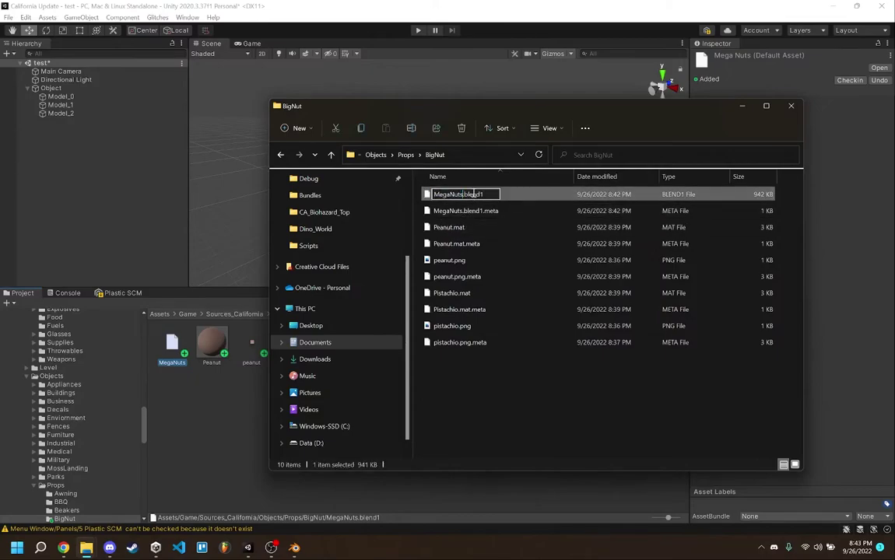
{"action": "key", "text": "Return"}
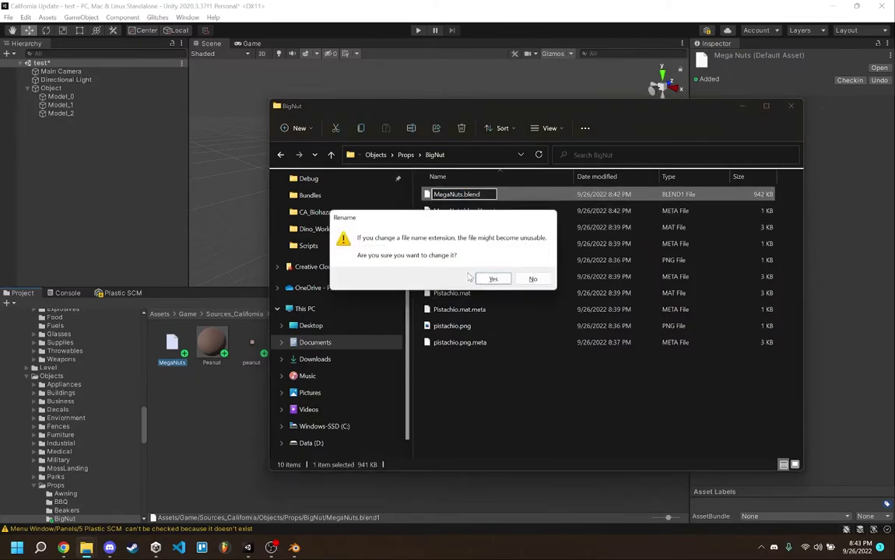
{"action": "left_click", "coordinate": [491, 278]}
{"action": "double_click", "coordinate": [457, 193]}
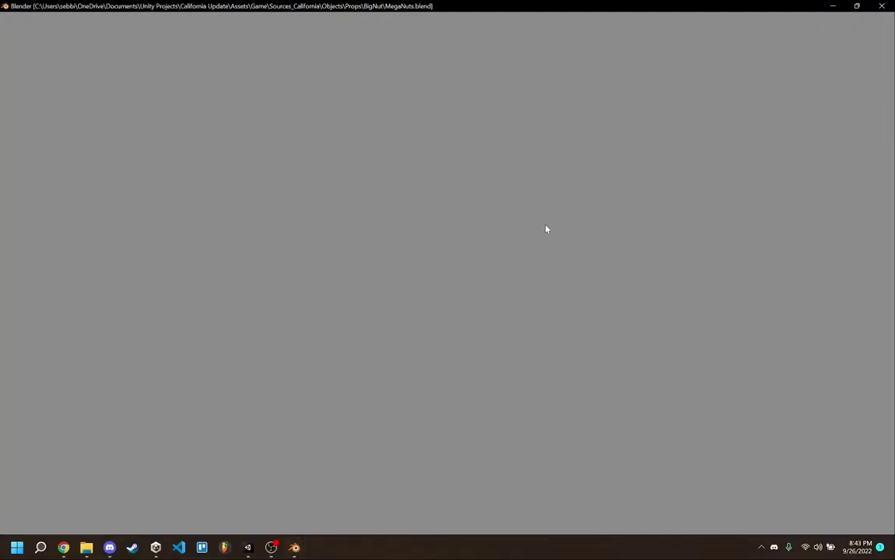
{"action": "key", "text": "alt+Tab"}
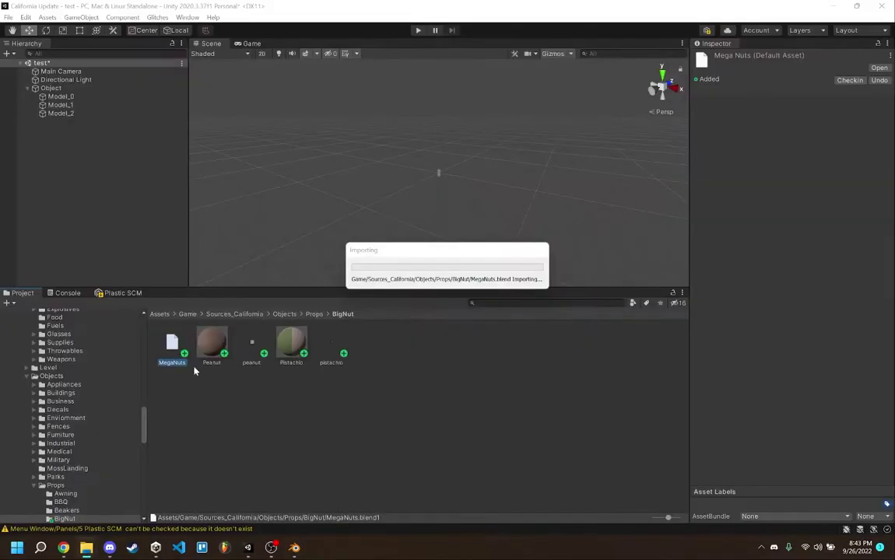
Assign the Nut1_2 mesh to Model_2's mesh filter and view the peanut in the scene.
{"action": "left_click", "coordinate": [184, 352]}
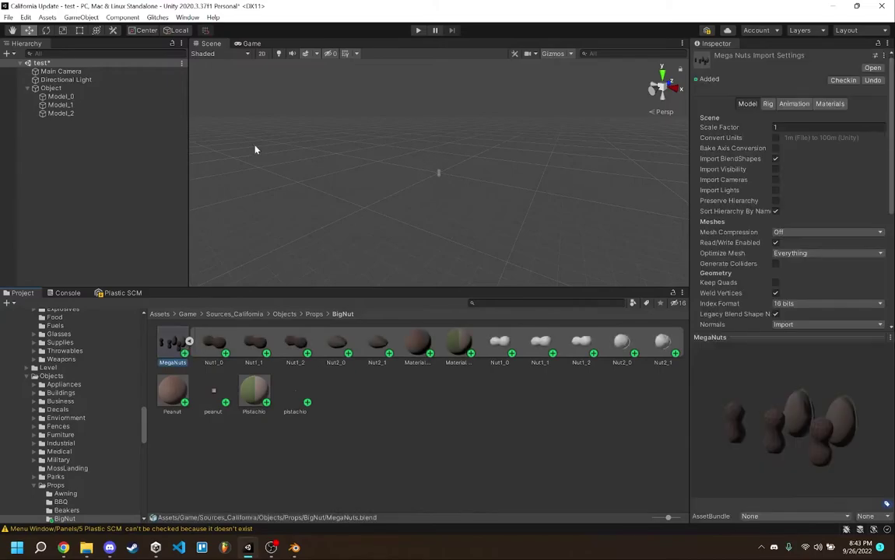
{"action": "left_click", "coordinate": [94, 104]}
{"action": "left_click", "coordinate": [111, 96]}
{"action": "left_click", "coordinate": [106, 103]}
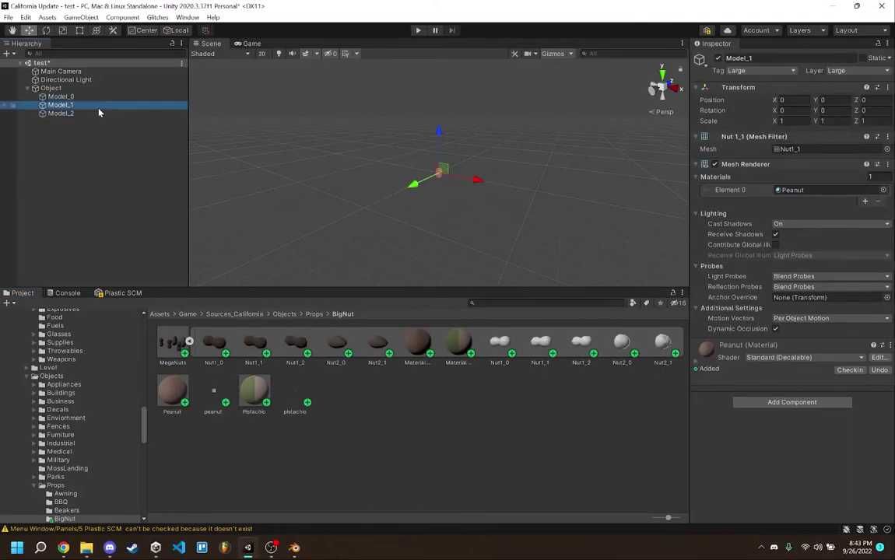
{"action": "left_click", "coordinate": [105, 113]}
{"action": "left_click_drag", "start_coordinate": [586, 349], "coordinate": [823, 150]}
{"action": "left_click", "coordinate": [533, 202]}
{"action": "right_click_drag", "start_coordinate": [533, 203], "coordinate": [529, 212]}
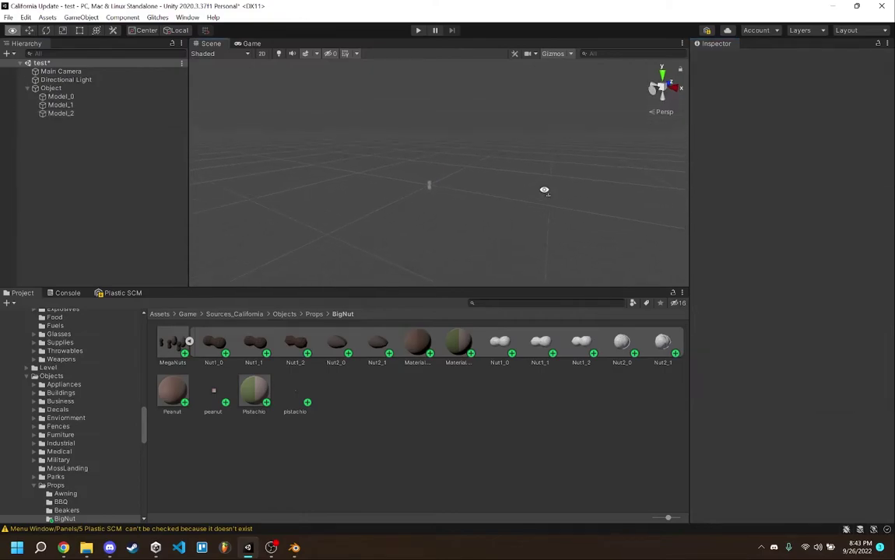
{"action": "key", "text": "w"}
{"action": "right_click_drag", "start_coordinate": [536, 201], "coordinate": [534, 203]}
Examine the MegaNuts import settings with more room for them, including the presets and mesh compression options.
{"action": "left_click", "coordinate": [181, 351]}
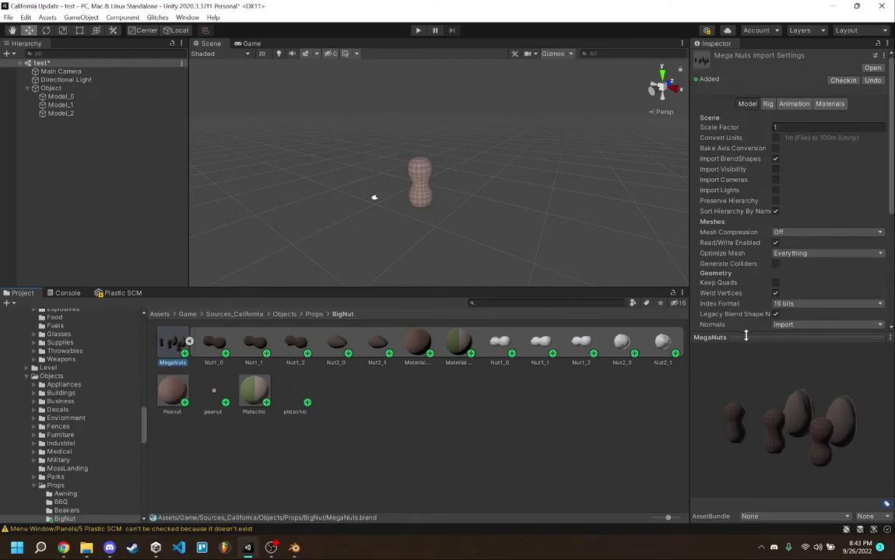
{"action": "left_click_drag", "start_coordinate": [746, 336], "coordinate": [749, 412]}
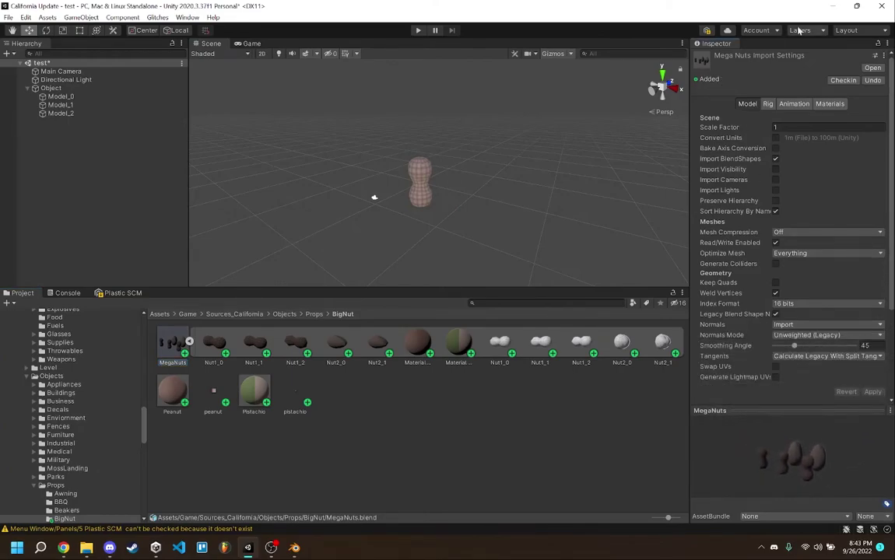
{"action": "left_click", "coordinate": [878, 54]}
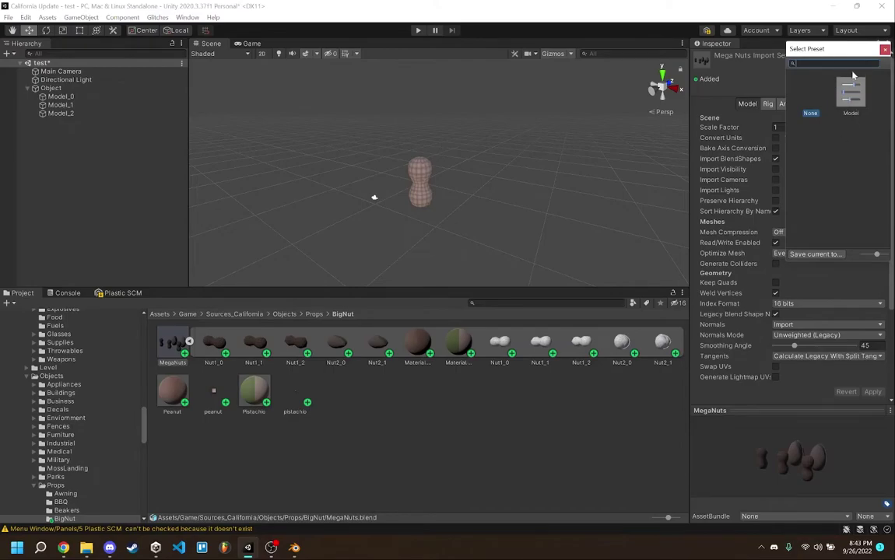
{"action": "left_click", "coordinate": [885, 49]}
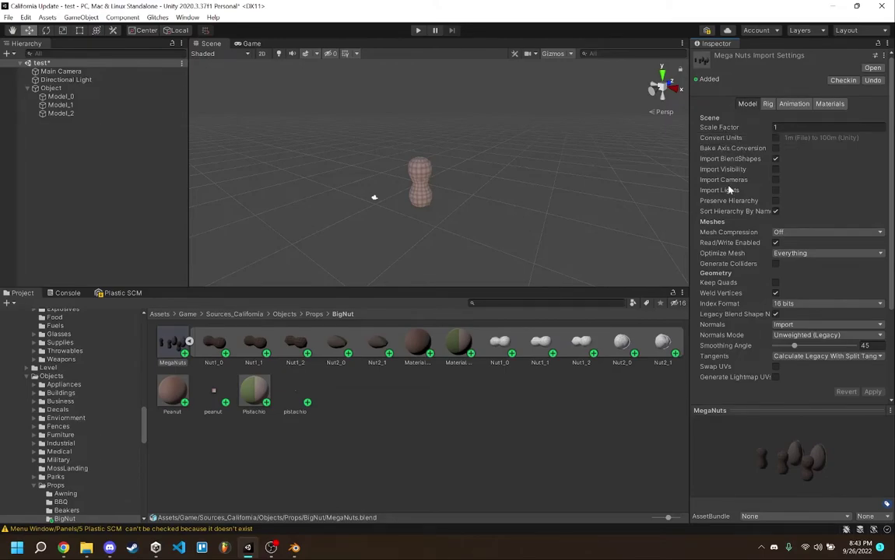
{"action": "left_click", "coordinate": [785, 233]}
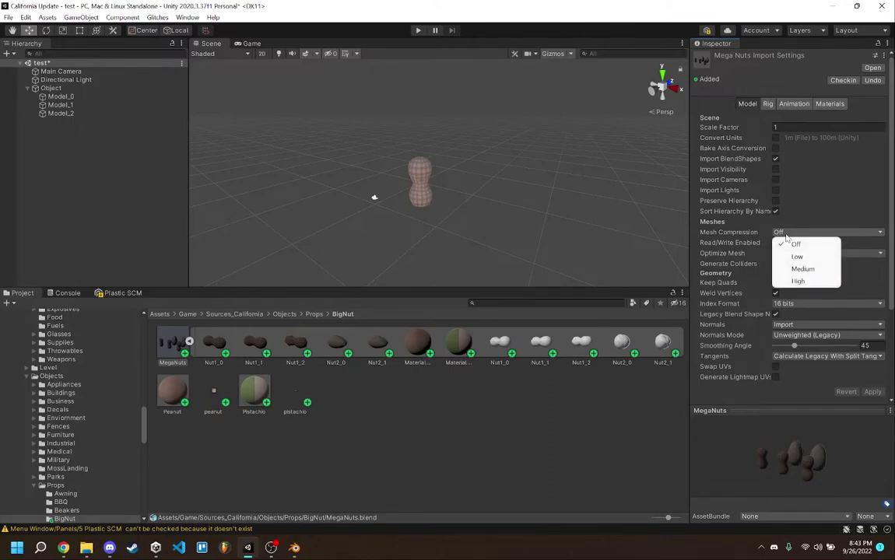
{"action": "left_click", "coordinate": [505, 224]}
Inspect the peanut up close and preview the parent Object's LOD Group levels in the scene.
{"action": "mouse_move", "coordinate": [510, 222]}
{"action": "left_mouse_down", "text": "alt"}
{"action": "mouse_move", "coordinate": [499, 219]}
{"action": "mouse_move", "coordinate": [507, 206]}
{"action": "mouse_move", "coordinate": [501, 211]}
{"action": "left_mouse_up", "text": "alt"}
{"action": "scroll", "coordinate": [501, 211], "scroll_direction": "up", "scroll_amount": 5, "text": "alt"}
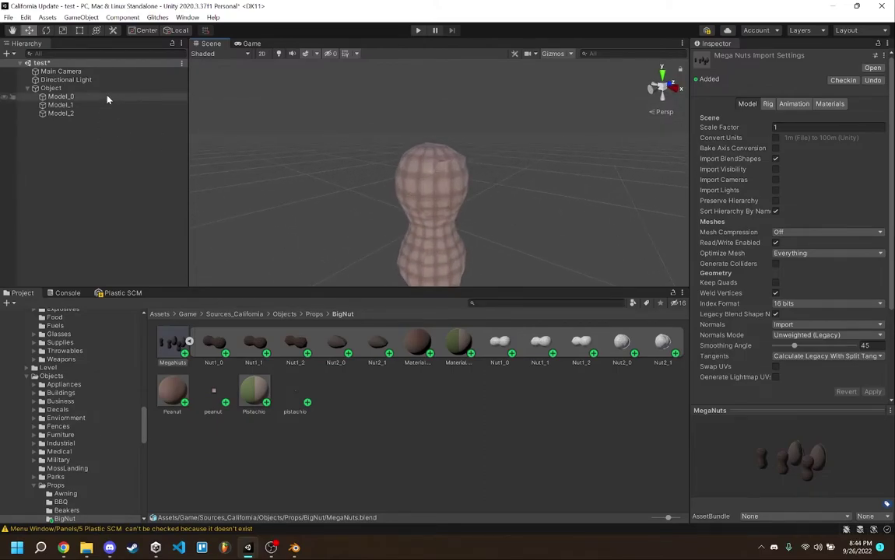
{"action": "left_click", "coordinate": [70, 88]}
{"action": "mouse_move", "coordinate": [862, 256]}
{"action": "left_mouse_down"}
{"action": "mouse_move", "coordinate": [839, 268]}
{"action": "mouse_move", "coordinate": [805, 252]}
{"action": "mouse_move", "coordinate": [689, 247]}
{"action": "mouse_move", "coordinate": [543, 222]}
{"action": "left_mouse_up"}
{"action": "left_click", "coordinate": [853, 256]}
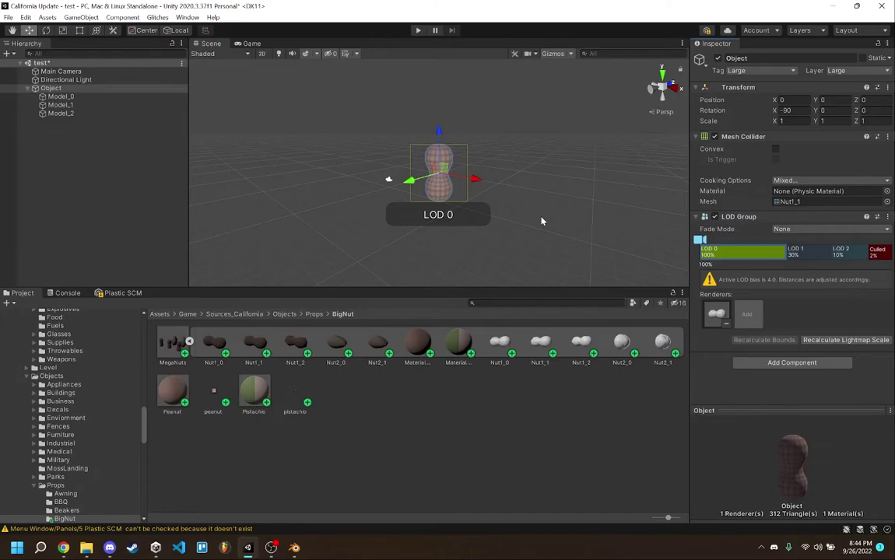
Set the MegaNuts model's Mesh Compression to High and apply the import settings.
{"action": "left_click", "coordinate": [173, 343]}
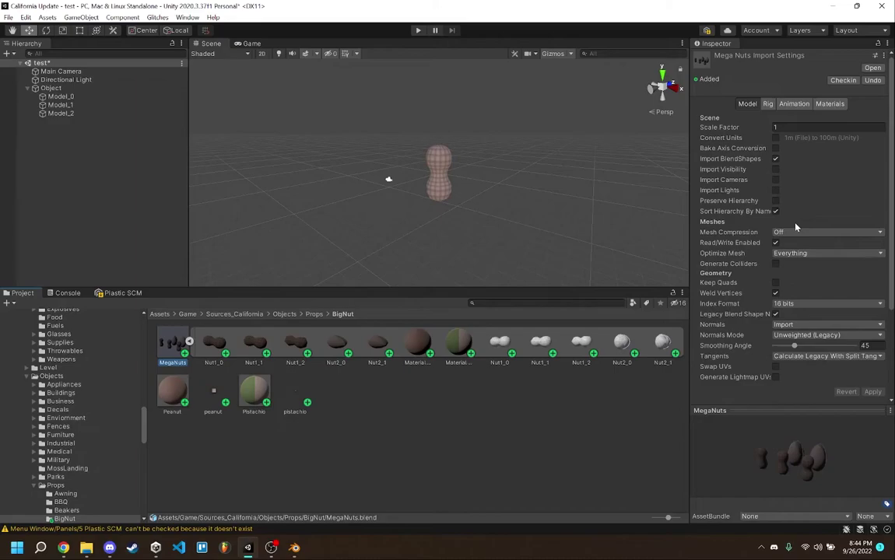
{"action": "scroll", "coordinate": [456, 198], "scroll_direction": "up", "scroll_amount": 5}
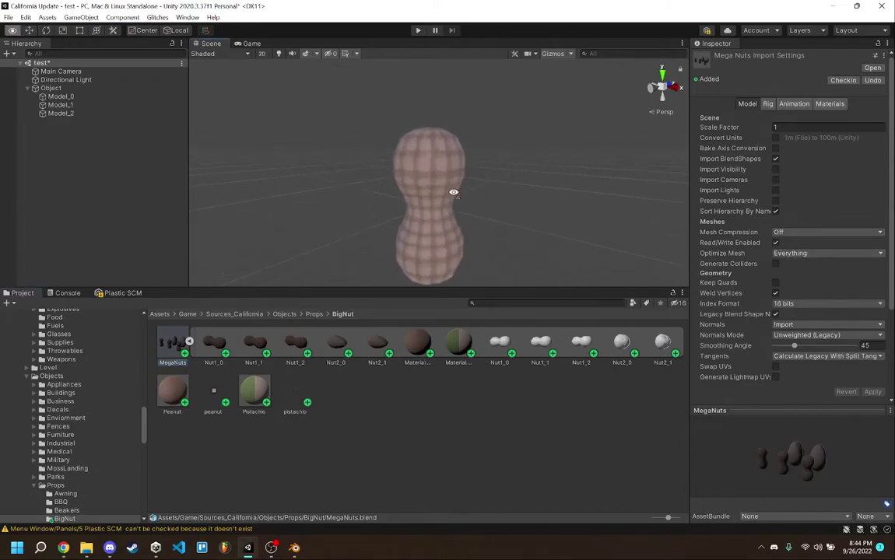
{"action": "left_click", "coordinate": [851, 231]}
{"action": "left_click", "coordinate": [785, 280]}
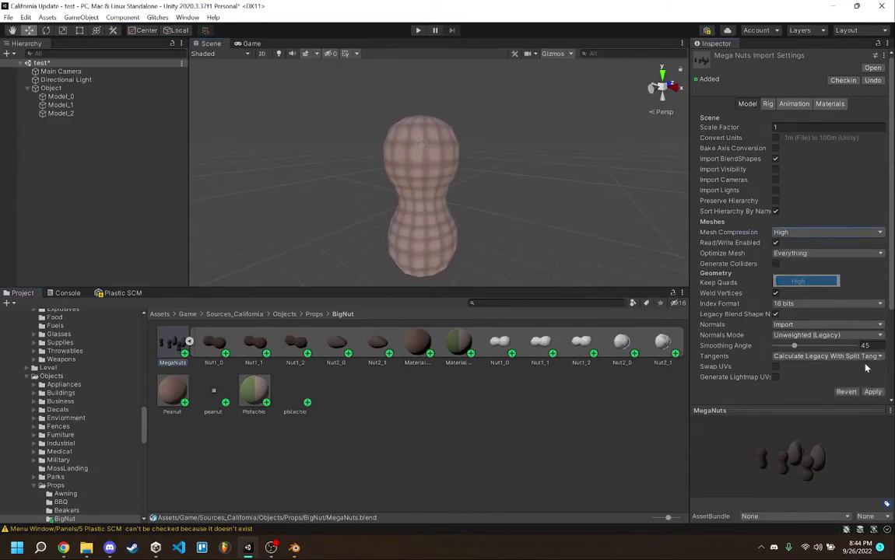
{"action": "left_click", "coordinate": [873, 392]}
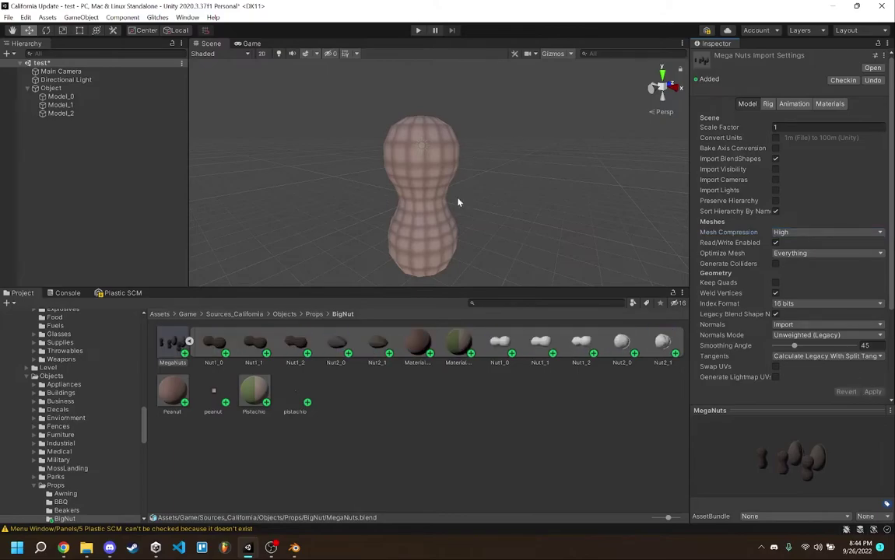
Check the shapes of Model_0, Model_1 and Model_2 in the scene and reselect their parent Object.
{"action": "left_click", "coordinate": [60, 96]}
{"action": "key", "text": "Down"}
{"action": "key", "text": "Down"}
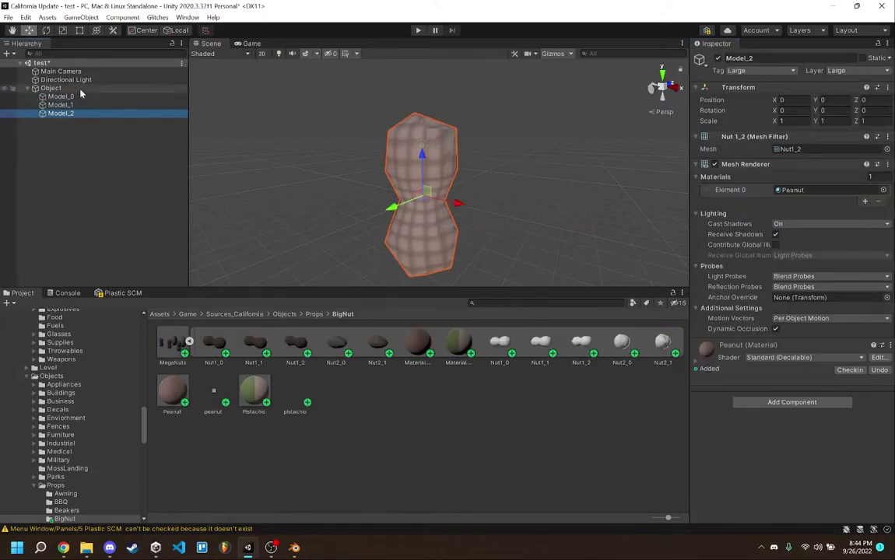
{"action": "left_click", "coordinate": [78, 88]}
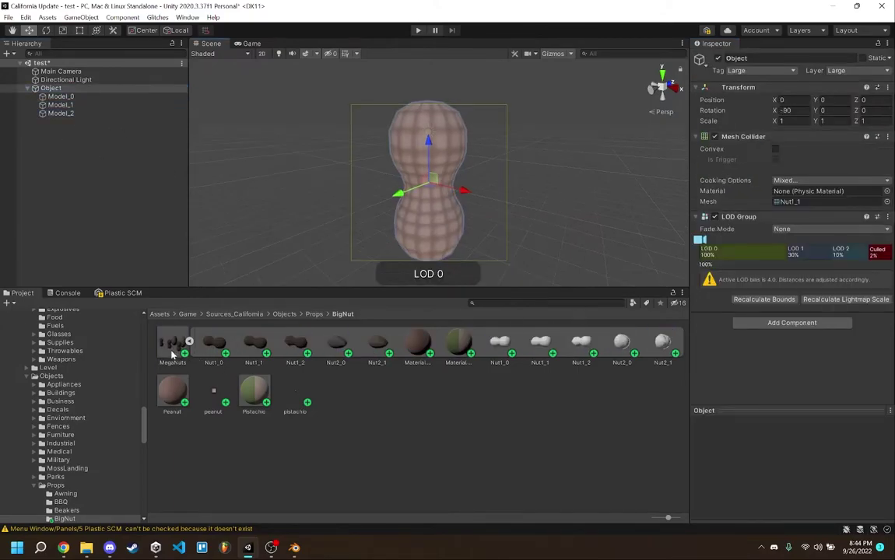
Place the whole MegaNuts model in the scene to inspect its nuts, and delete that instance.
{"action": "left_click_drag", "start_coordinate": [171, 354], "coordinate": [86, 148]}
{"action": "right_click_drag", "start_coordinate": [499, 170], "coordinate": [441, 186]}
{"action": "key", "text": "s"}
{"action": "left_click", "coordinate": [85, 124]}
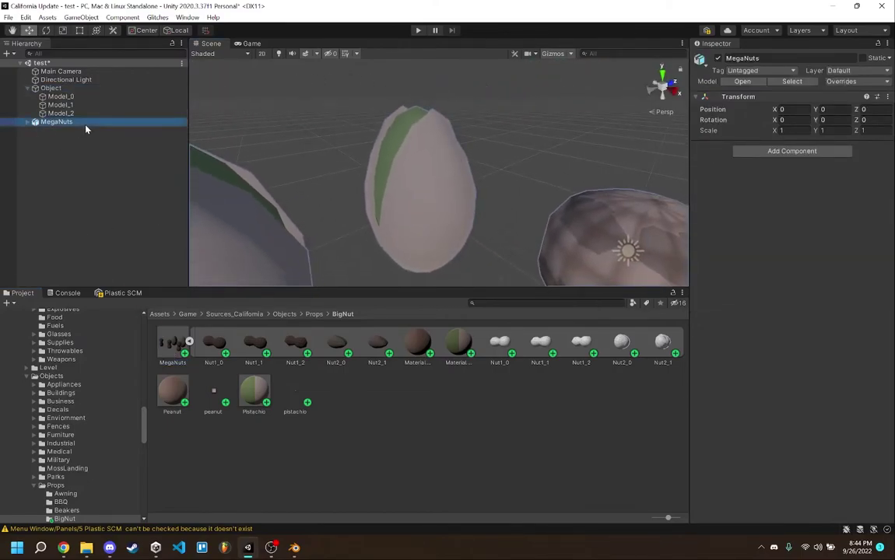
{"action": "key", "text": "Delete"}
Compare the peanut's look by applying Low mesh compression to MegaNuts and switching it back to High.
{"action": "left_click_drag", "start_coordinate": [498, 187], "coordinate": [345, 128], "text": "alt"}
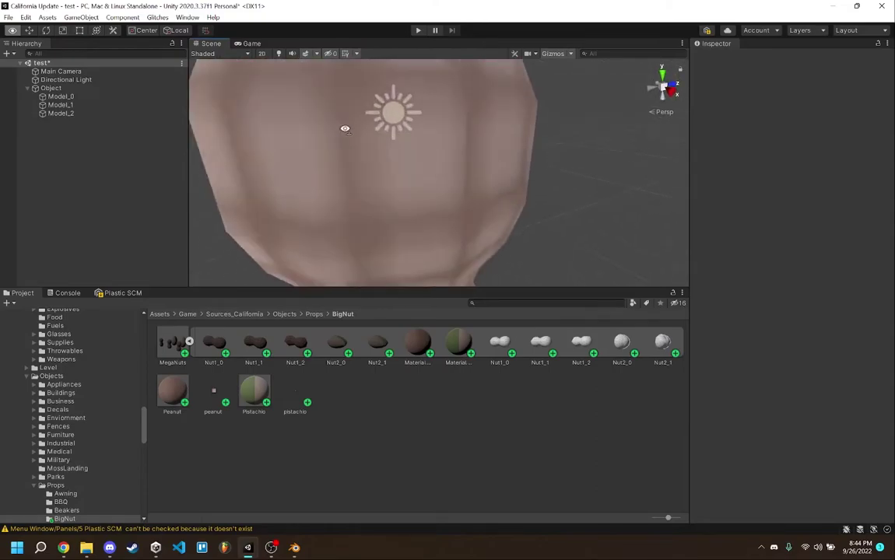
{"action": "right_click_drag", "start_coordinate": [345, 128], "coordinate": [330, 100]}
{"action": "key", "text": "s"}
{"action": "right_click_drag", "start_coordinate": [514, 191], "coordinate": [515, 230]}
{"action": "key", "text": "s"}
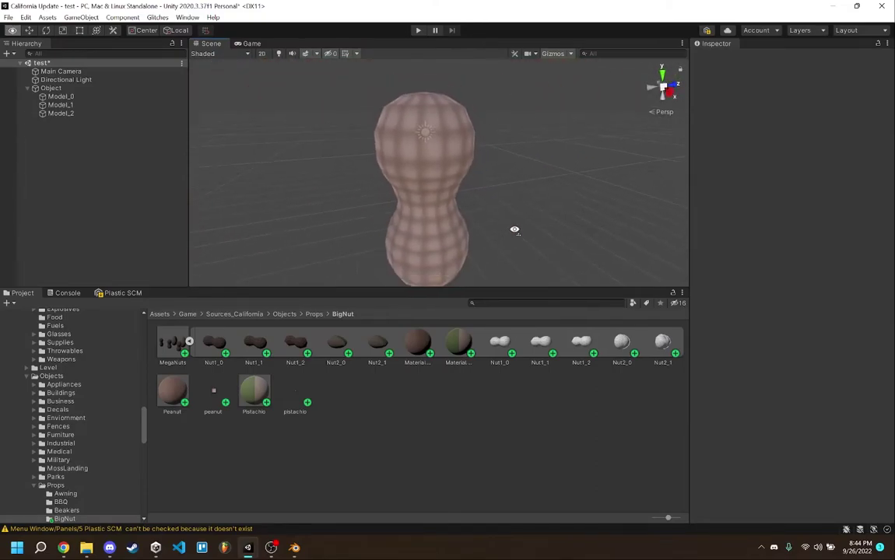
{"action": "left_click_drag", "start_coordinate": [514, 231], "coordinate": [503, 244], "text": "alt"}
{"action": "left_click", "coordinate": [178, 352]}
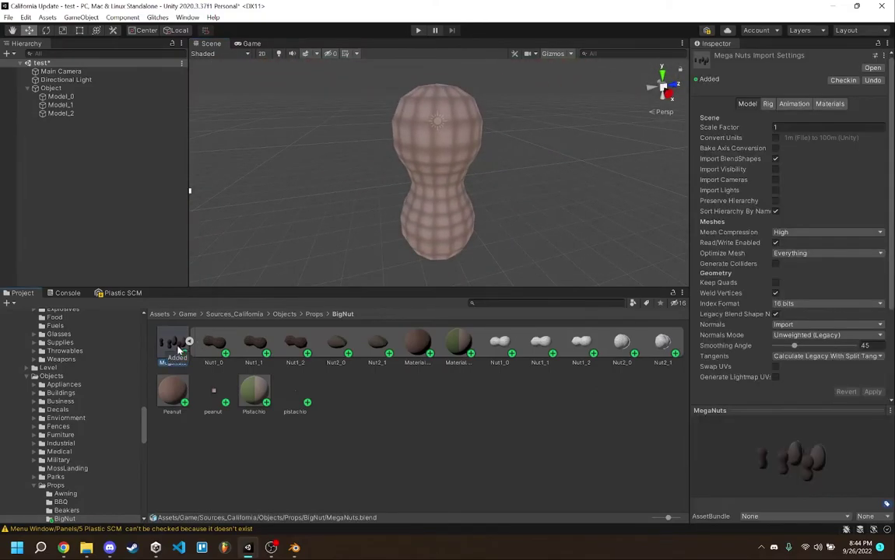
{"action": "left_click", "coordinate": [793, 233]}
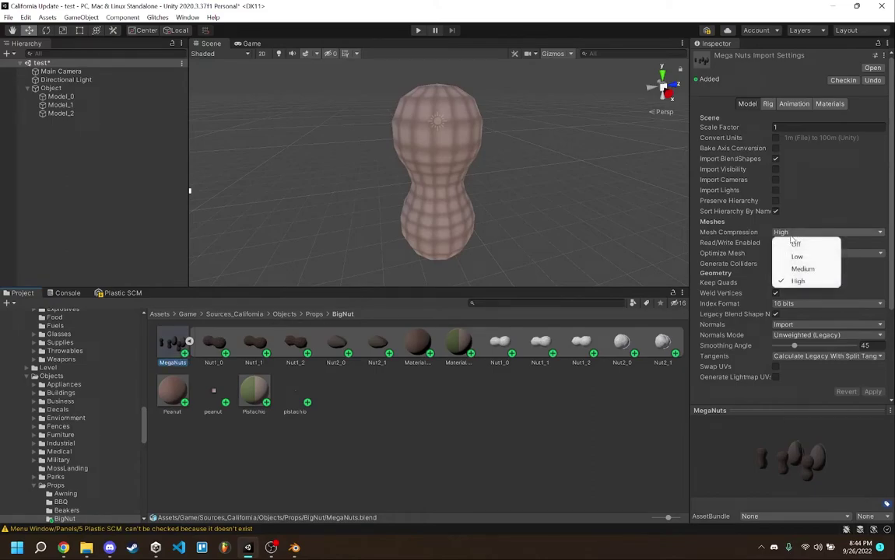
{"action": "left_click", "coordinate": [799, 256]}
{"action": "left_click", "coordinate": [872, 392]}
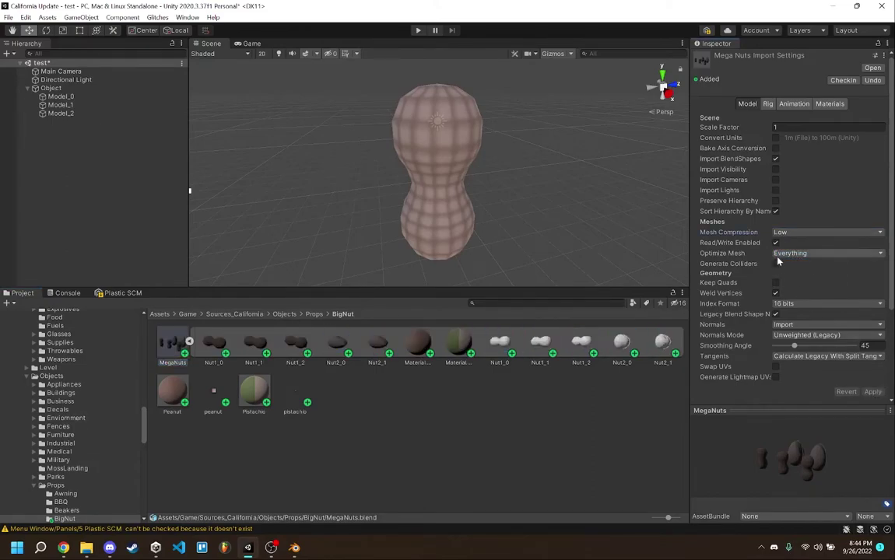
{"action": "left_click", "coordinate": [793, 233]}
{"action": "left_click", "coordinate": [802, 281]}
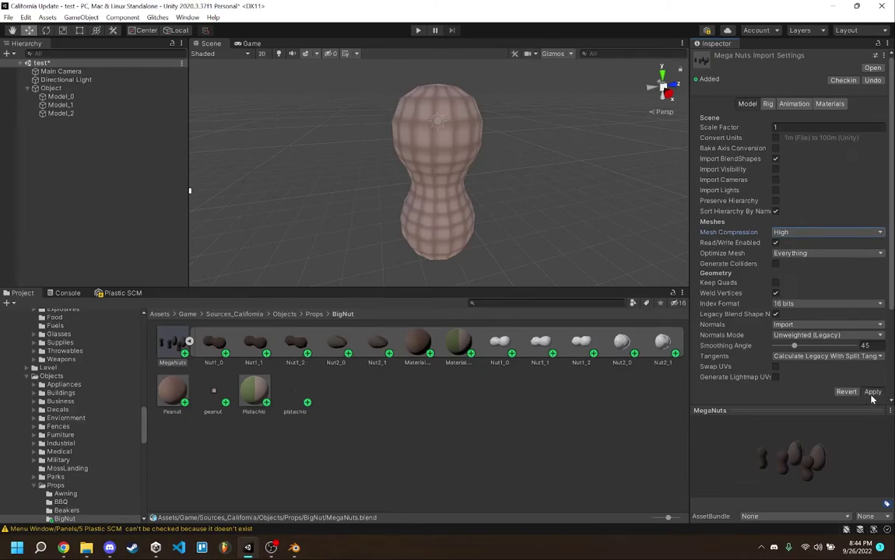
{"action": "left_click", "coordinate": [872, 393]}
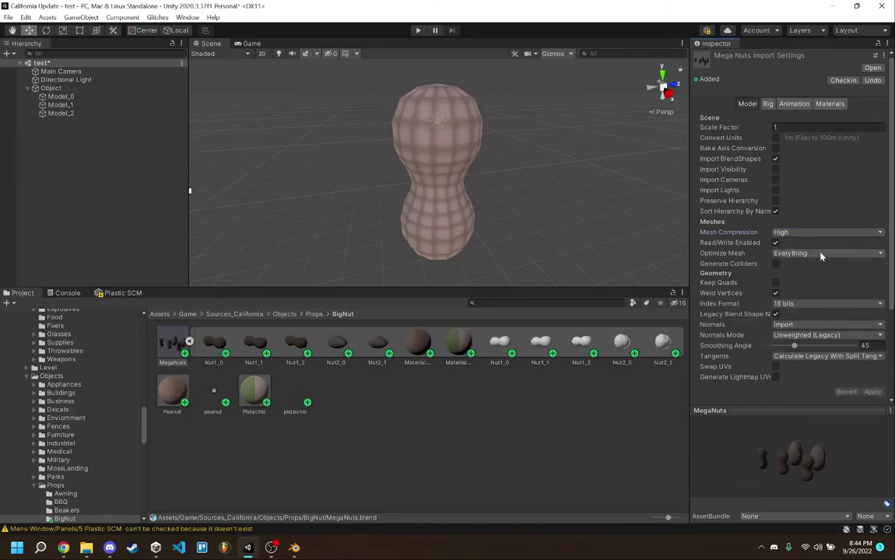
Set the MegaNuts model's Normals to Calculate, apply the change and inspect the shading of the nuts.
{"action": "left_click", "coordinate": [790, 325]}
{"action": "left_click", "coordinate": [790, 354]}
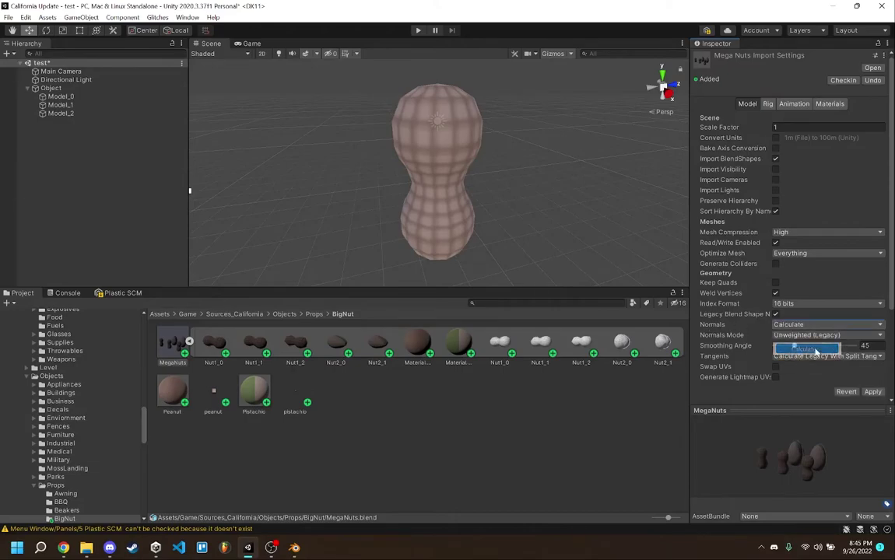
{"action": "left_click", "coordinate": [872, 392]}
{"action": "left_click_drag", "start_coordinate": [769, 463], "coordinate": [674, 390]}
{"action": "left_click_drag", "start_coordinate": [469, 211], "coordinate": [475, 172], "text": "alt"}
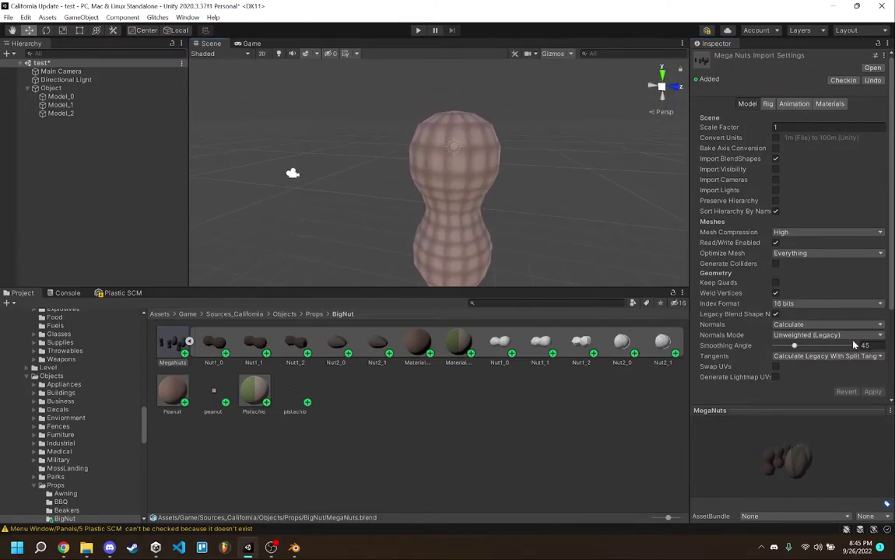
{"action": "left_click", "coordinate": [784, 325]}
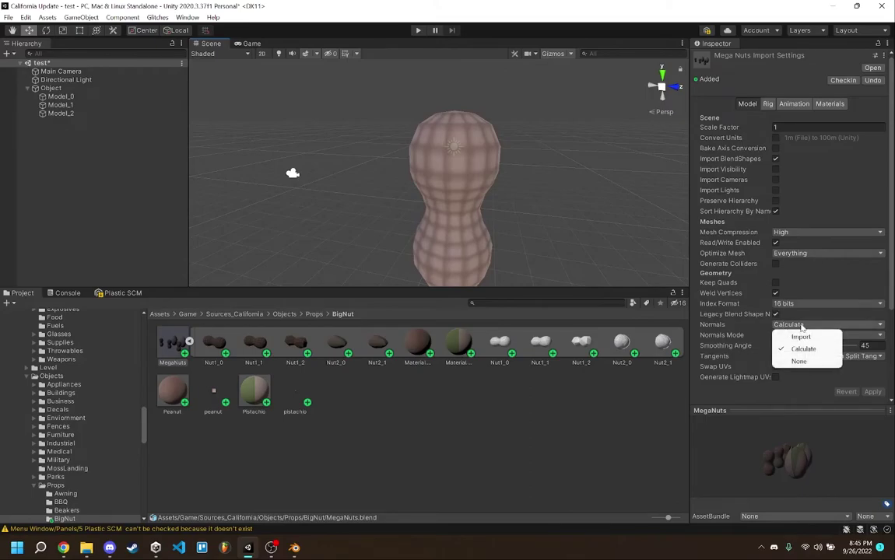
{"action": "left_click", "coordinate": [821, 323]}
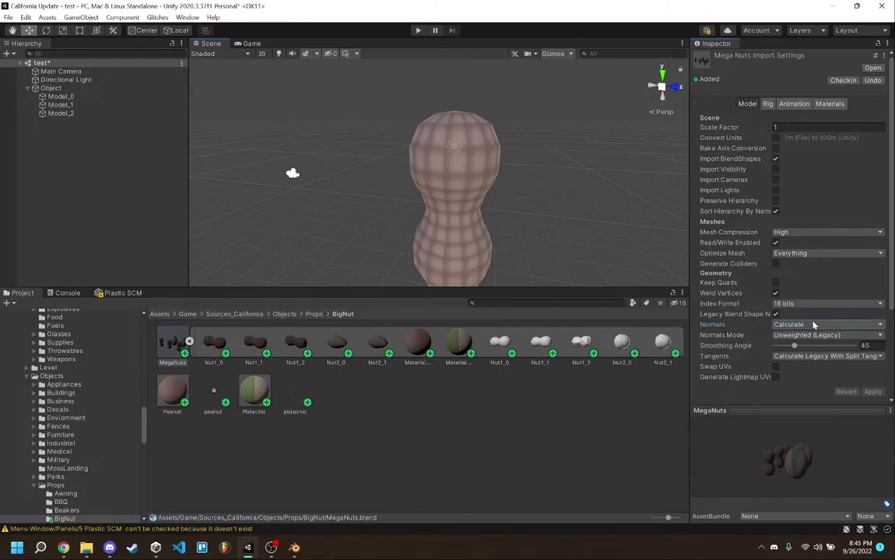
{"action": "left_click", "coordinate": [821, 324]}
{"action": "left_click", "coordinate": [787, 334]}
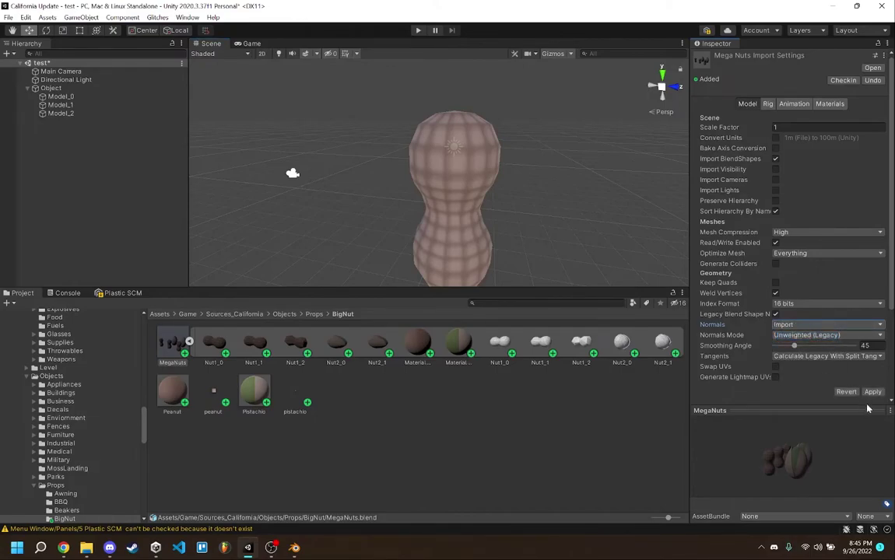
{"action": "left_click", "coordinate": [855, 324]}
{"action": "left_click", "coordinate": [868, 349]}
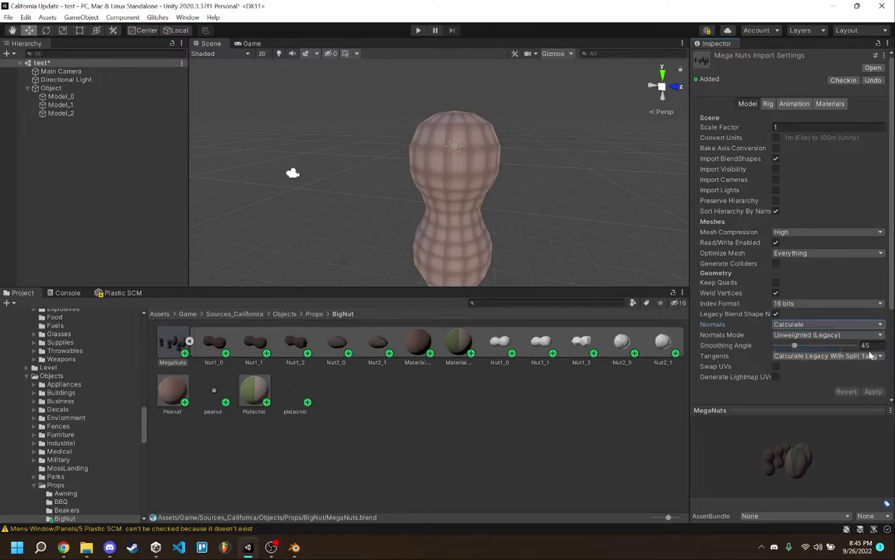
Set the MegaNuts model's Smoothing Angle to 90 and apply the import settings.
{"action": "left_click", "coordinate": [873, 346]}
{"action": "type", "text": "90"}
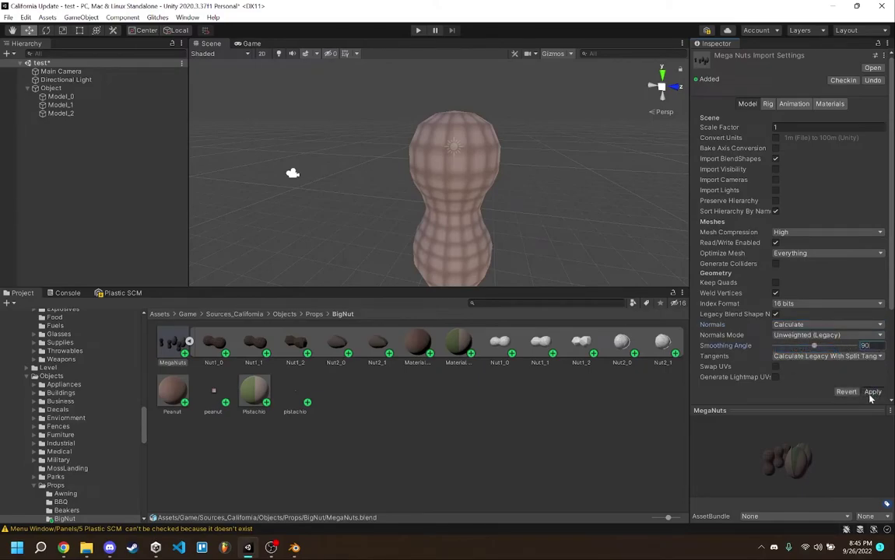
{"action": "left_click", "coordinate": [870, 395]}
{"action": "left_click", "coordinate": [443, 466]}
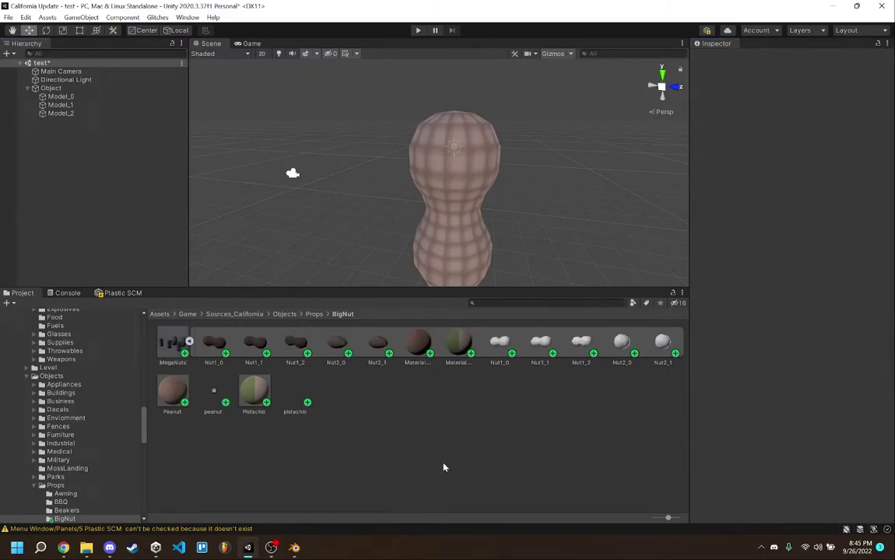
{"action": "left_click", "coordinate": [171, 346]}
{"action": "left_click", "coordinate": [144, 214]}
{"action": "right_click", "coordinate": [144, 214]}
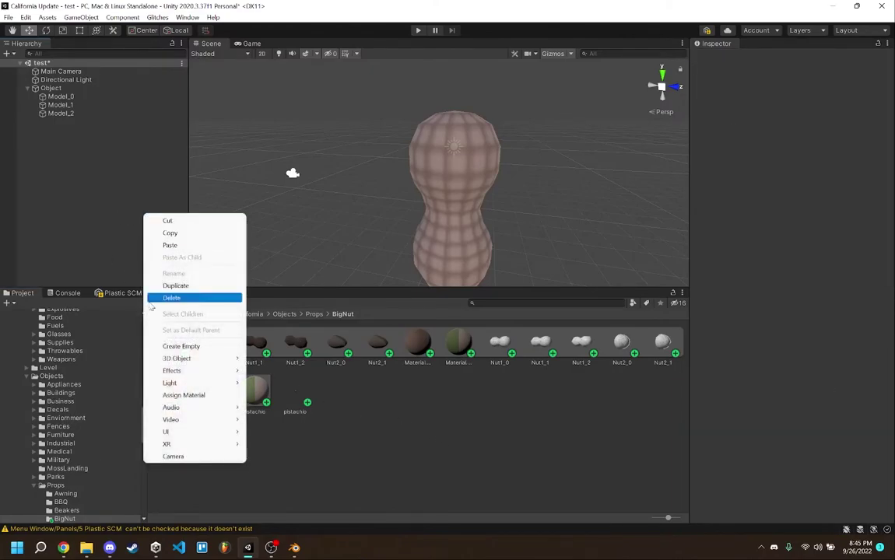
{"action": "left_click", "coordinate": [103, 221]}
Try a Smoothing Angle of 45 in the MegaNuts import settings.
{"action": "left_click", "coordinate": [169, 347]}
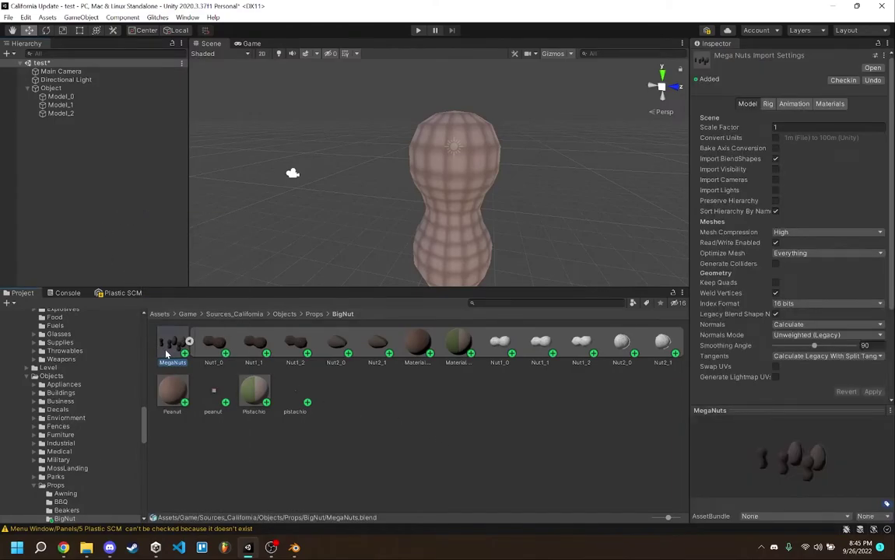
{"action": "left_click", "coordinate": [863, 345]}
{"action": "type", "text": "45"}
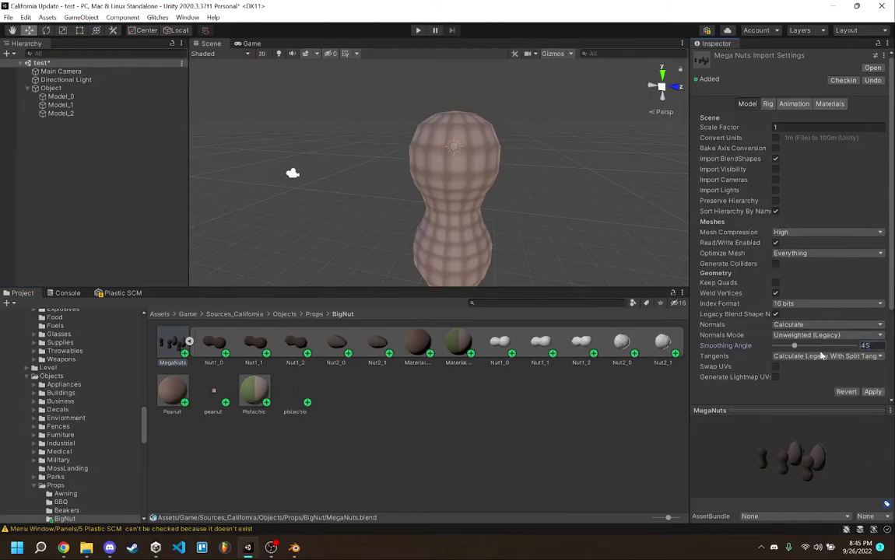
{"action": "left_click", "coordinate": [210, 438]}
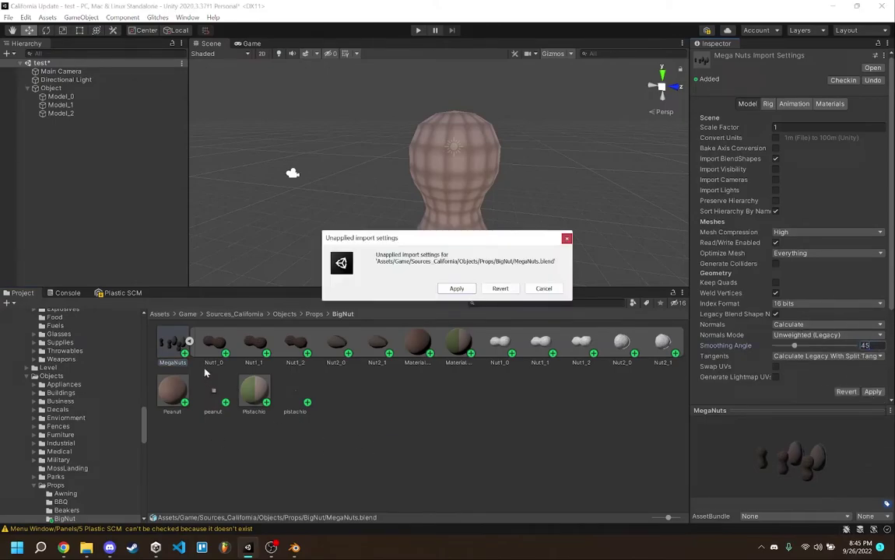
{"action": "left_click", "coordinate": [465, 290]}
Place the MegaNuts model in the scene to inspect the pistachio's shading, and delete that instance.
{"action": "left_click_drag", "start_coordinate": [168, 336], "coordinate": [91, 233]}
{"action": "right_click_drag", "start_coordinate": [389, 171], "coordinate": [361, 195]}
{"action": "left_click", "coordinate": [527, 135]}
{"action": "right_click_drag", "start_coordinate": [527, 136], "coordinate": [404, 151]}
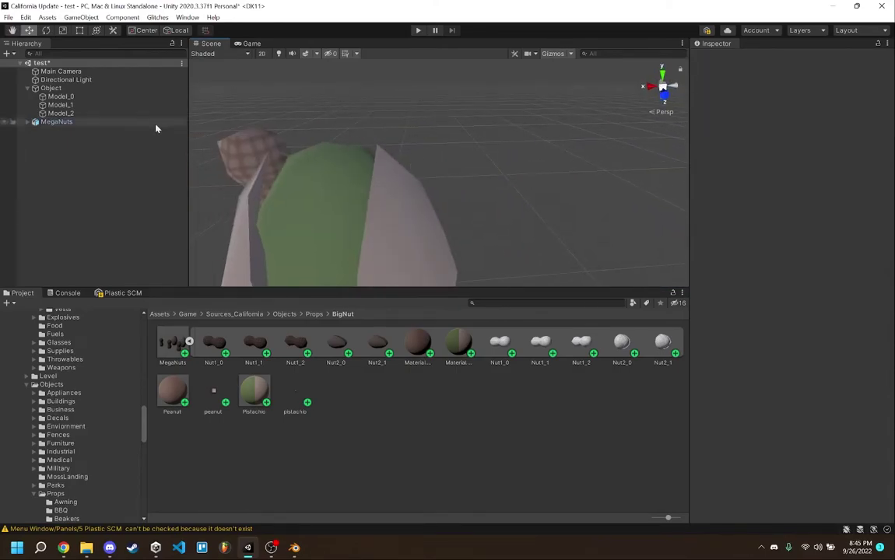
{"action": "left_click", "coordinate": [54, 122]}
{"action": "key", "text": "Delete"}
Set the MegaNuts model's Normals back to Import and apply the change.
{"action": "left_click", "coordinate": [172, 342]}
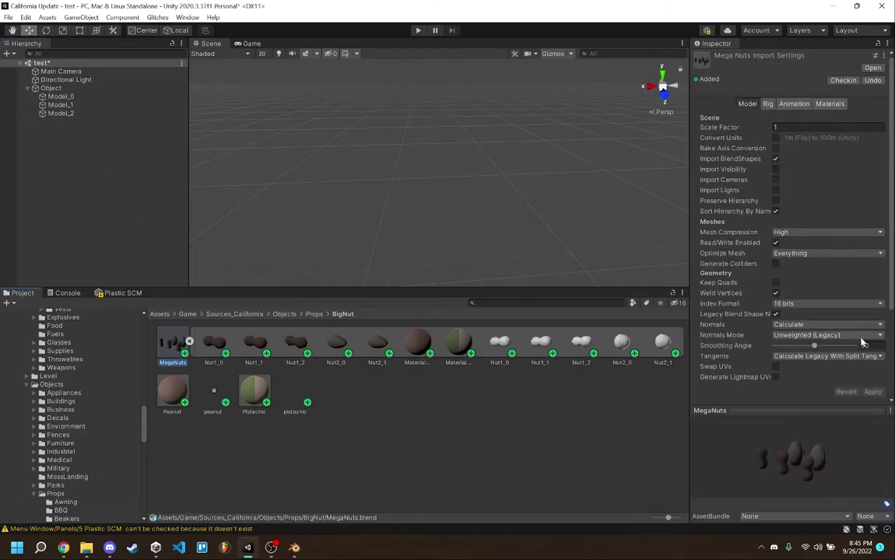
{"action": "left_click", "coordinate": [824, 324]}
{"action": "left_click", "coordinate": [790, 336]}
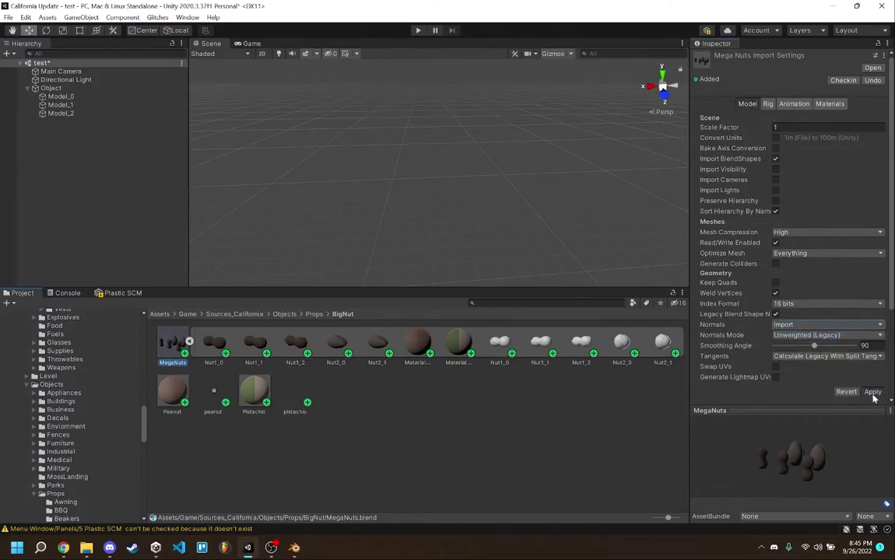
{"action": "left_click", "coordinate": [873, 392]}
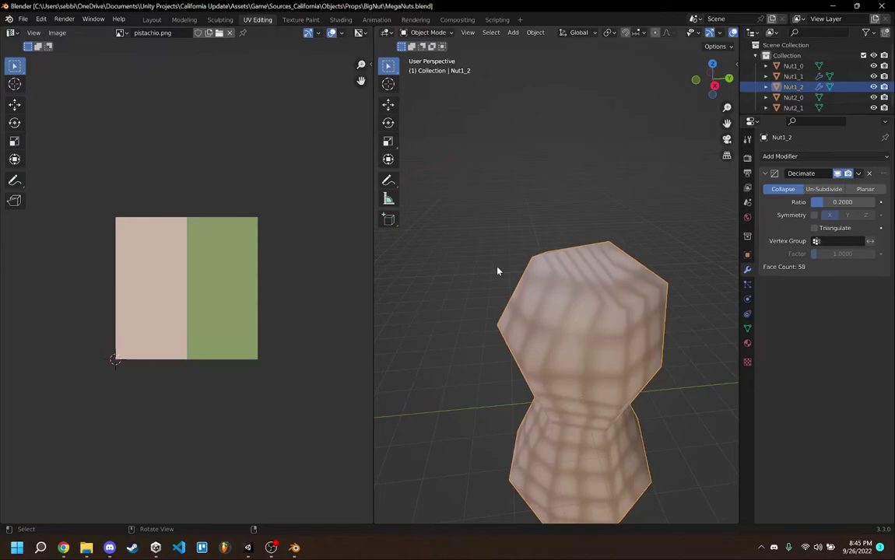
Switch to Blender and examine the edges and faces of the Nut2_0 pistachio in Edit Mode.
{"action": "key", "text": "shift+grave"}
{"action": "key", "text": "s"}
{"action": "left_click", "coordinate": [462, 288]}
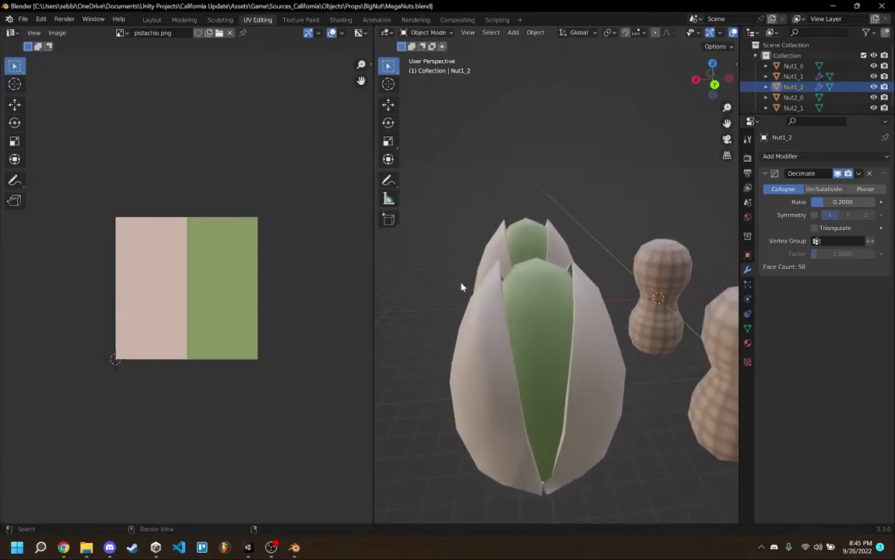
{"action": "left_click", "coordinate": [545, 226]}
{"action": "key", "text": "Tab"}
{"action": "key", "text": "shift+grave"}
{"action": "key", "text": "w"}
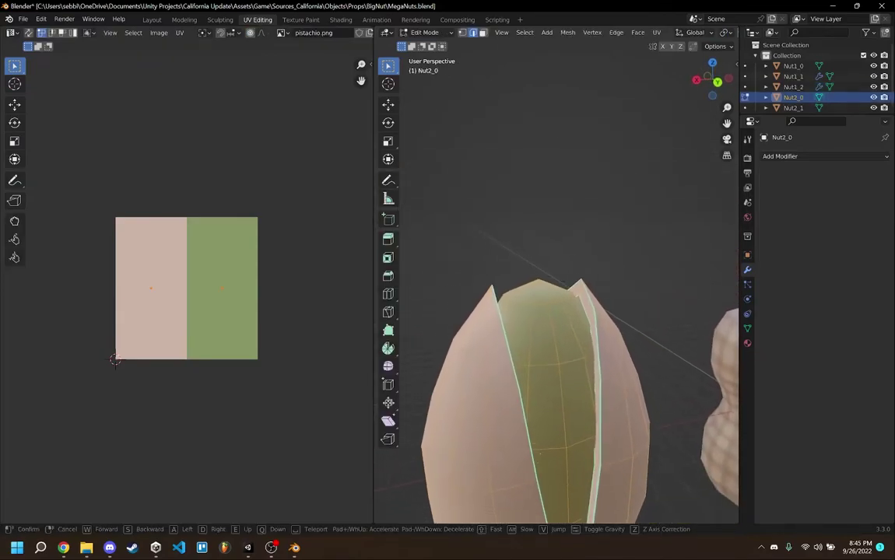
{"action": "left_click", "coordinate": [569, 216]}
{"action": "left_click", "coordinate": [569, 216]}
{"action": "key", "text": "shift+grave"}
{"action": "key", "text": "d"}
{"action": "left_click", "coordinate": [567, 304]}
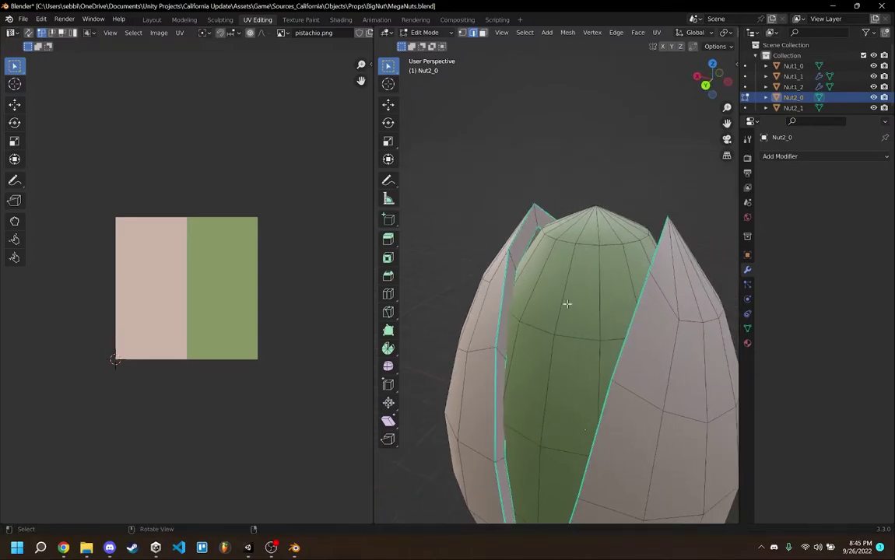
Return the Nut2_0 pistachio to Object Mode and close Blender to go back to Unity.
{"action": "key", "text": "Tab"}
{"action": "key", "text": "Tab"}
{"action": "key", "text": "Tab"}
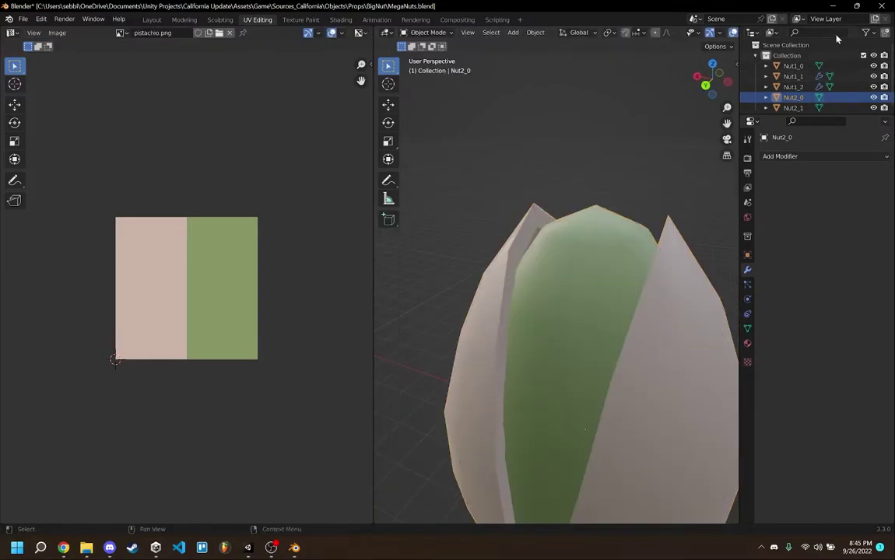
{"action": "left_click", "coordinate": [881, 6]}
{"action": "left_click", "coordinate": [467, 294]}
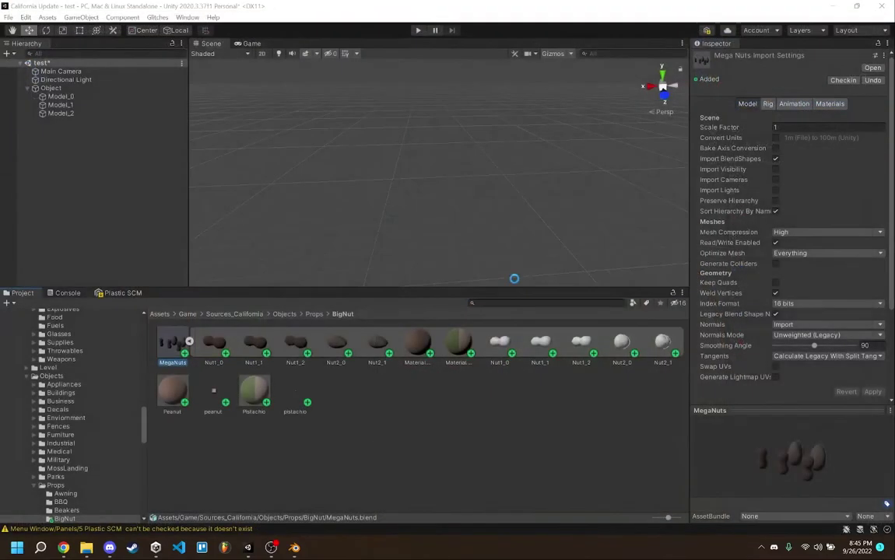
Remap MegaNuts' Material.001 to Peanut and Material.002 to Pistachio, and apply the material settings.
{"action": "left_click", "coordinate": [422, 400]}
{"action": "left_click", "coordinate": [184, 347]}
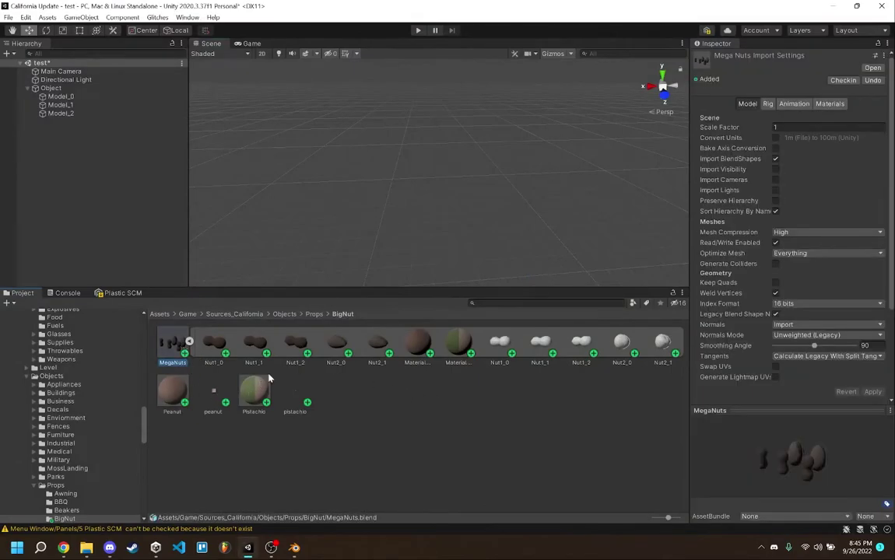
{"action": "left_click", "coordinate": [768, 105]}
{"action": "left_click", "coordinate": [794, 106]}
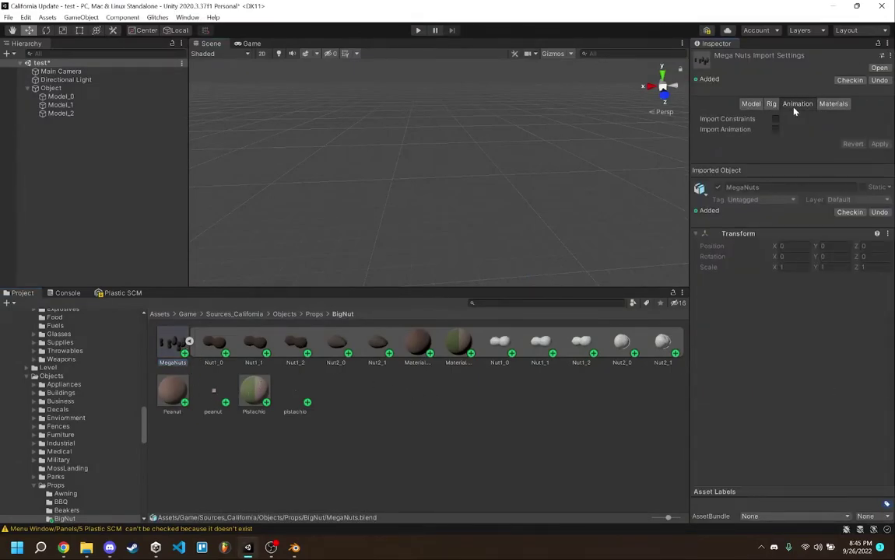
{"action": "left_click", "coordinate": [829, 109]}
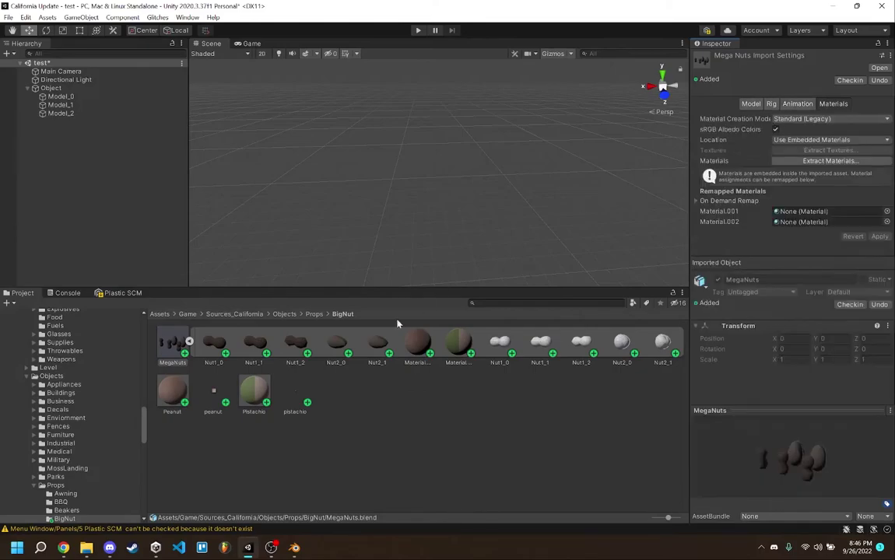
{"action": "left_click_drag", "start_coordinate": [253, 393], "coordinate": [805, 222]}
{"action": "left_click_drag", "start_coordinate": [176, 409], "coordinate": [785, 212]}
{"action": "left_click", "coordinate": [879, 237]}
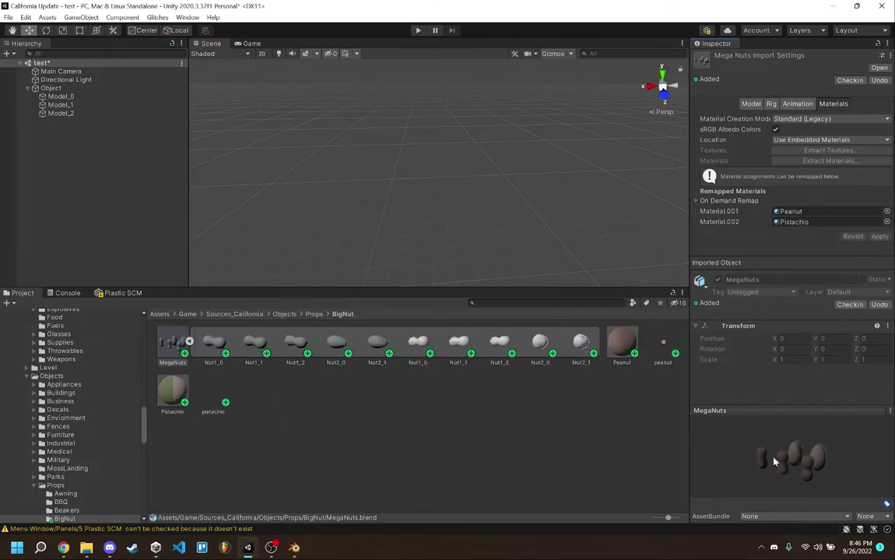
Assign the Nut1_2 mesh to the Mesh Collider of the parent Object and inspect how it fits the peanut.
{"action": "right_click_drag", "start_coordinate": [526, 208], "coordinate": [127, 165]}
{"action": "left_click", "coordinate": [40, 91]}
{"action": "right_click_drag", "start_coordinate": [426, 162], "coordinate": [300, 120]}
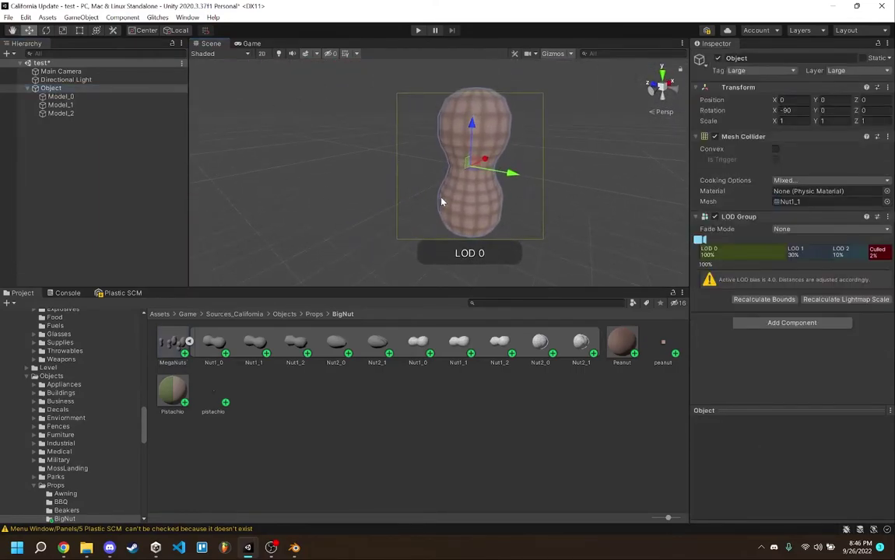
{"action": "right_click_drag", "start_coordinate": [441, 197], "coordinate": [455, 175]}
{"action": "right_click_drag", "start_coordinate": [576, 155], "coordinate": [476, 152]}
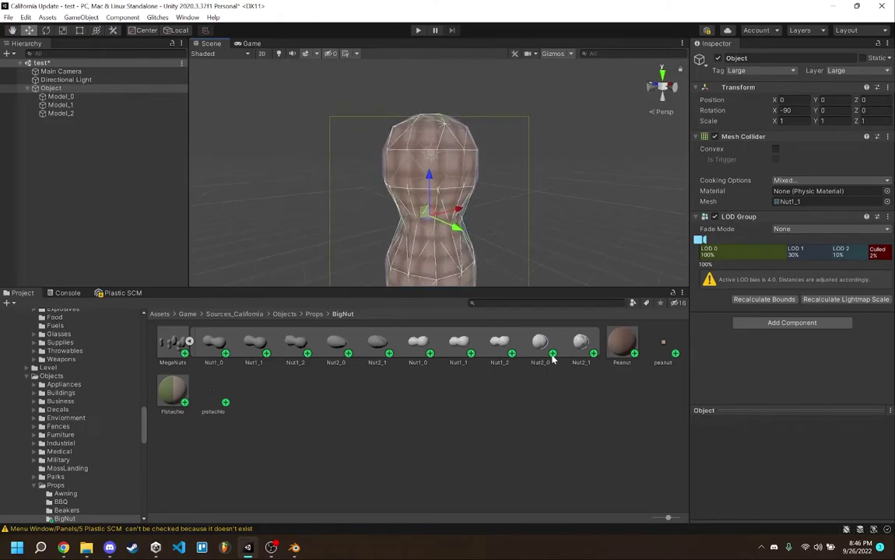
{"action": "left_click_drag", "start_coordinate": [543, 350], "coordinate": [792, 204]}
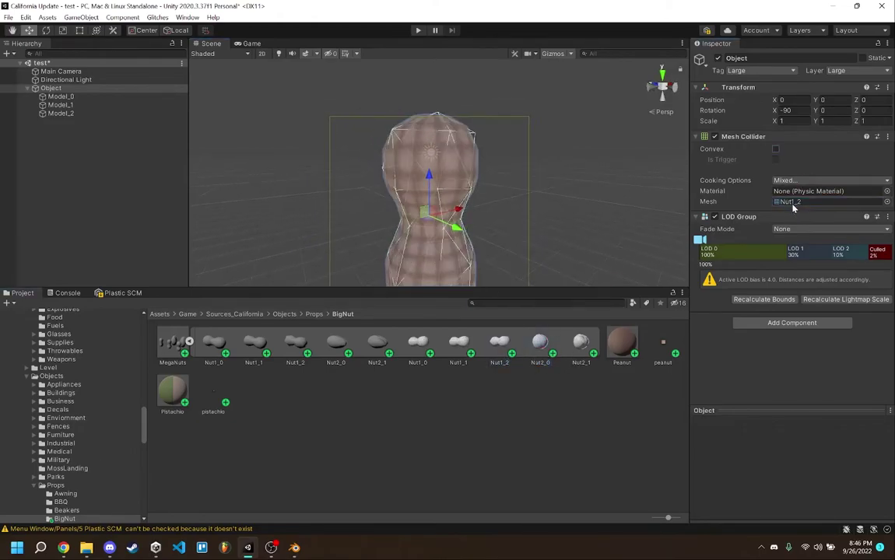
{"action": "left_click_drag", "start_coordinate": [568, 153], "coordinate": [497, 162], "text": "alt"}
{"action": "mouse_move", "coordinate": [475, 214]}
{"action": "left_mouse_down", "text": "alt"}
{"action": "mouse_move", "coordinate": [511, 207]}
{"action": "mouse_move", "coordinate": [461, 209]}
{"action": "left_mouse_up", "text": "alt"}
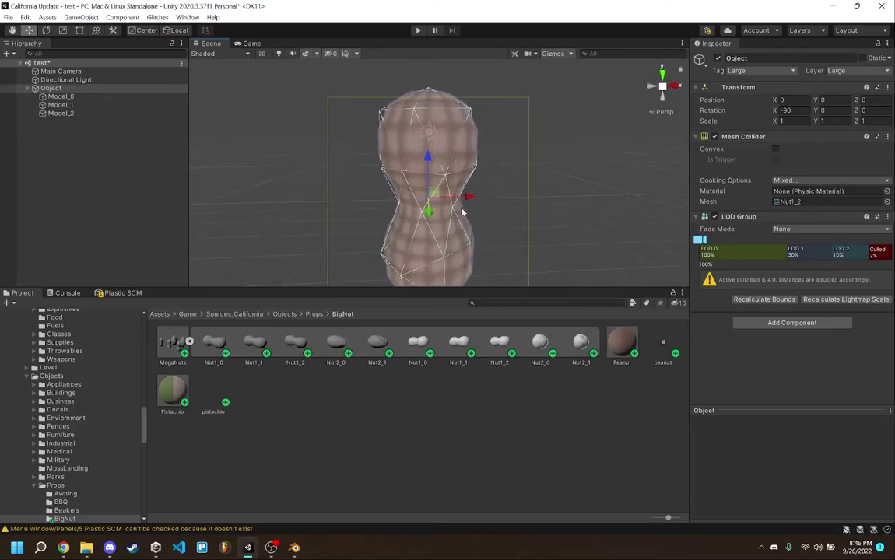
{"action": "right_click_drag", "start_coordinate": [463, 212], "coordinate": [513, 173]}
Set the Mesh Collider's physic material to Tile_Static.
{"action": "left_click", "coordinate": [886, 191]}
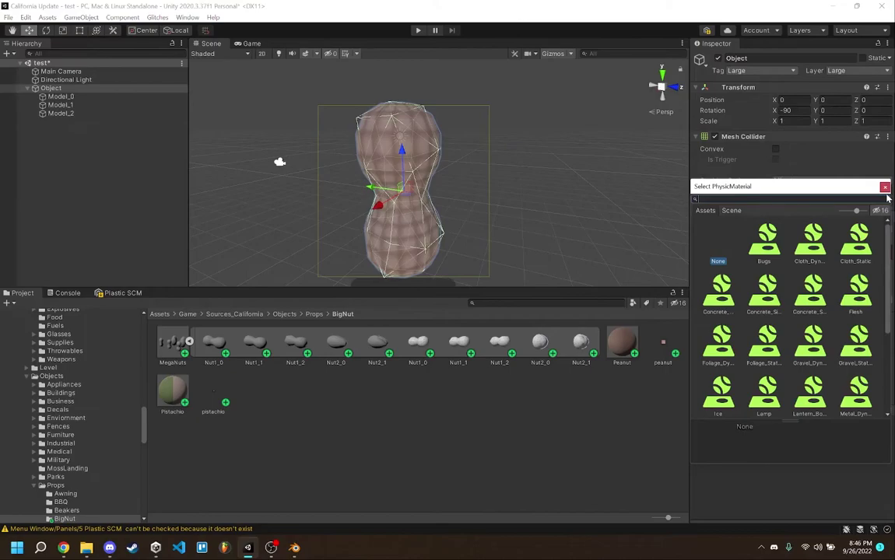
{"action": "type", "text": "tile"}
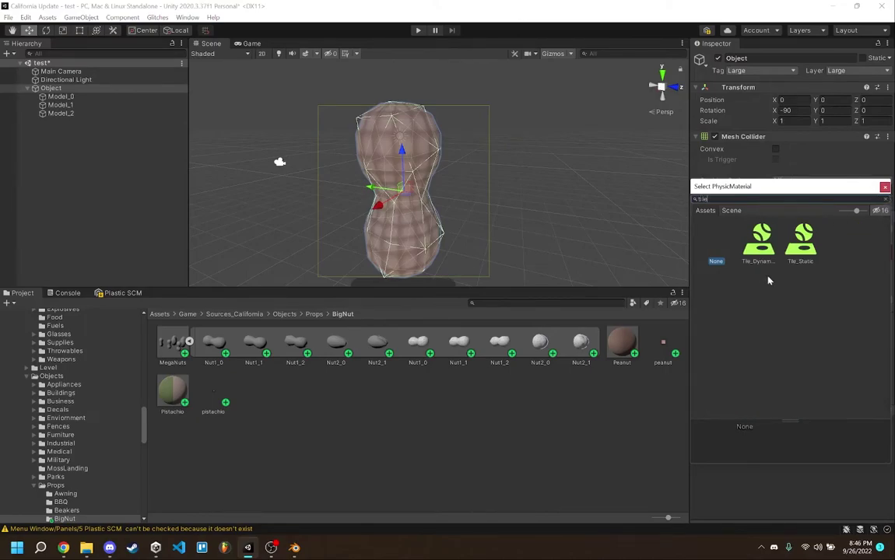
{"action": "left_click", "coordinate": [795, 246]}
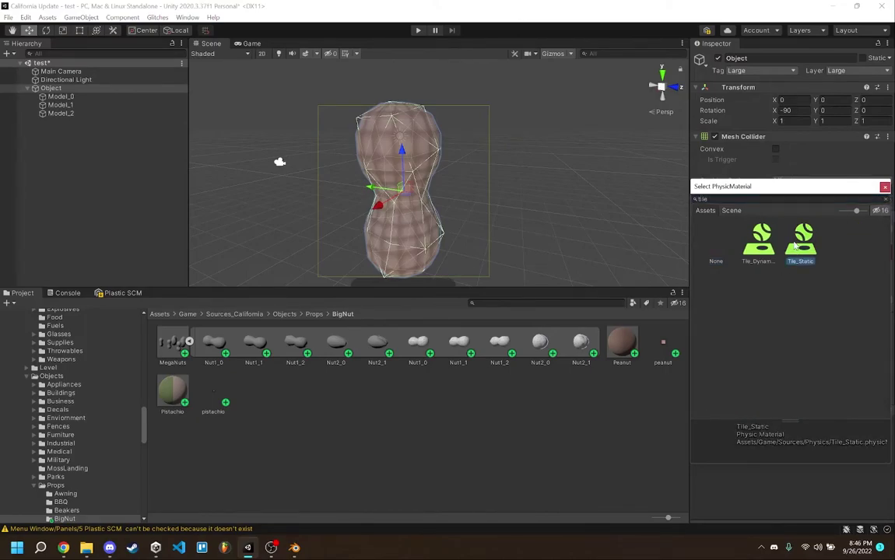
{"action": "double_click", "coordinate": [795, 246]}
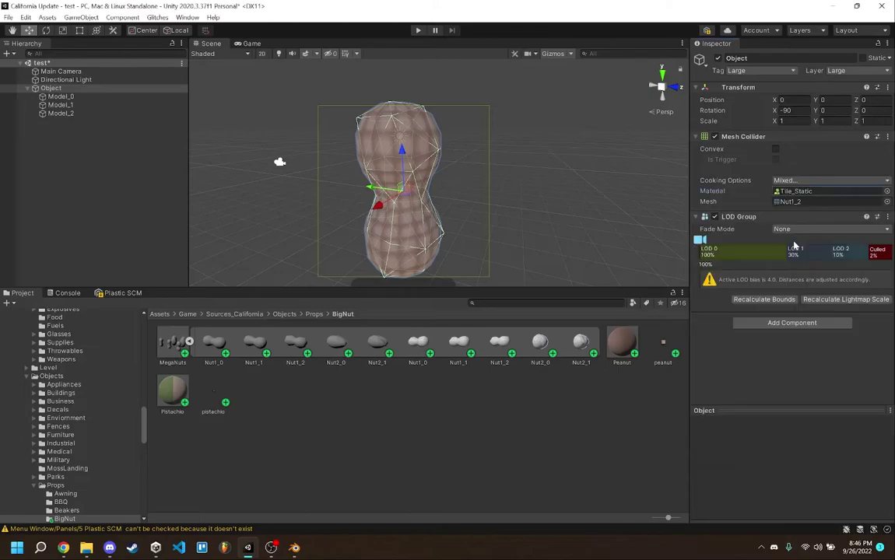
Check the Mesh Collider's shape with Convex switched on and back off, and review its Cooking Options.
{"action": "left_click", "coordinate": [777, 151]}
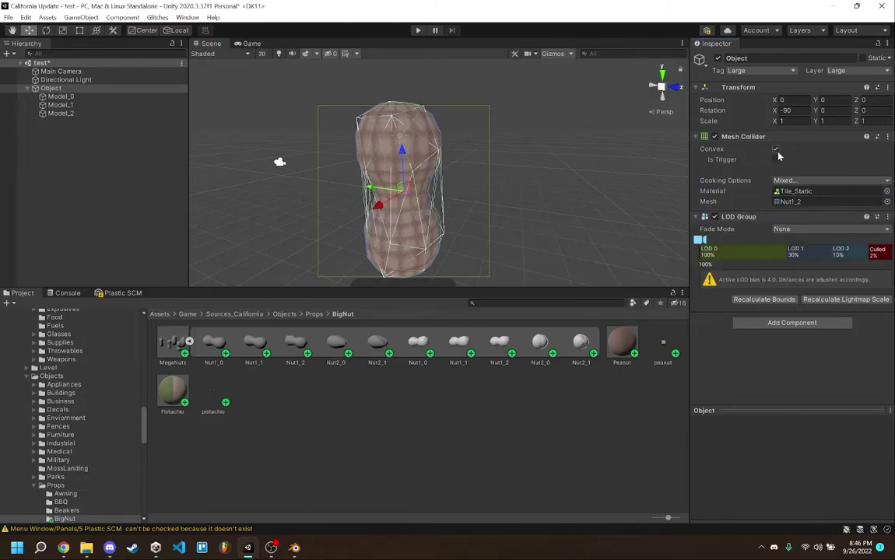
{"action": "left_click", "coordinate": [776, 150]}
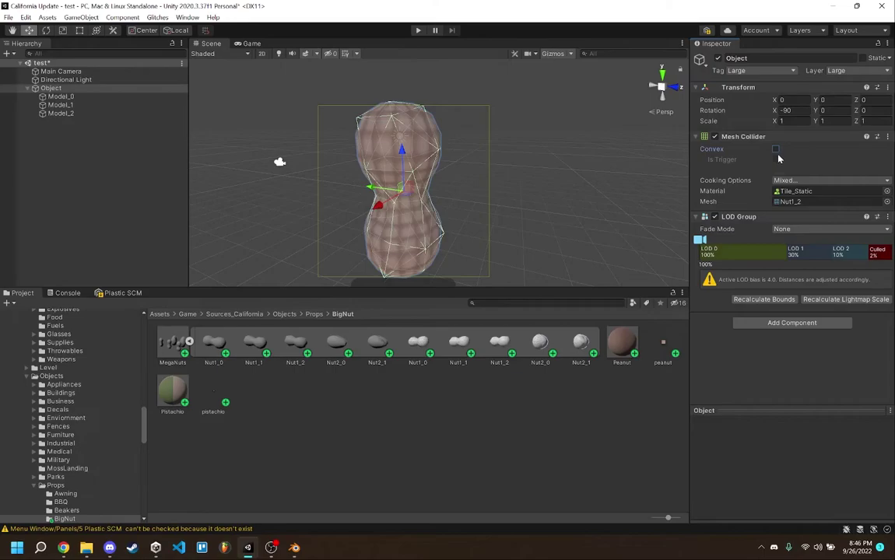
{"action": "left_click_drag", "start_coordinate": [663, 180], "coordinate": [478, 263], "text": "alt"}
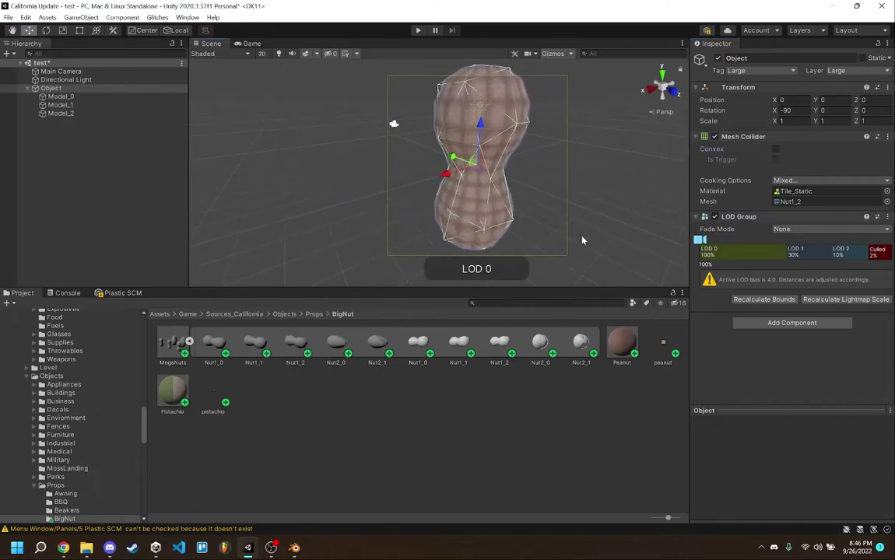
{"action": "left_click", "coordinate": [778, 180]}
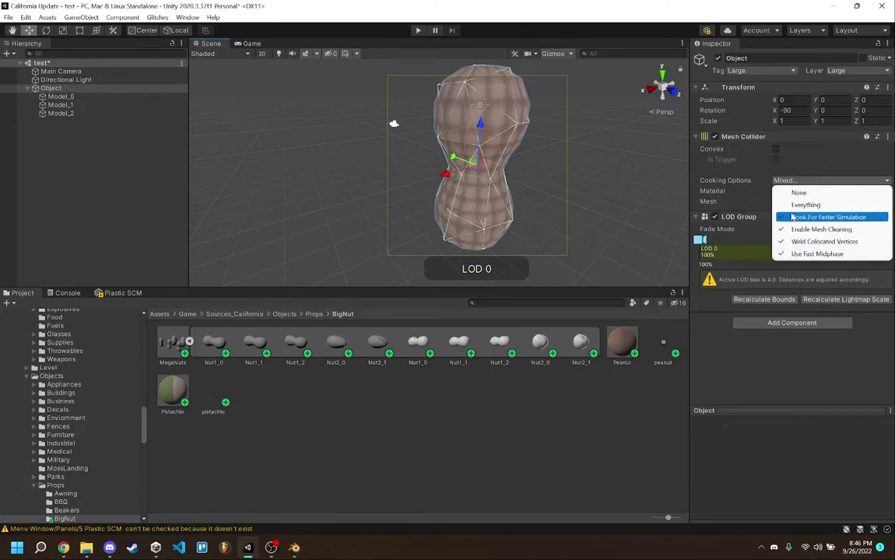
{"action": "left_click", "coordinate": [779, 380]}
Recalculate the LOD Group's bounds, and set the LOD 1 threshold to 45% while previewing the peanut at distance.
{"action": "right_click_drag", "start_coordinate": [347, 177], "coordinate": [370, 124]}
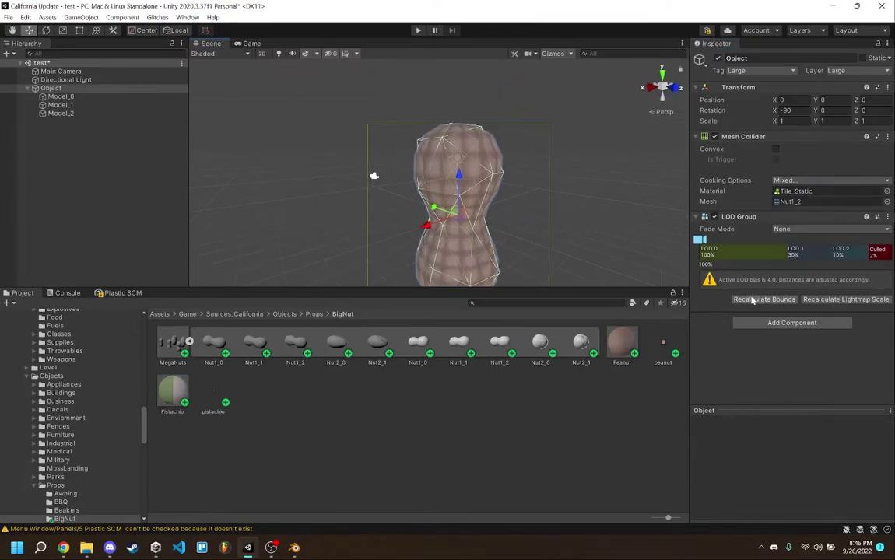
{"action": "left_click", "coordinate": [717, 253]}
{"action": "left_click", "coordinate": [747, 300]}
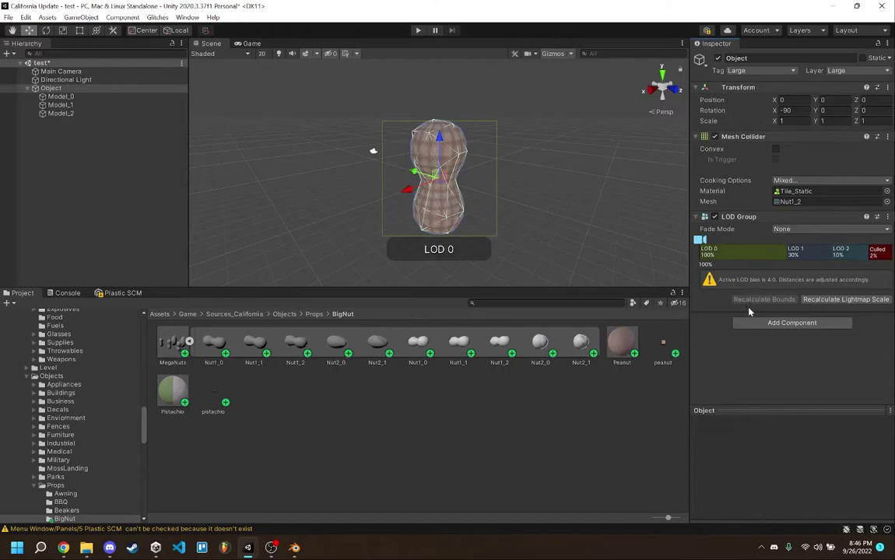
{"action": "mouse_move", "coordinate": [703, 247]}
{"action": "left_mouse_down"}
{"action": "mouse_move", "coordinate": [783, 260]}
{"action": "mouse_move", "coordinate": [743, 256]}
{"action": "mouse_move", "coordinate": [725, 241]}
{"action": "left_mouse_up"}
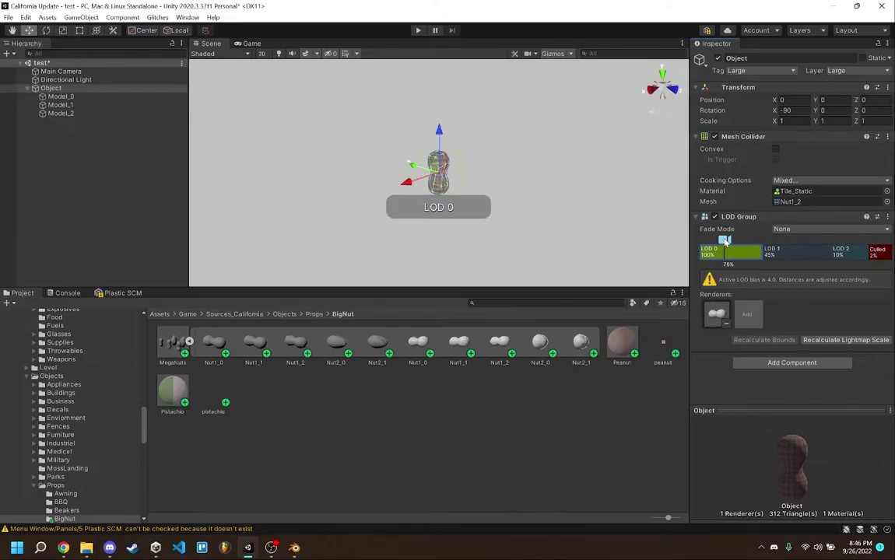
{"action": "mouse_move", "coordinate": [725, 241]}
{"action": "left_mouse_down"}
{"action": "mouse_move", "coordinate": [764, 247]}
{"action": "mouse_move", "coordinate": [715, 253]}
{"action": "mouse_move", "coordinate": [770, 247]}
{"action": "mouse_move", "coordinate": [699, 244]}
{"action": "left_mouse_up"}
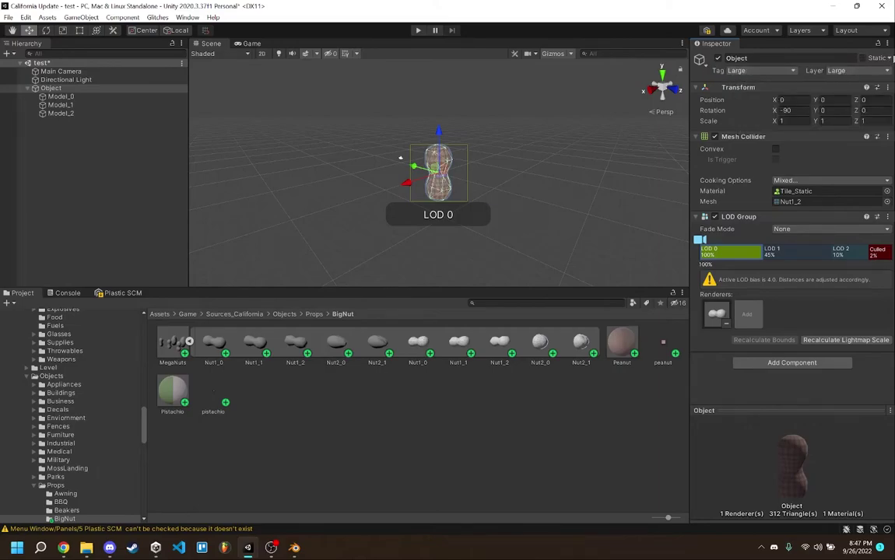
Review the parent Object's Static flag options and the details of the Nut1_0 mesh in the BigNut folder.
{"action": "left_click", "coordinate": [889, 59]}
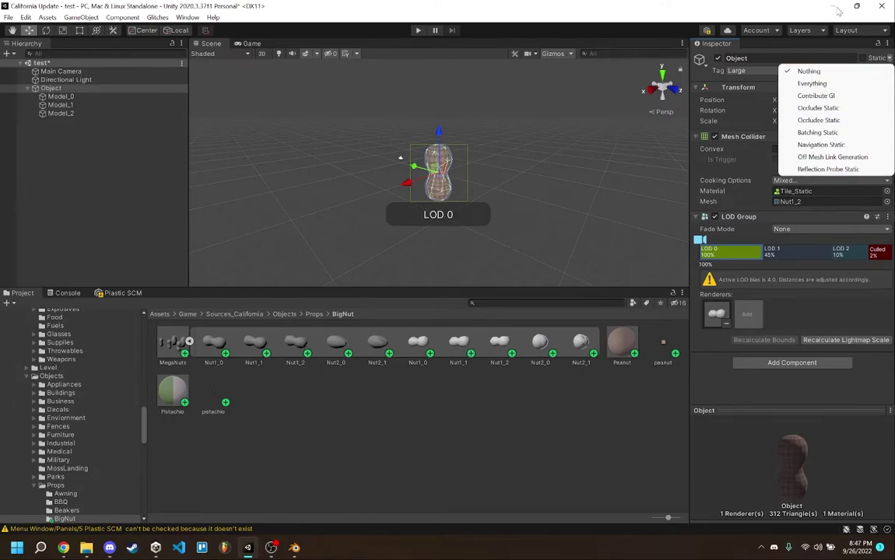
{"action": "left_click", "coordinate": [887, 62]}
{"action": "left_click", "coordinate": [425, 447]}
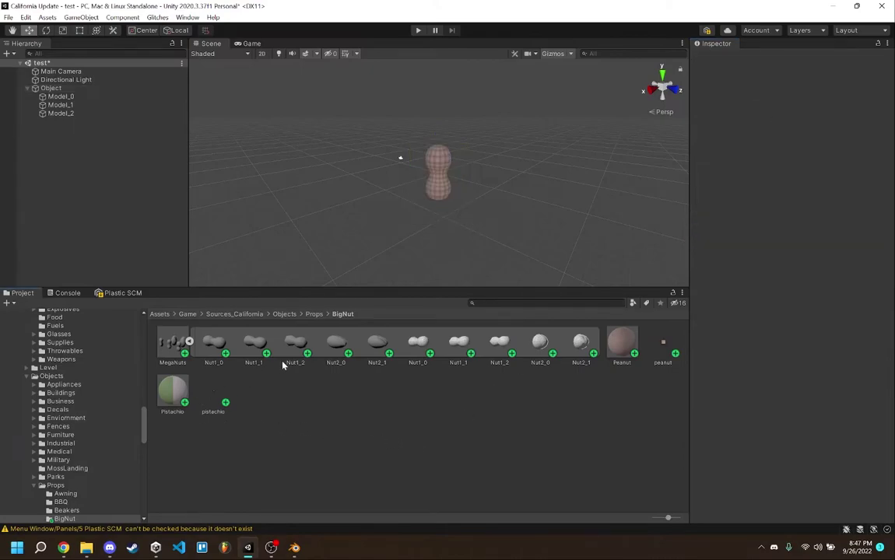
{"action": "left_click", "coordinate": [188, 342]}
{"action": "left_click", "coordinate": [188, 342]}
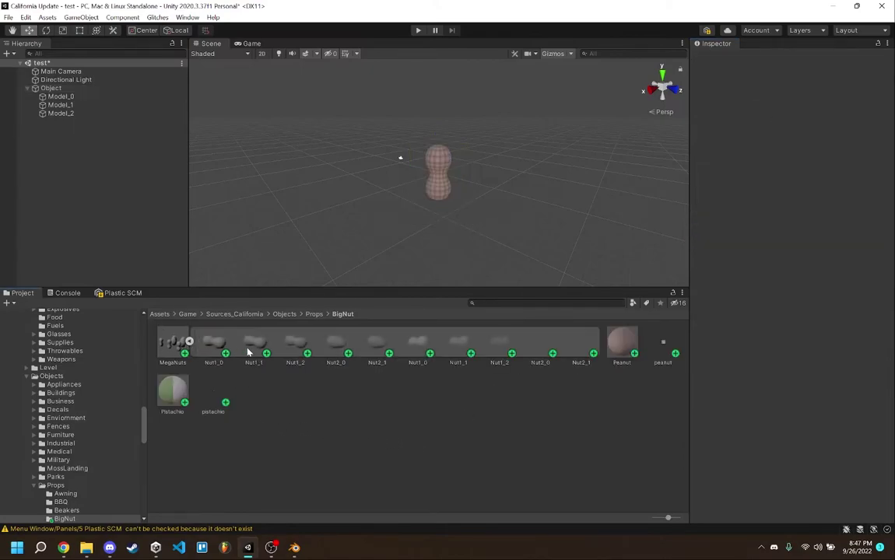
{"action": "left_click", "coordinate": [420, 347]}
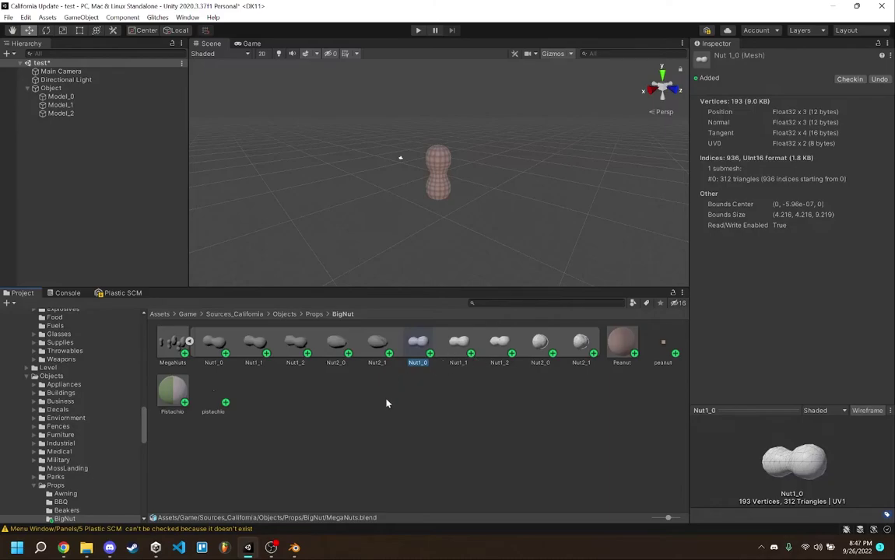
{"action": "left_click", "coordinate": [330, 404]}
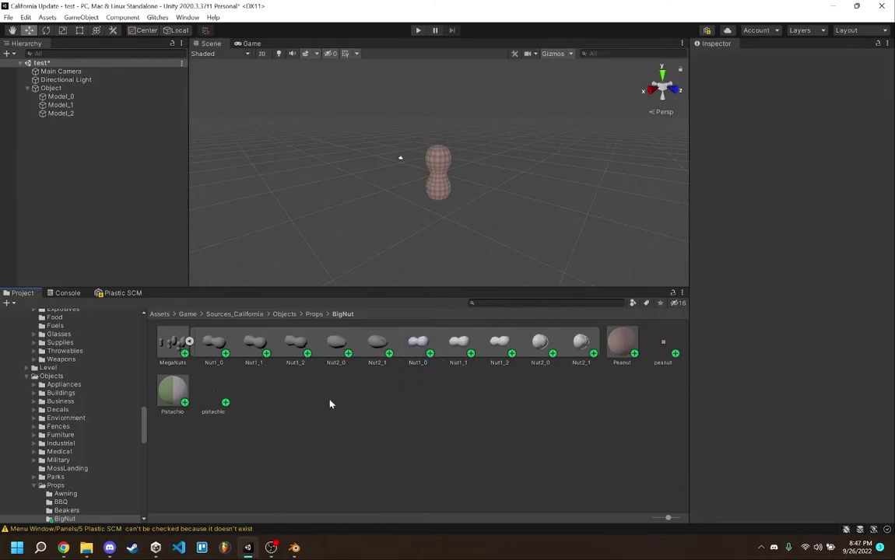
Create a folder named Large inside CoreMasterBundle/Objects and open it.
{"action": "left_click", "coordinate": [159, 315]}
{"action": "left_click", "coordinate": [558, 342]}
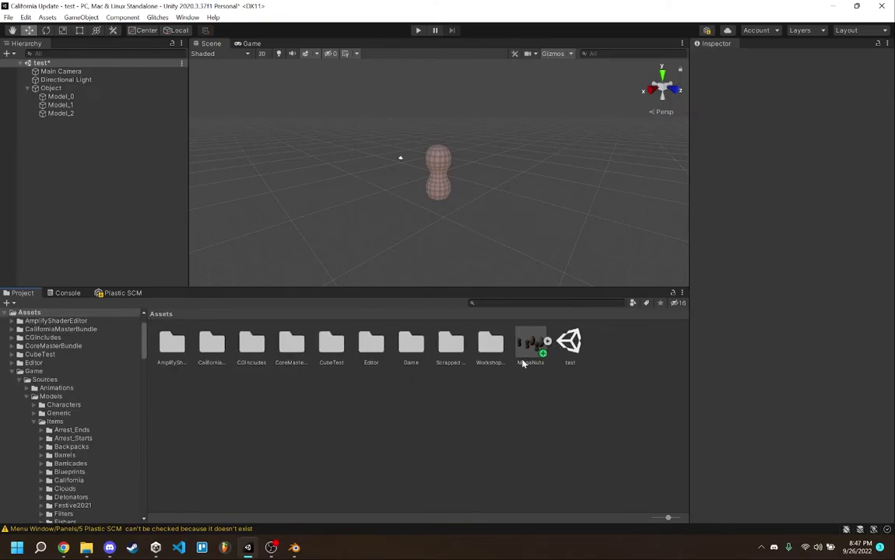
{"action": "double_click", "coordinate": [292, 344]}
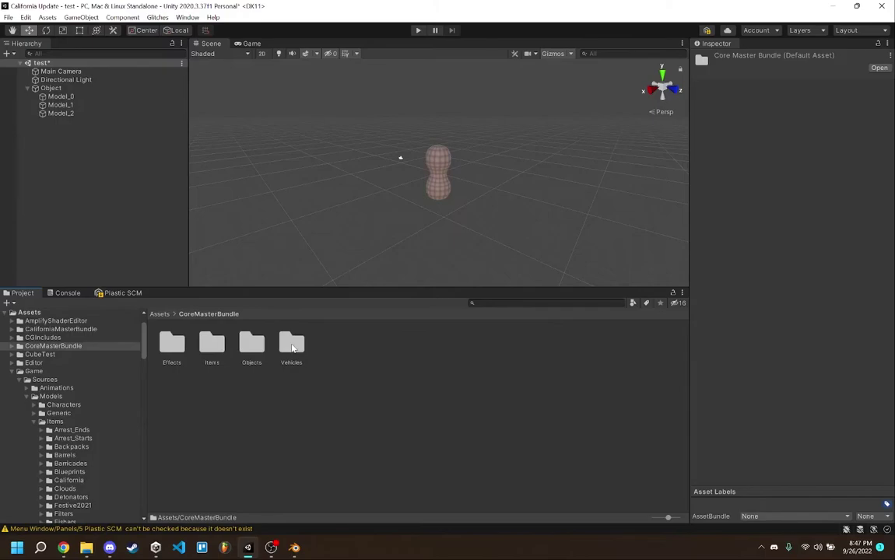
{"action": "double_click", "coordinate": [250, 345]}
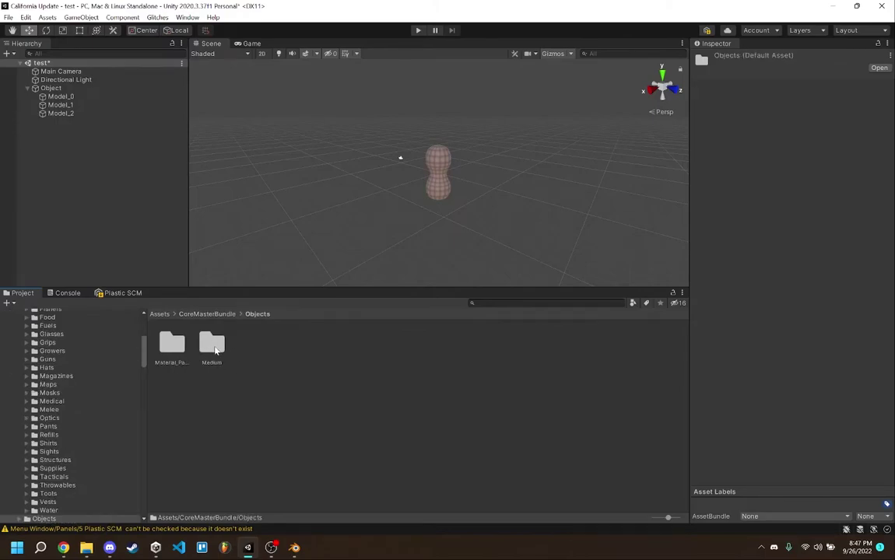
{"action": "right_click", "coordinate": [302, 357]}
{"action": "mouse_move", "coordinate": [445, 21]}
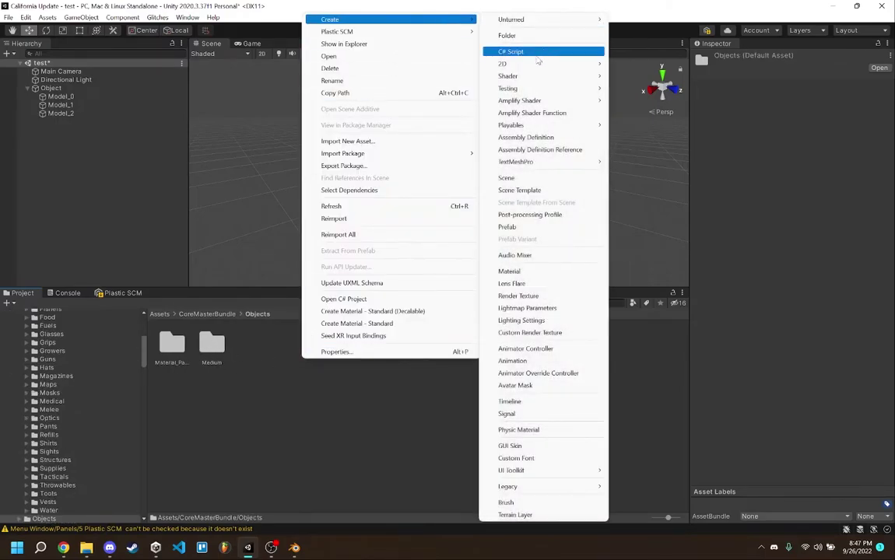
{"action": "left_click", "coordinate": [537, 53]}
{"action": "type", "text": "Large"}
{"action": "key", "text": "Return"}
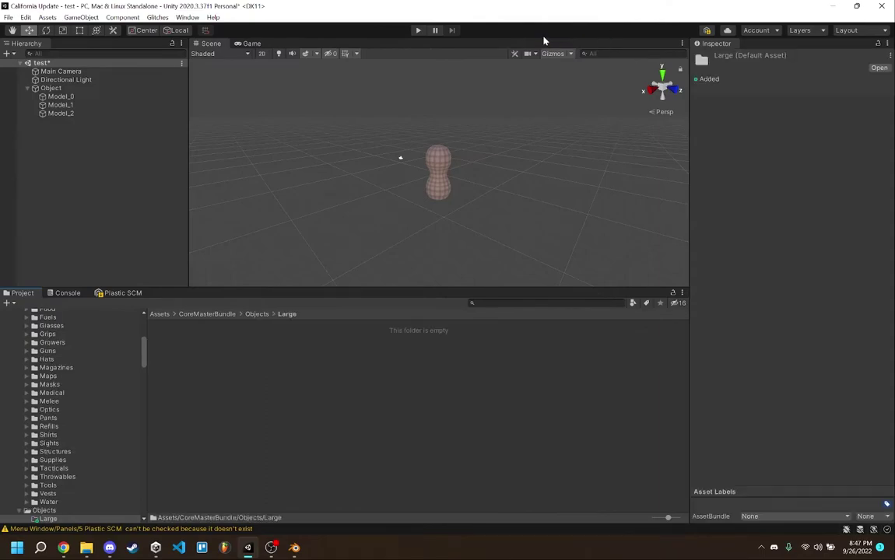
Delete the empty Large folder from CoreMasterBundle/Objects.
{"action": "right_click", "coordinate": [281, 429]}
{"action": "mouse_move", "coordinate": [420, 85]}
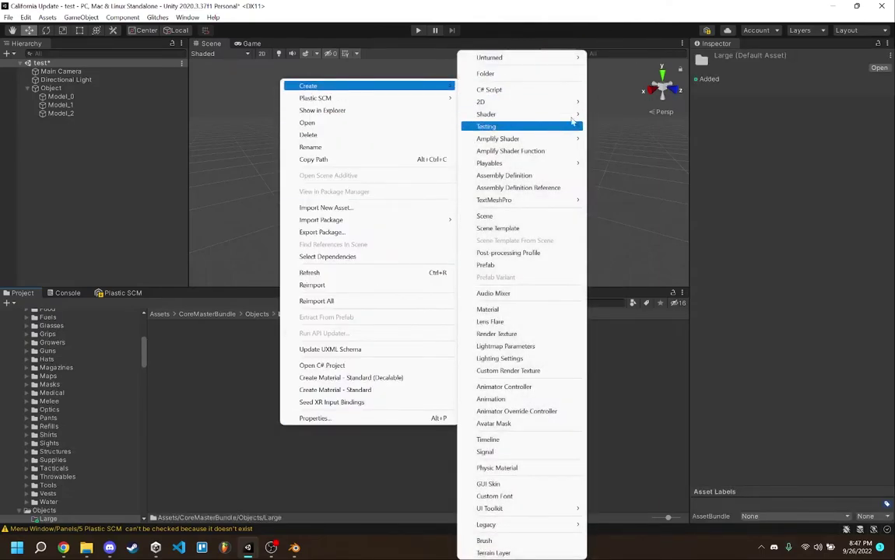
{"action": "left_click", "coordinate": [220, 448]}
{"action": "left_click", "coordinate": [260, 314]}
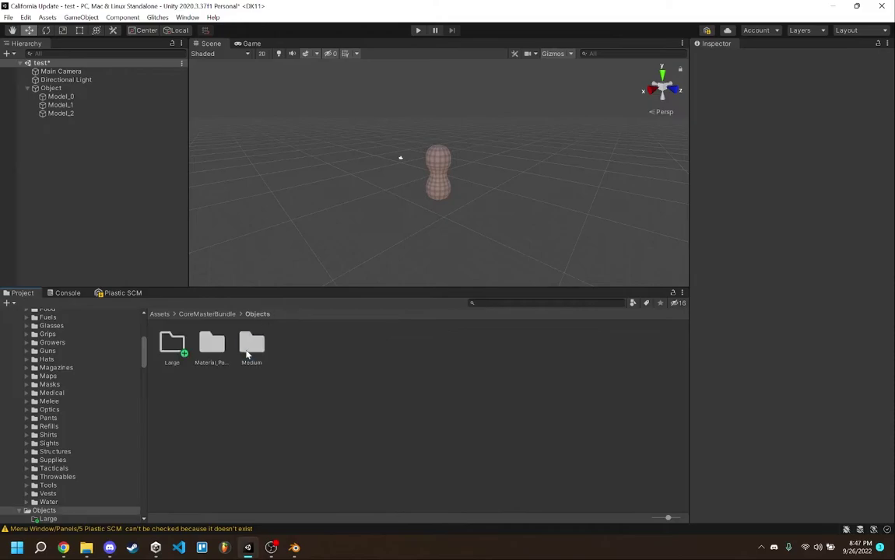
{"action": "left_click", "coordinate": [249, 352]}
{"action": "left_click", "coordinate": [169, 346]}
{"action": "key", "text": "Delete"}
{"action": "key", "text": "Return"}
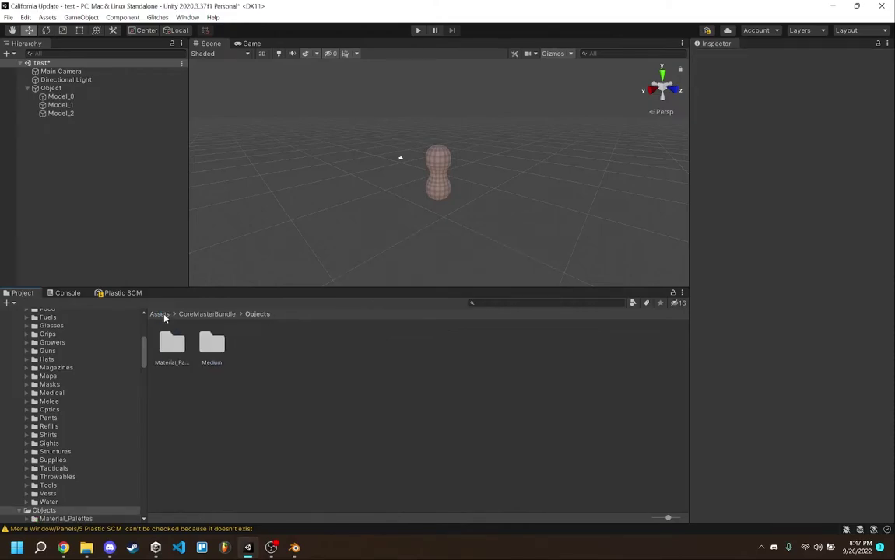
Create a folder named Nut directly in the project's Assets root.
{"action": "left_click", "coordinate": [160, 313]}
{"action": "right_click", "coordinate": [297, 436]}
{"action": "mouse_move", "coordinate": [350, 96]}
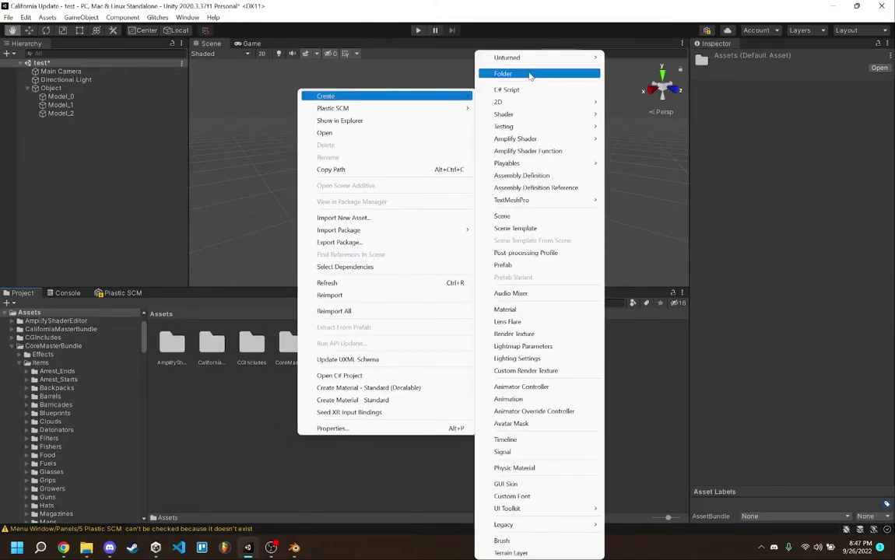
{"action": "left_click", "coordinate": [529, 75]}
{"action": "type", "text": "Nut"}
{"action": "key", "text": "Return"}
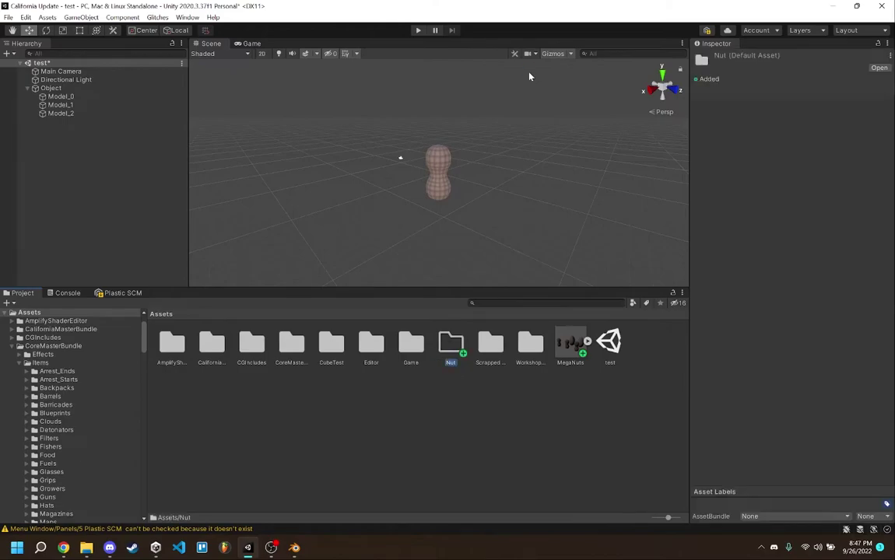
Create a folder named Objects inside the Nut folder.
{"action": "double_click", "coordinate": [451, 342]}
{"action": "right_click", "coordinate": [281, 384]}
{"action": "mouse_move", "coordinate": [366, 42]}
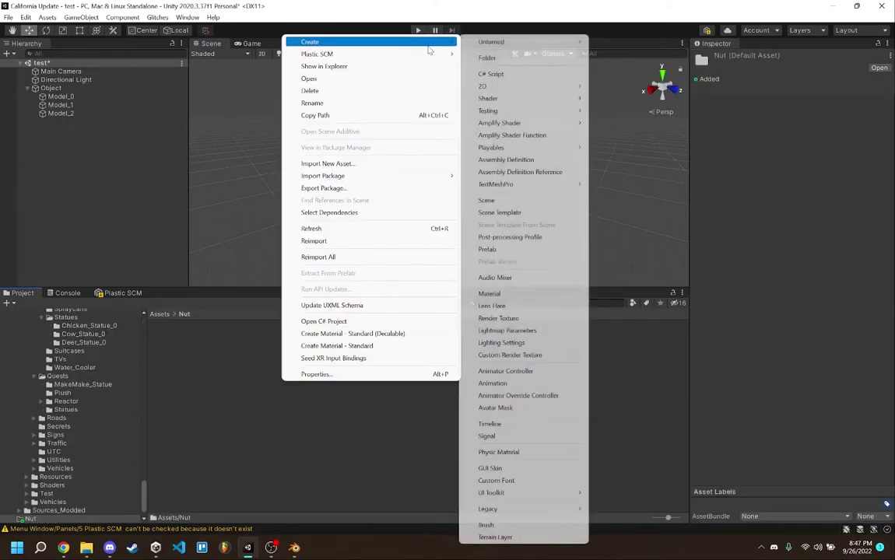
{"action": "left_click", "coordinate": [509, 60]}
{"action": "type", "text": "Obje"}
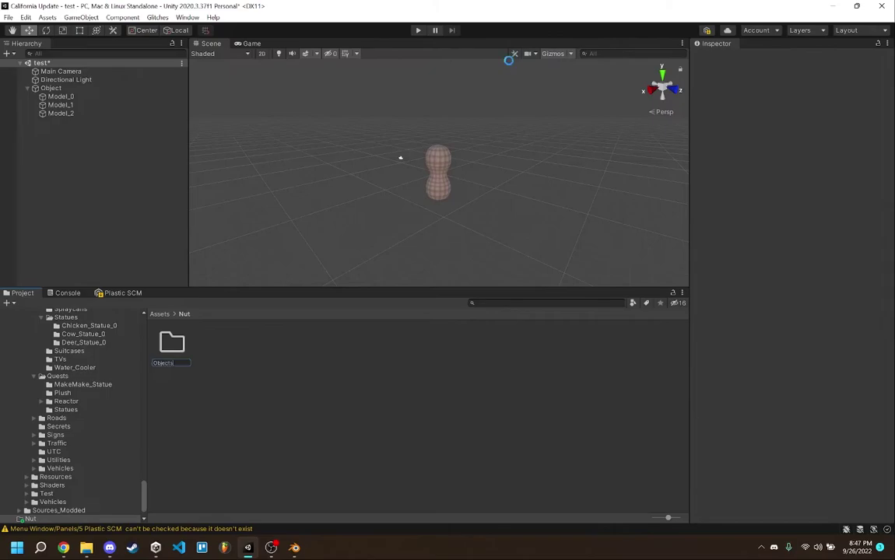
{"action": "type", "text": "cts"}
{"action": "key", "text": "Return"}
Create a folder named Large inside Nut/Objects and open it.
{"action": "double_click", "coordinate": [172, 342]}
{"action": "right_click", "coordinate": [244, 437]}
{"action": "mouse_move", "coordinate": [408, 97]}
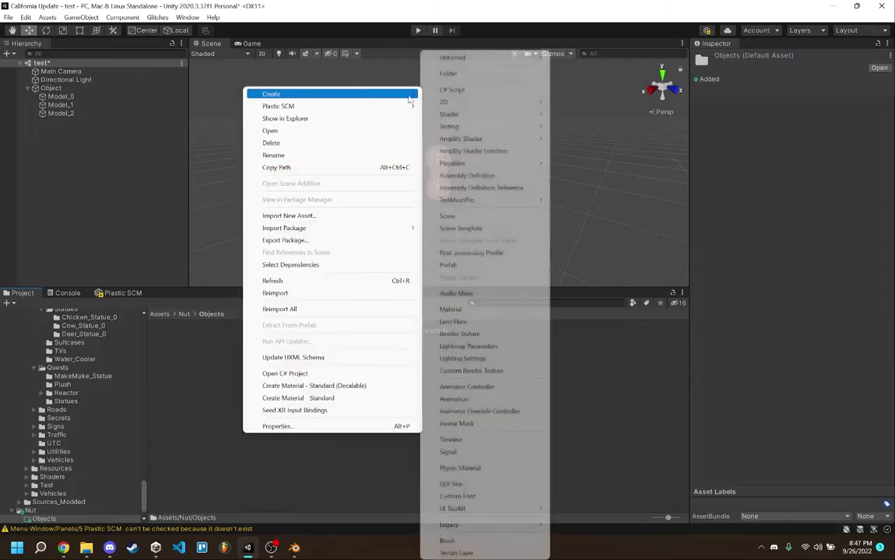
{"action": "left_click", "coordinate": [477, 74]}
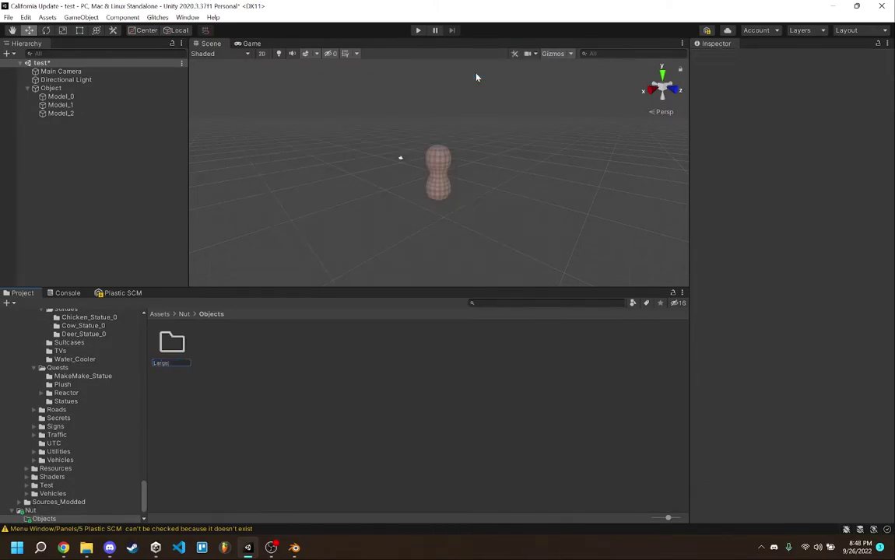
{"action": "key", "text": "Return"}
{"action": "key", "text": "Return"}
Create a folder named Nut_0 inside Nut/Objects/Large and open it.
{"action": "right_click", "coordinate": [283, 369]}
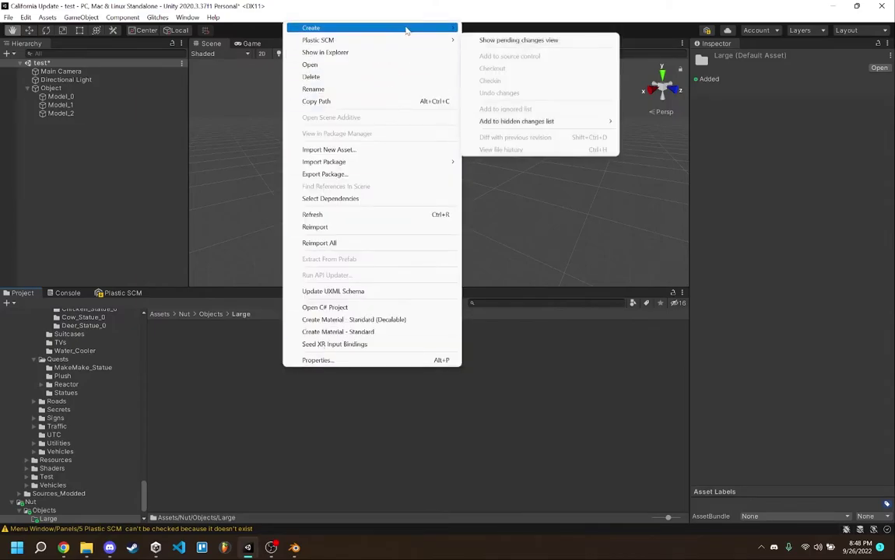
{"action": "mouse_move", "coordinate": [406, 29]}
{"action": "left_click", "coordinate": [487, 28]}
{"action": "type", "text": "N"}
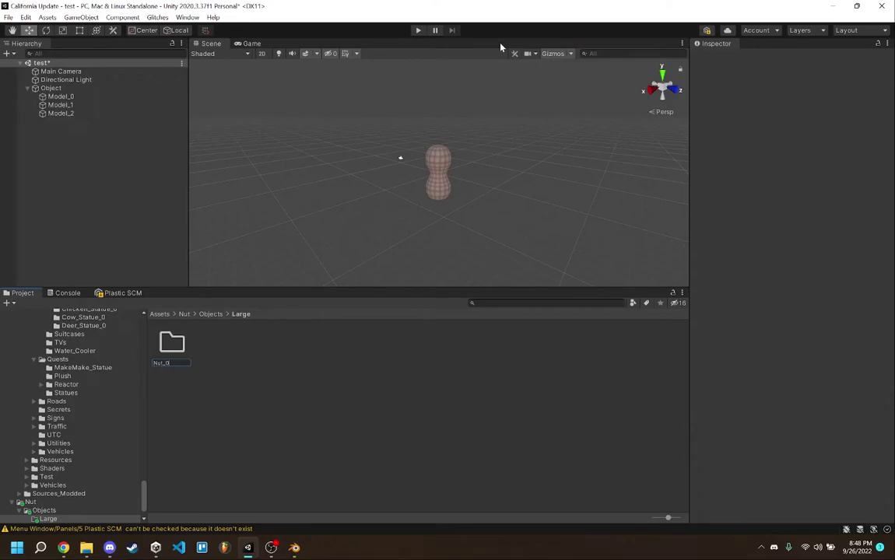
{"action": "type", "text": "ut_0"}
{"action": "key", "text": "Return"}
{"action": "key", "text": "Return"}
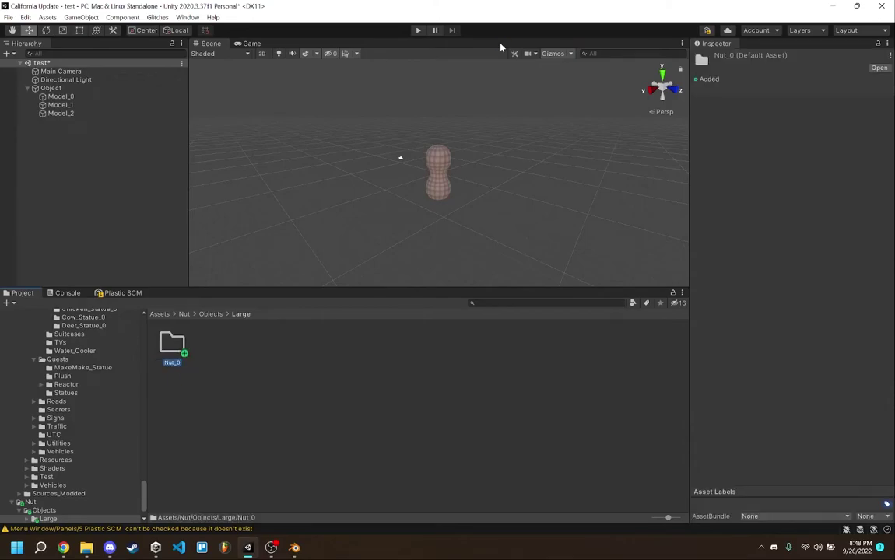
Save the scene's parent Object as a prefab in the Nut_0 folder, and briefly open the prefab and return to the scene.
{"action": "left_click_drag", "start_coordinate": [50, 88], "coordinate": [269, 420]}
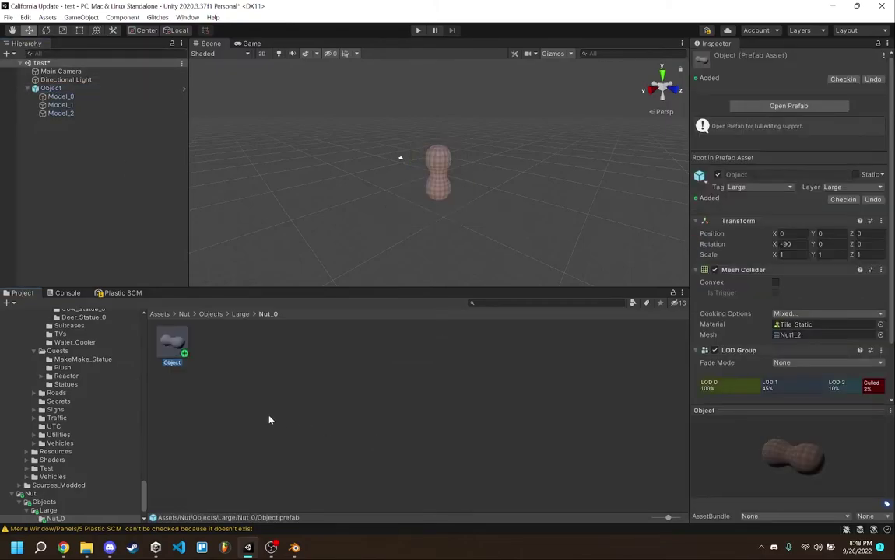
{"action": "double_click", "coordinate": [174, 350]}
{"action": "left_click", "coordinate": [75, 111]}
{"action": "left_click", "coordinate": [8, 66]}
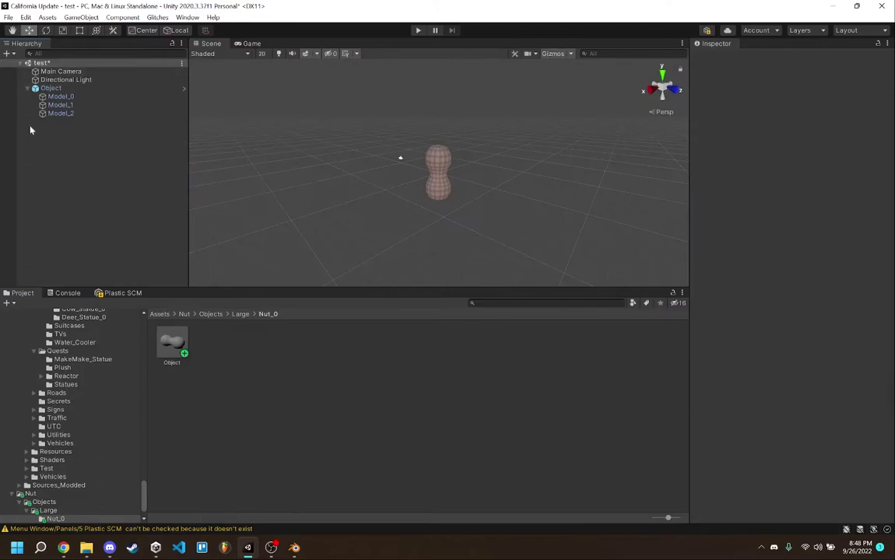
Examine the Object prefab's components and its model in isolated prefab editing, and return to the test scene.
{"action": "left_click", "coordinate": [185, 352]}
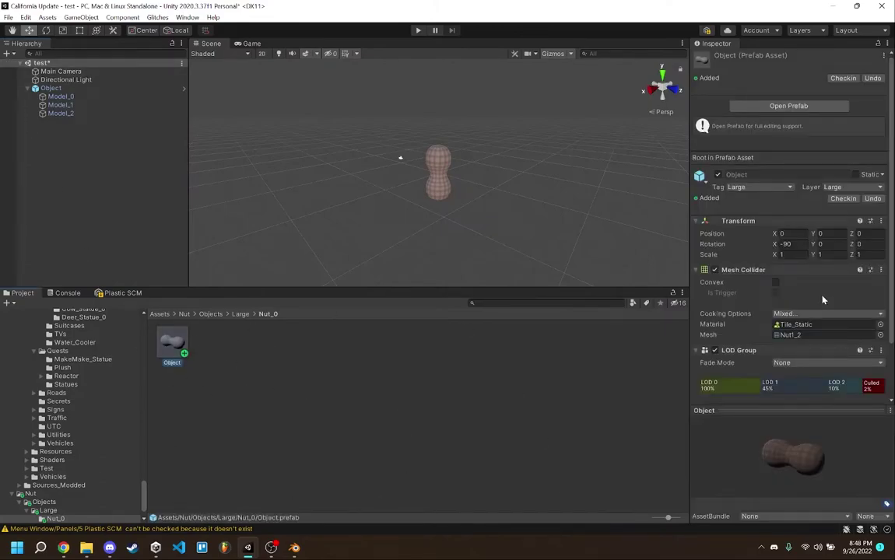
{"action": "scroll", "coordinate": [823, 299], "scroll_direction": "down", "scroll_amount": 2}
{"action": "double_click", "coordinate": [164, 353]}
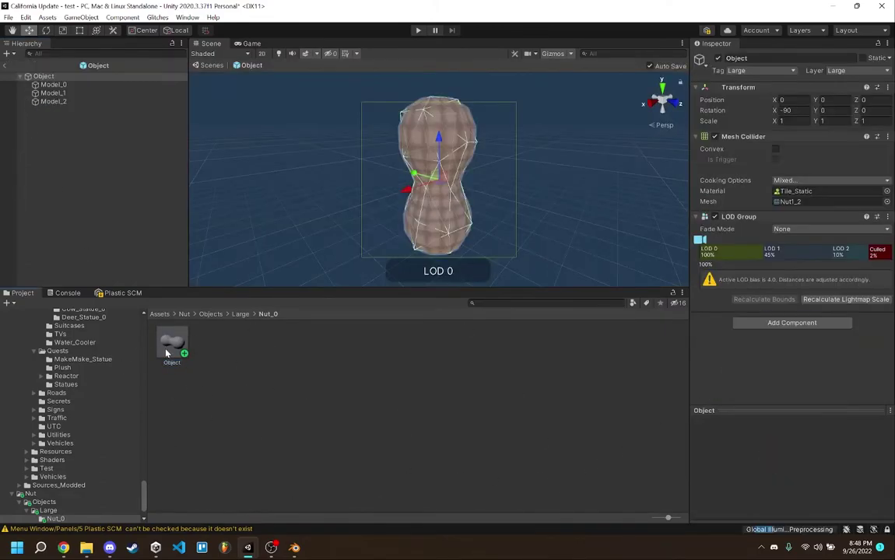
{"action": "left_click", "coordinate": [551, 172]}
{"action": "right_click", "coordinate": [174, 348]}
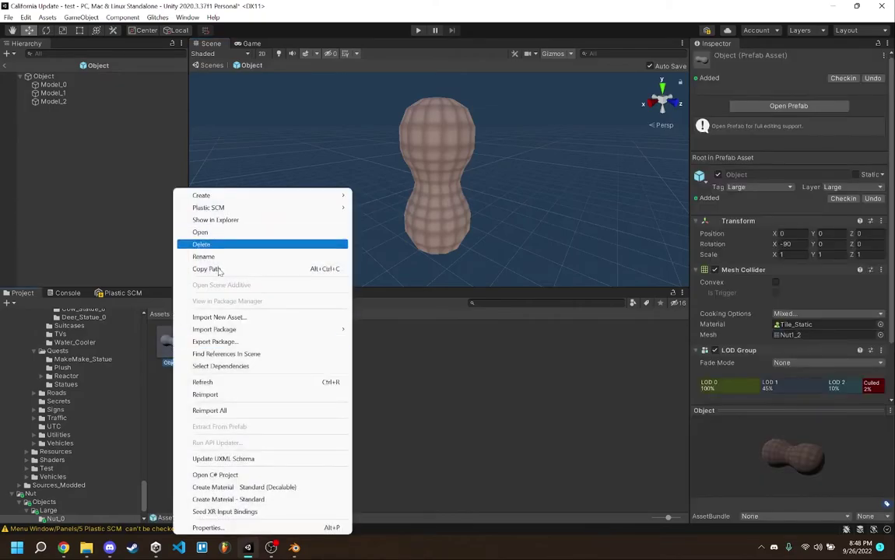
{"action": "left_click", "coordinate": [465, 413]}
{"action": "right_click_drag", "start_coordinate": [525, 98], "coordinate": [456, 78]}
{"action": "double_click", "coordinate": [129, 77]}
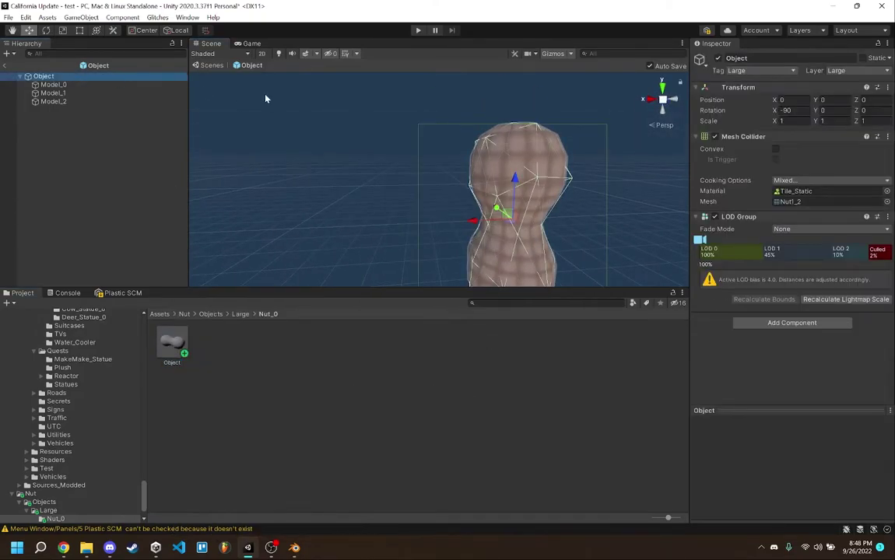
{"action": "left_click", "coordinate": [144, 251]}
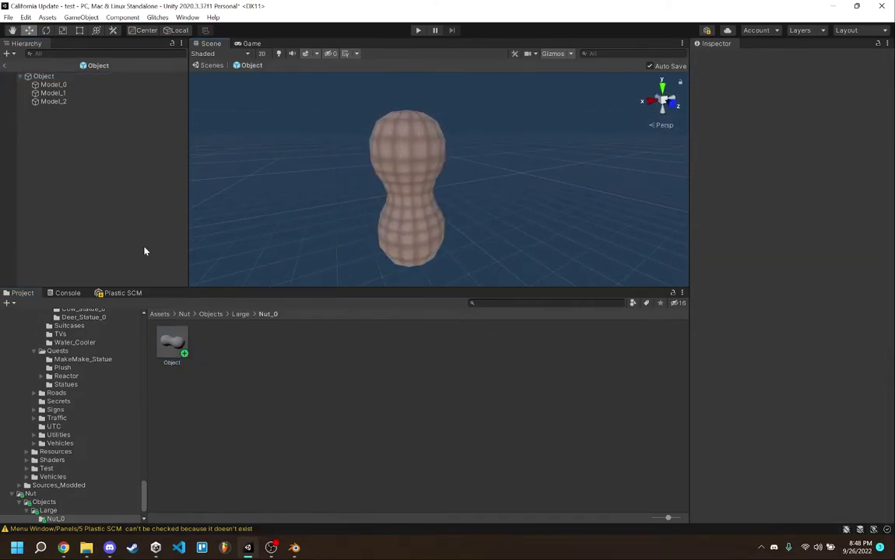
{"action": "left_click", "coordinate": [6, 65]}
{"action": "mouse_move", "coordinate": [424, 184]}
{"action": "right_mouse_down"}
{"action": "mouse_move", "coordinate": [468, 177]}
{"action": "mouse_move", "coordinate": [416, 181]}
{"action": "right_mouse_up"}
{"action": "key", "text": "w"}
{"action": "key", "text": "w"}
{"action": "key", "text": "d"}
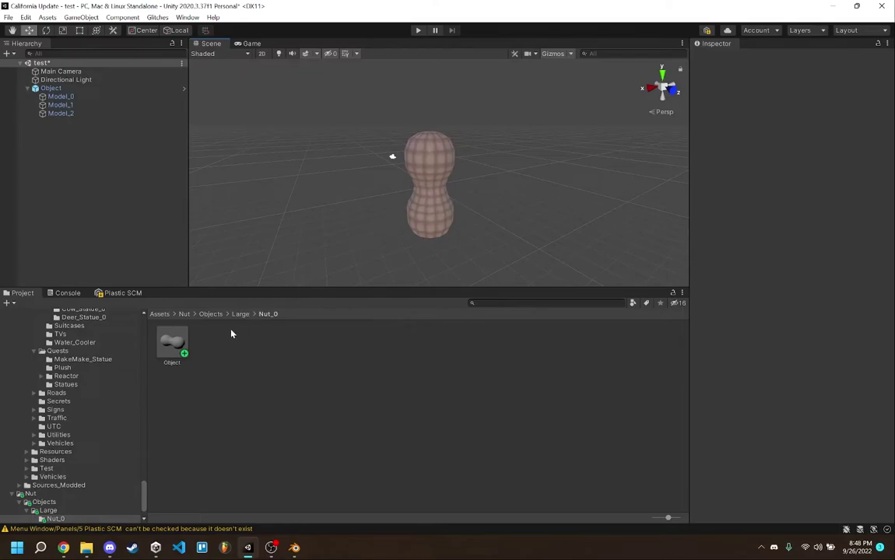
{"action": "right_click", "coordinate": [232, 364]}
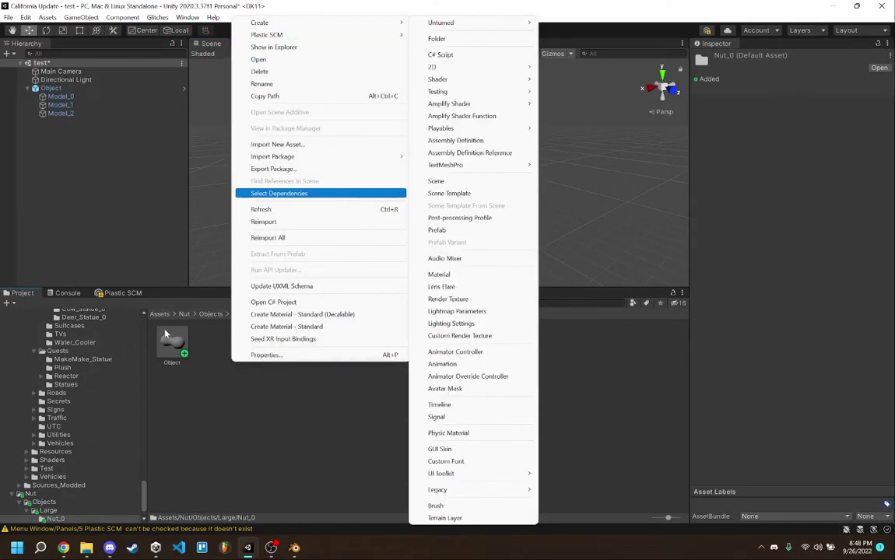
{"action": "left_click", "coordinate": [165, 334]}
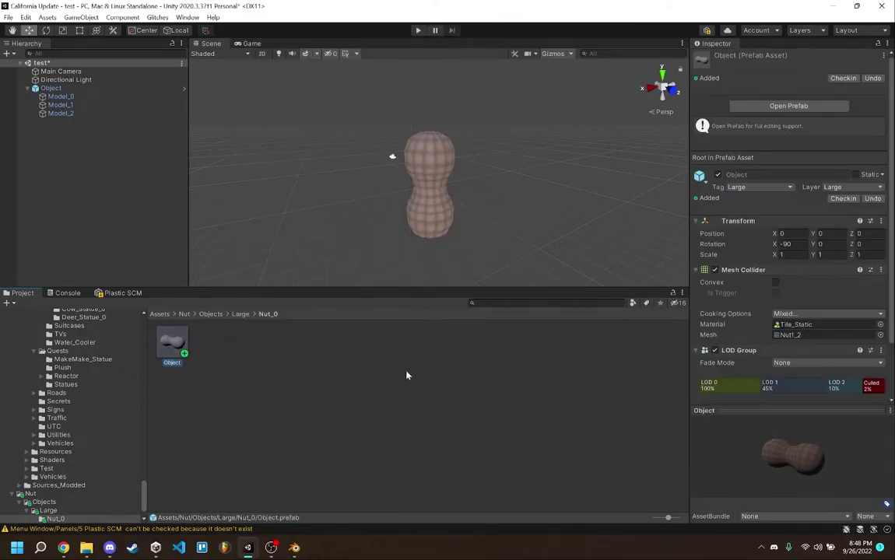
Duplicate the scene's parent Object, unpack the copy from its prefab and rename it Nav.
{"action": "left_click", "coordinate": [161, 88]}
{"action": "key", "text": "ctrl+d"}
{"action": "key", "text": "F2"}
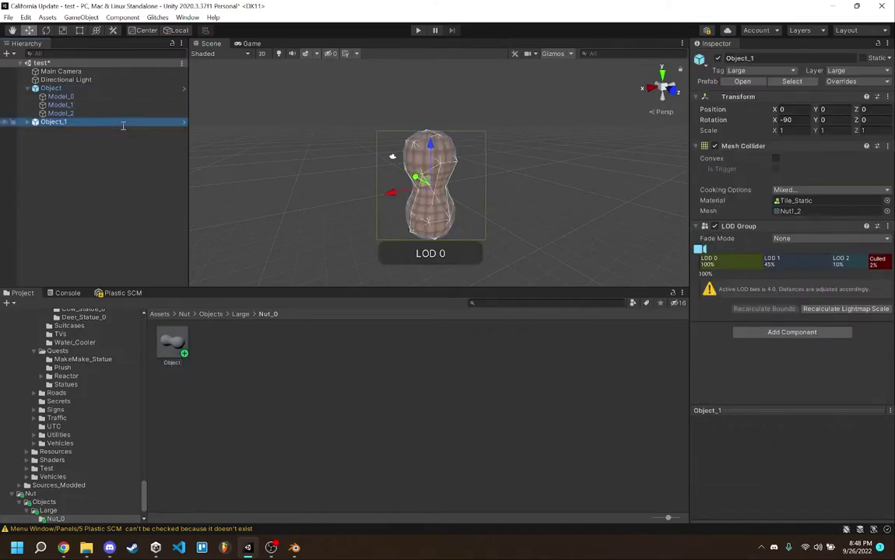
{"action": "right_click", "coordinate": [123, 125]}
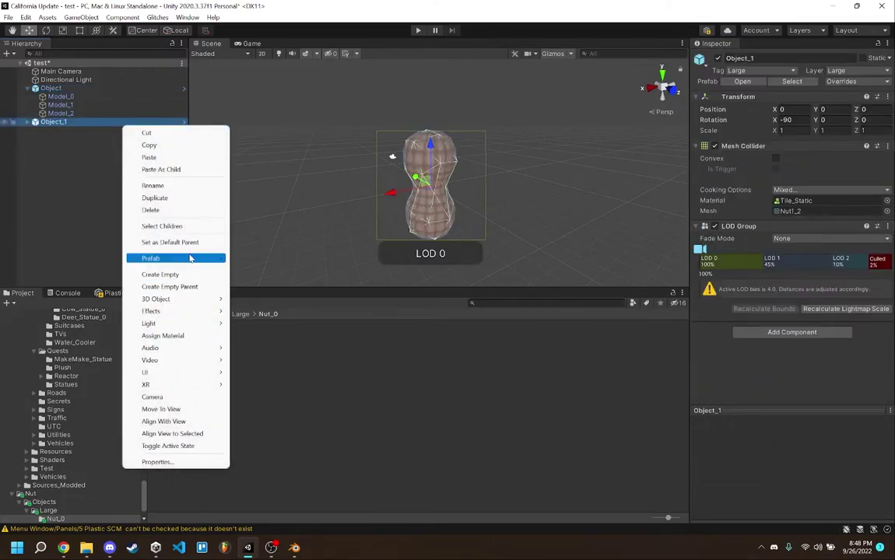
{"action": "mouse_move", "coordinate": [156, 258]}
{"action": "left_click", "coordinate": [265, 306]}
{"action": "key", "text": "F2"}
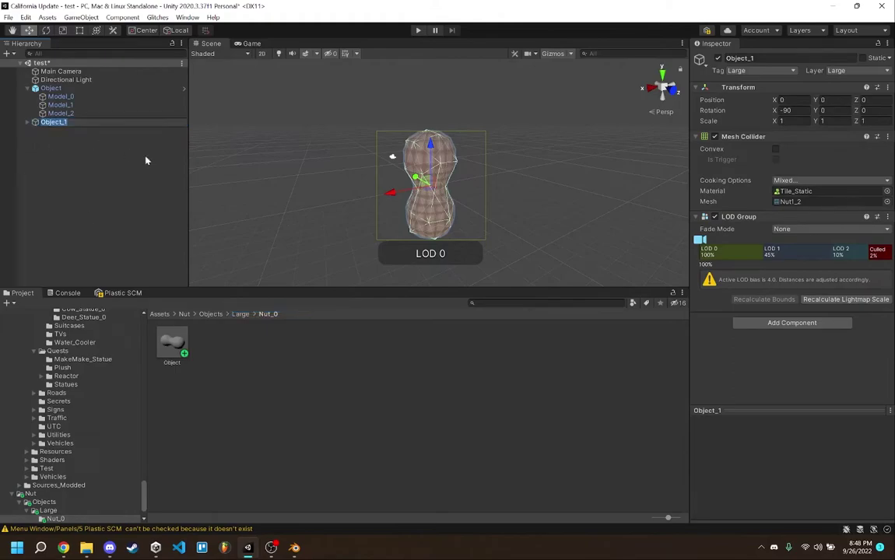
{"action": "type", "text": "Nav"}
{"action": "key", "text": "Return"}
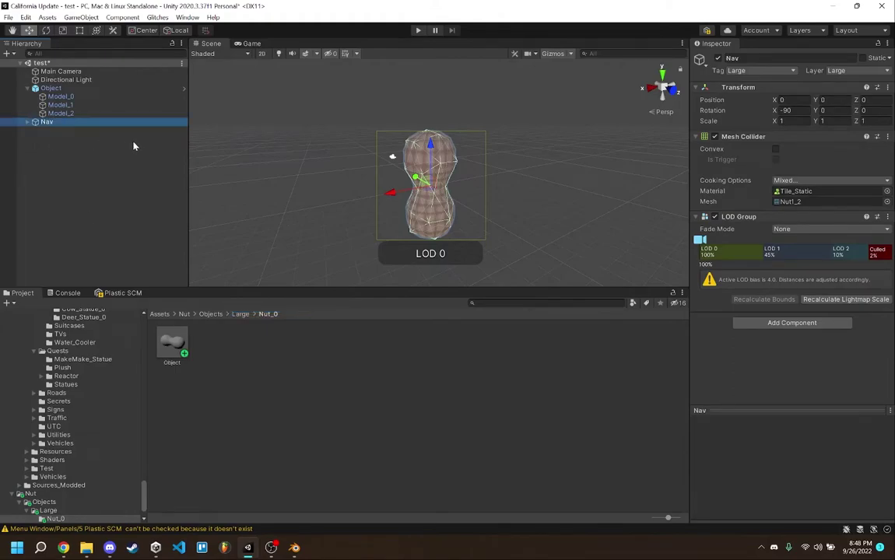
Delete the child objects Model_0, Model_1 and Model_2 from Nav.
{"action": "key", "text": "Right"}
{"action": "left_click", "coordinate": [100, 133]}
{"action": "left_click", "coordinate": [89, 156]}
{"action": "left_click", "coordinate": [87, 147]}
{"action": "left_click", "coordinate": [98, 130], "text": "shift"}
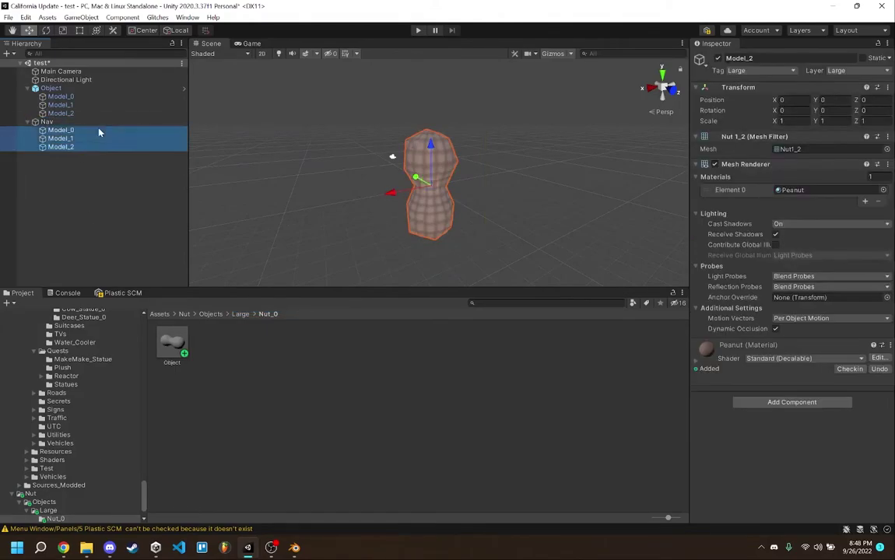
{"action": "key", "text": "Delete"}
Remove the LOD Group component from Nav.
{"action": "left_click", "coordinate": [98, 123]}
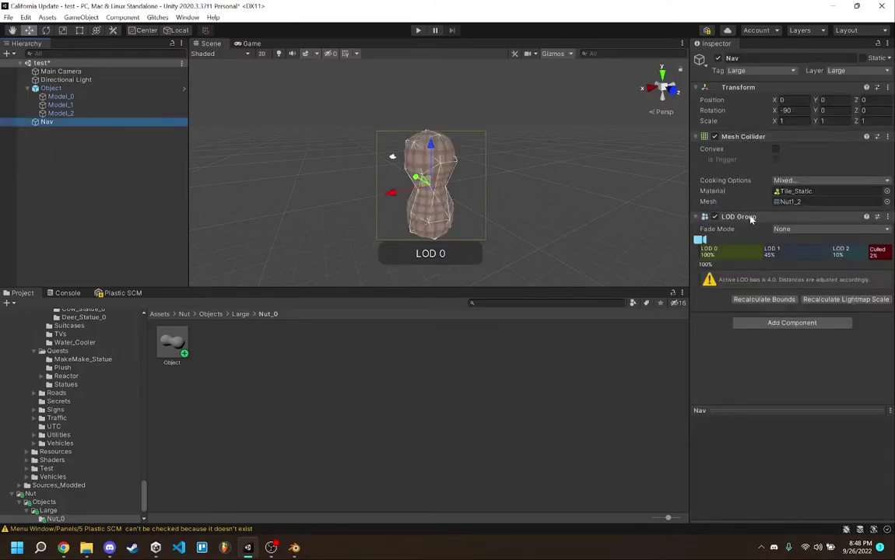
{"action": "right_click", "coordinate": [780, 219]}
{"action": "left_click", "coordinate": [837, 240]}
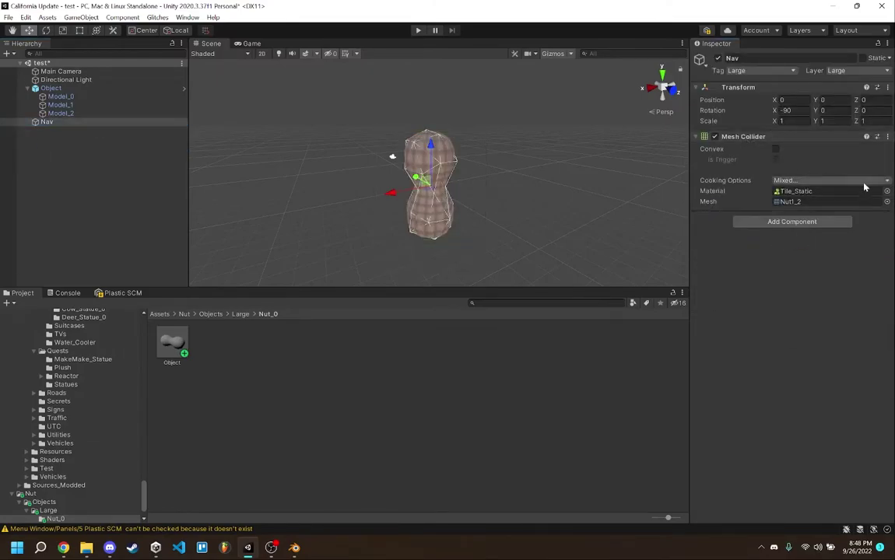
Make Nav's mesh collider convex, and briefly open the mesh selection without choosing another mesh.
{"action": "left_click", "coordinate": [776, 149]}
{"action": "left_click", "coordinate": [886, 202]}
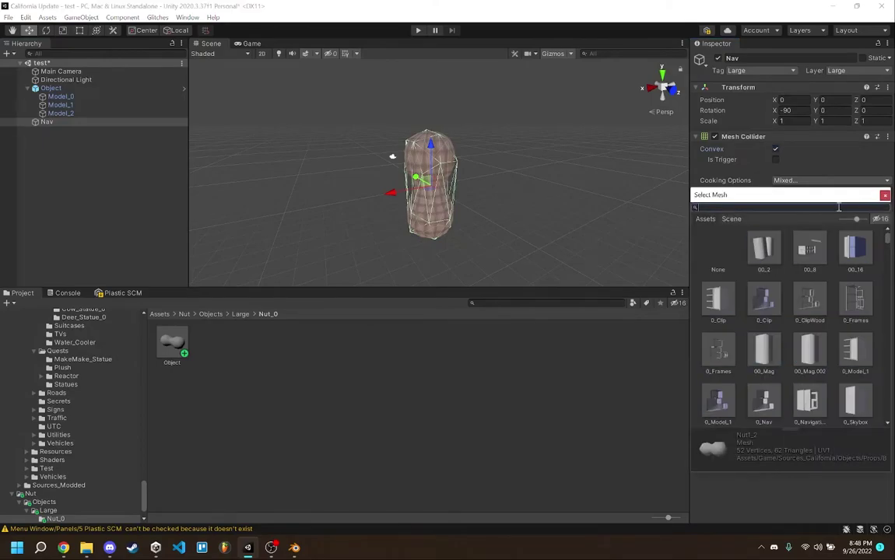
{"action": "left_click", "coordinate": [884, 195]}
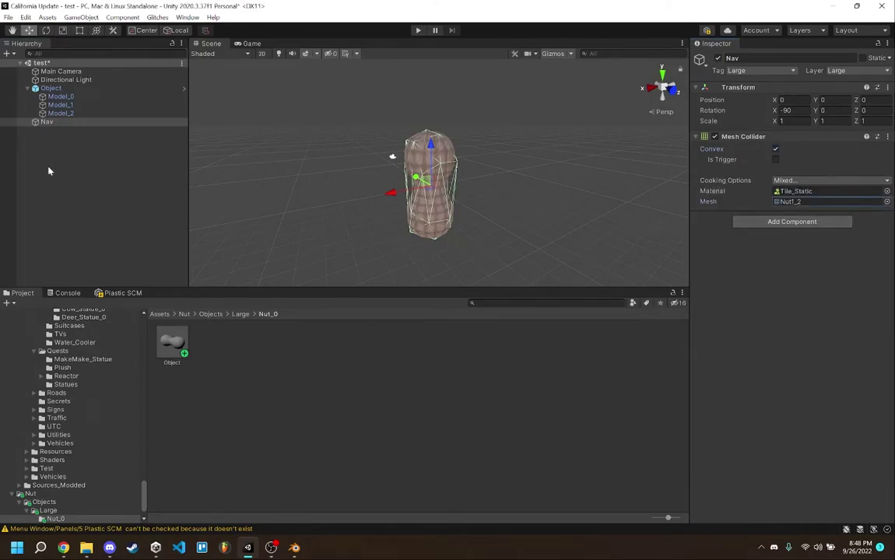
Add a Capsule Collider component to Model_0 under Object.
{"action": "left_click", "coordinate": [78, 97]}
{"action": "left_click", "coordinate": [792, 401]}
{"action": "type", "text": "cap"}
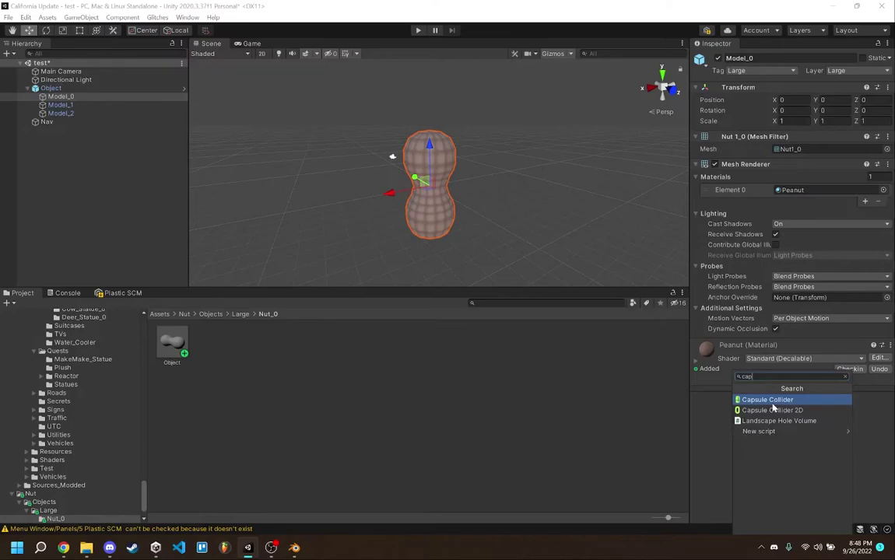
{"action": "left_click", "coordinate": [772, 401]}
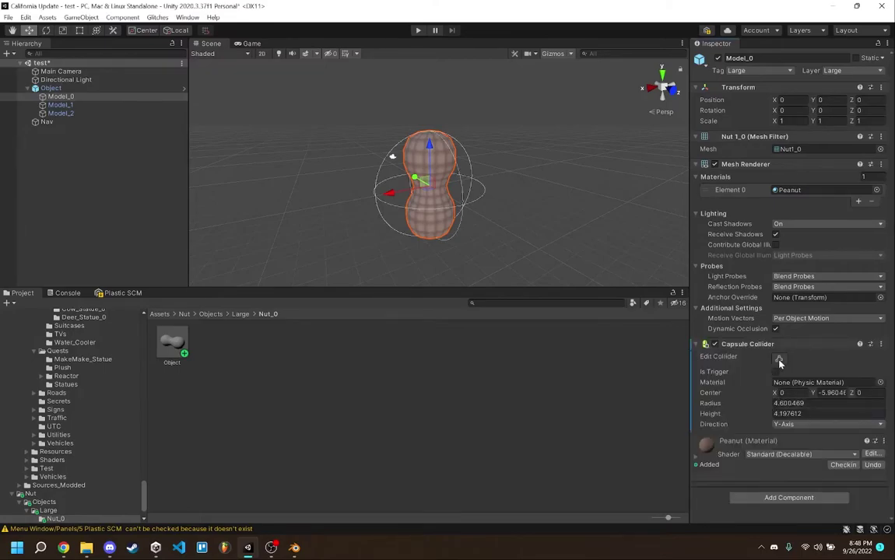
Edit the capsule collider's shape to a height of about 9.2 and set its direction to Z-Axis.
{"action": "left_click", "coordinate": [778, 359]}
{"action": "left_click_drag", "start_coordinate": [464, 207], "coordinate": [449, 194]}
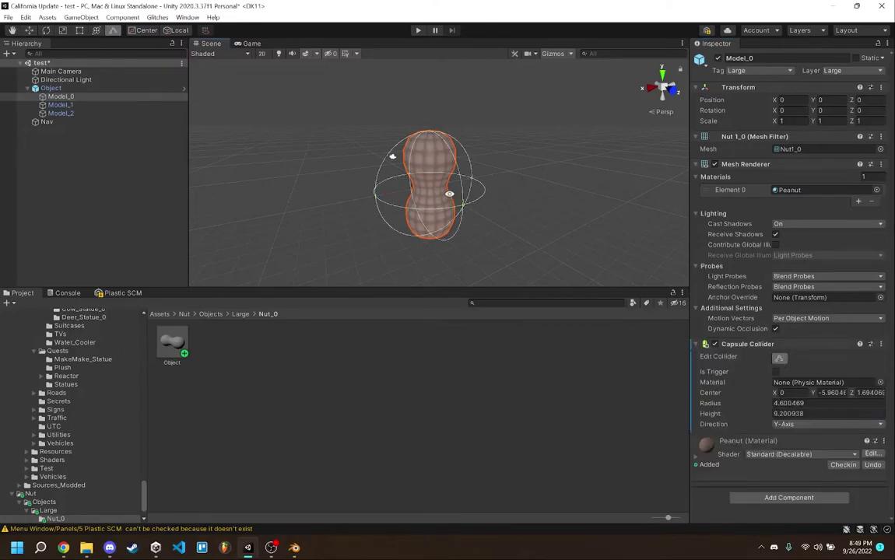
{"action": "left_click", "coordinate": [824, 425]}
{"action": "left_click", "coordinate": [800, 459]}
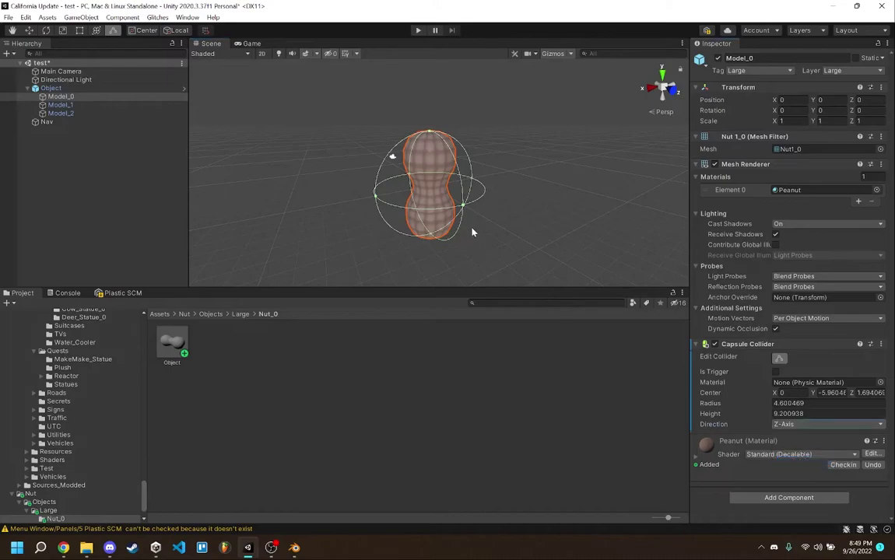
Narrow the capsule collider to a radius of about 2.16 to fit the peanut's width, and finish editing its shape.
{"action": "left_click_drag", "start_coordinate": [462, 208], "coordinate": [421, 183]}
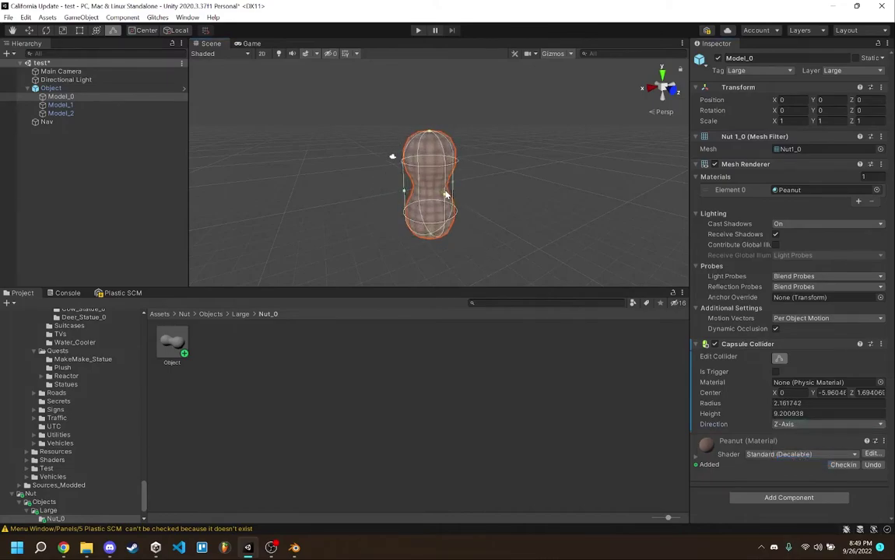
{"action": "left_click", "coordinate": [673, 92]}
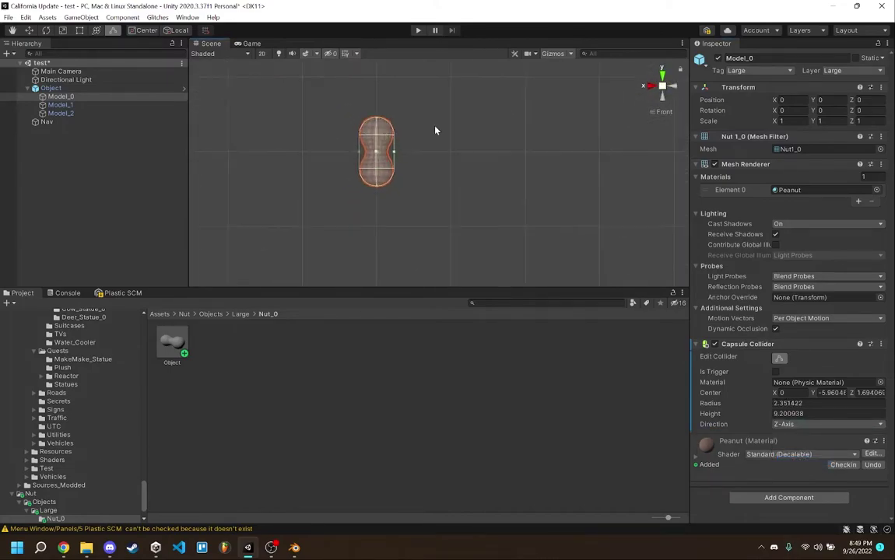
{"action": "middle_click_drag", "start_coordinate": [399, 138], "coordinate": [498, 183]}
{"action": "scroll", "coordinate": [498, 184], "scroll_direction": "up", "scroll_amount": 1}
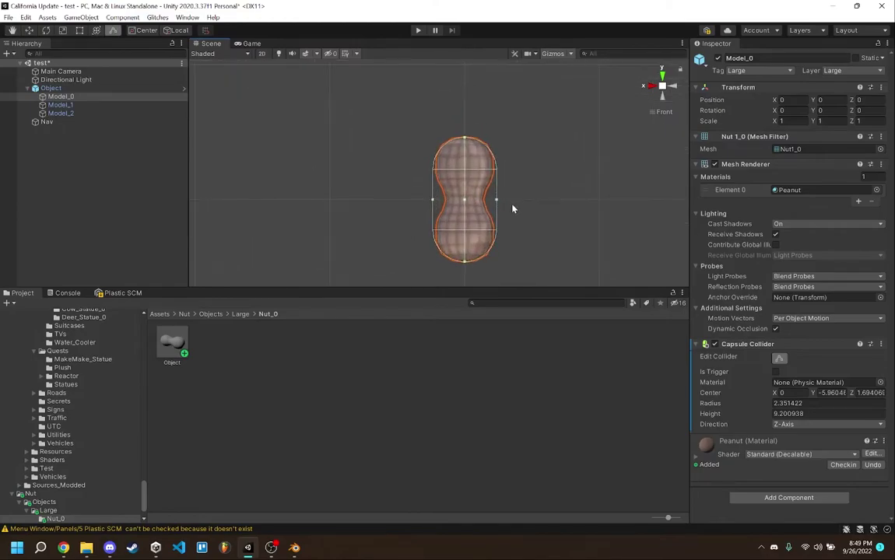
{"action": "left_click_drag", "start_coordinate": [497, 202], "coordinate": [495, 205]}
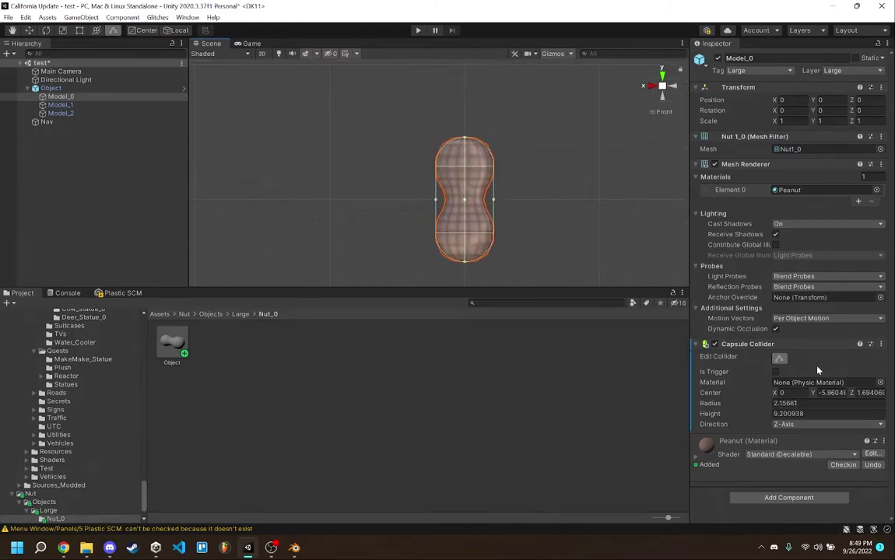
{"action": "key", "text": "w"}
Try a Box Collider on Model_0 and remove it again.
{"action": "left_click", "coordinate": [788, 498]}
{"action": "type", "text": "box"}
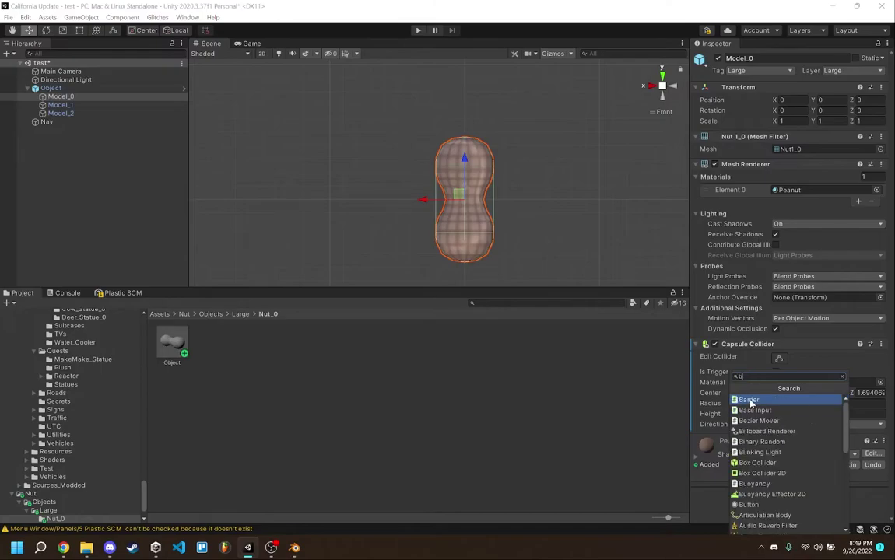
{"action": "key", "text": "Return"}
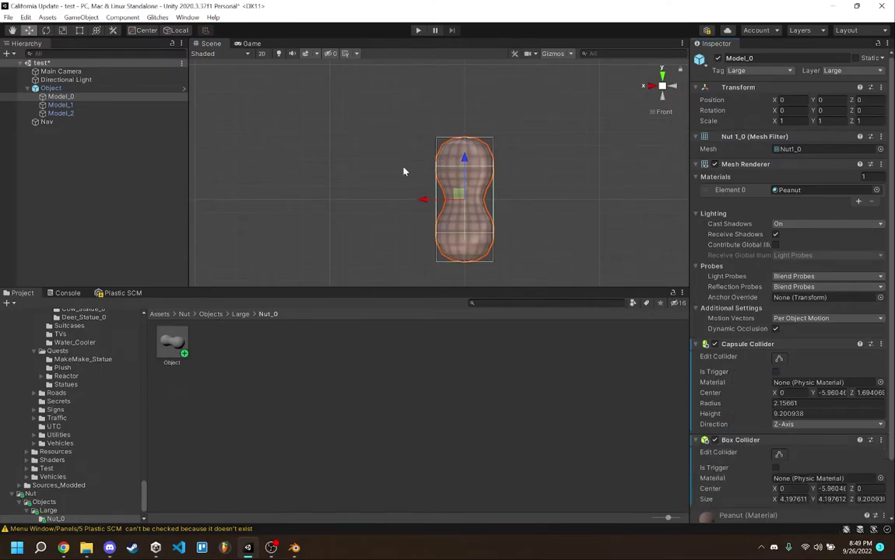
{"action": "right_click", "coordinate": [767, 440]}
{"action": "left_click", "coordinate": [792, 340]}
Transfer the Capsule Collider from Model_0 to Nav by copying it, removing the original and pasting it as a new component.
{"action": "right_click", "coordinate": [745, 348]}
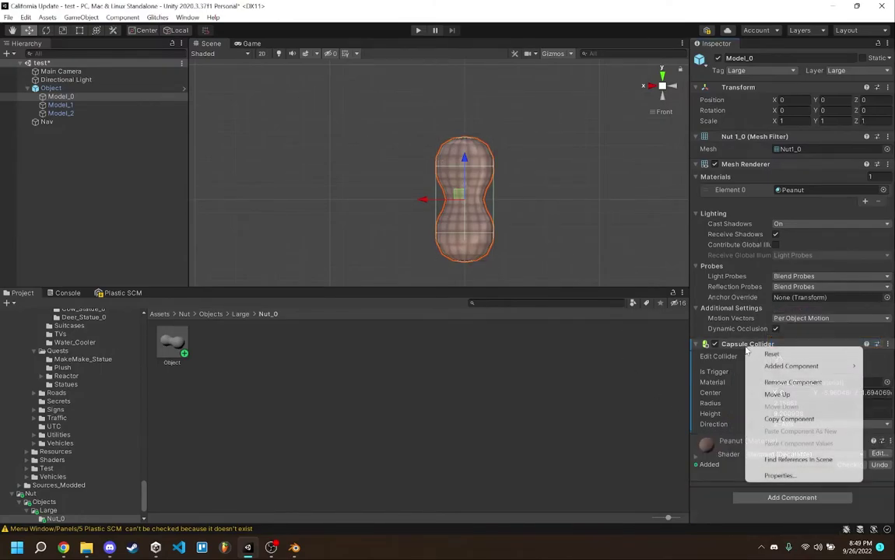
{"action": "left_click", "coordinate": [788, 418]}
{"action": "right_click", "coordinate": [754, 345]}
{"action": "left_click", "coordinate": [795, 378]}
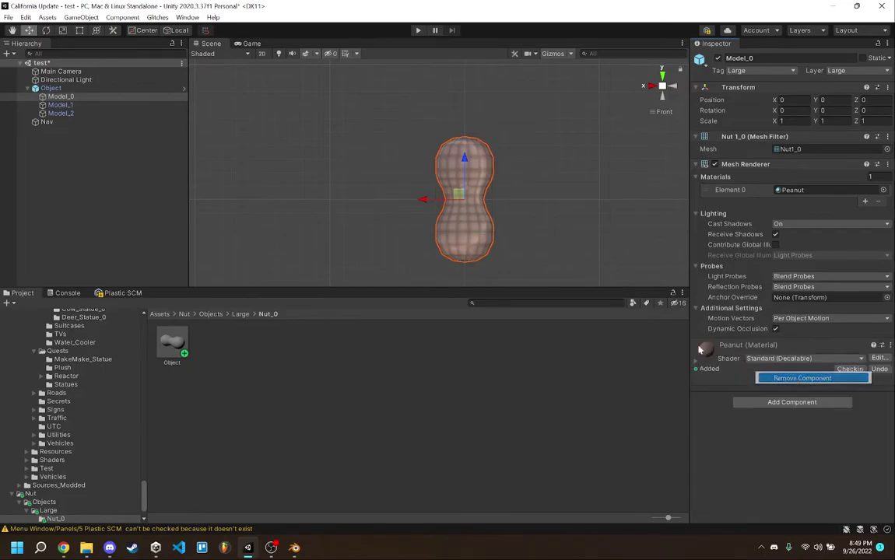
{"action": "left_click", "coordinate": [120, 123]}
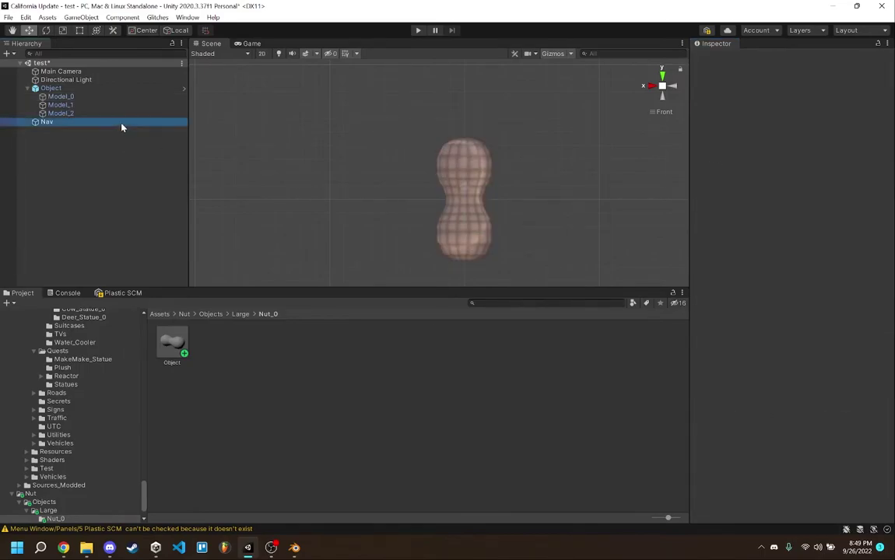
{"action": "right_click", "coordinate": [767, 138]}
{"action": "left_click", "coordinate": [816, 204]}
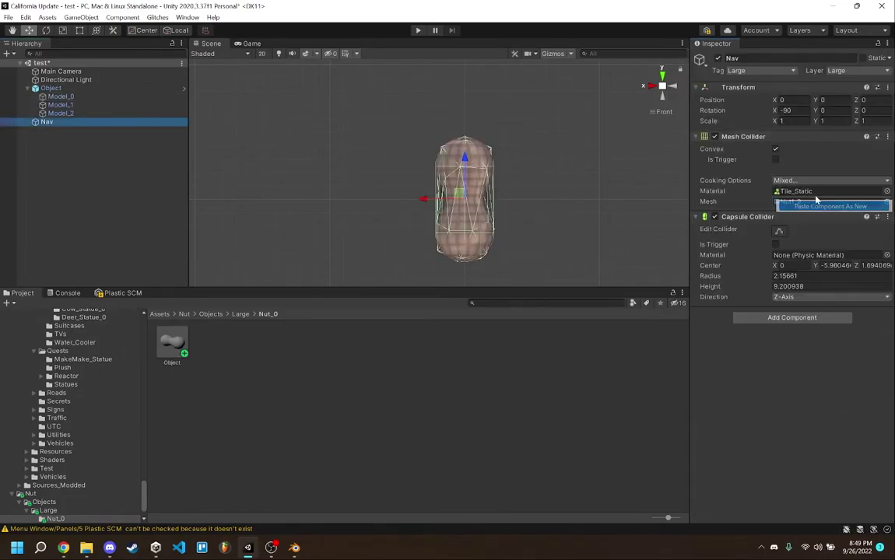
Add a Box Collider to Nav as a trial and remove that component again.
{"action": "left_click", "coordinate": [779, 317]}
{"action": "left_click", "coordinate": [778, 355]}
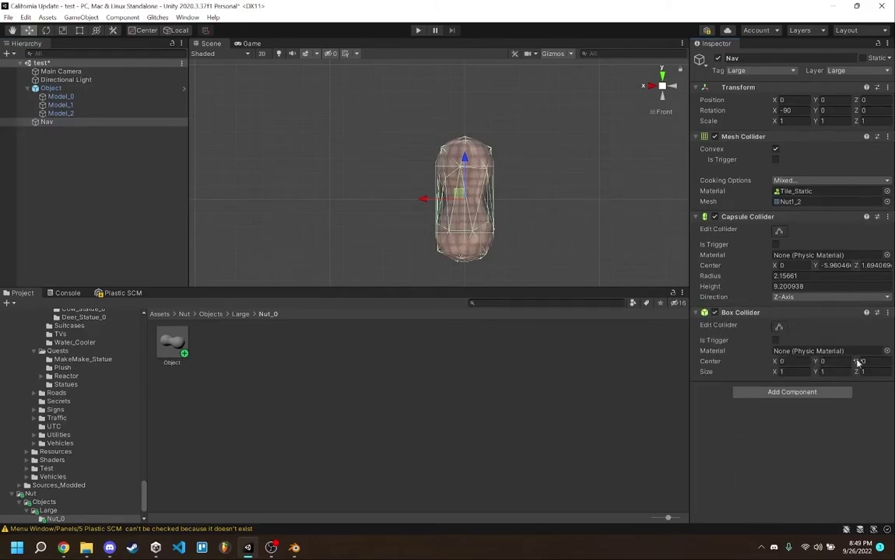
{"action": "right_click", "coordinate": [761, 314]}
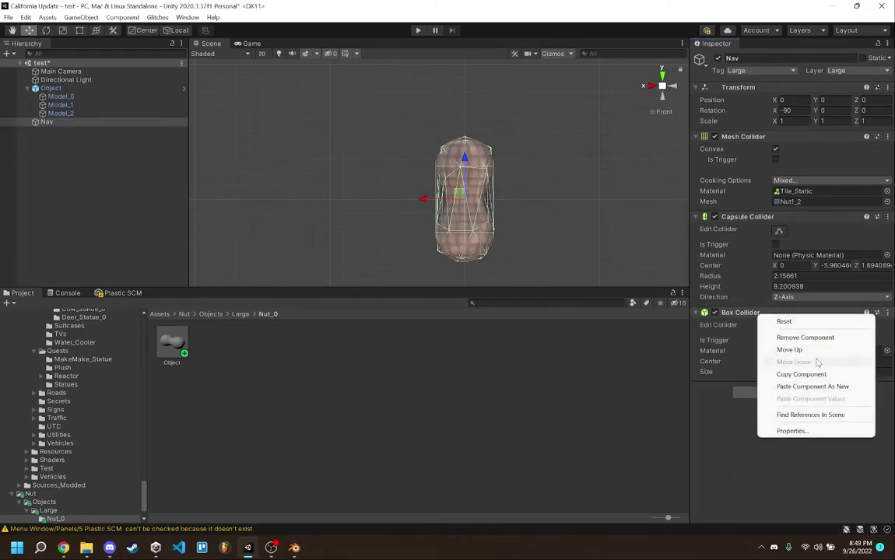
{"action": "left_click", "coordinate": [770, 322]}
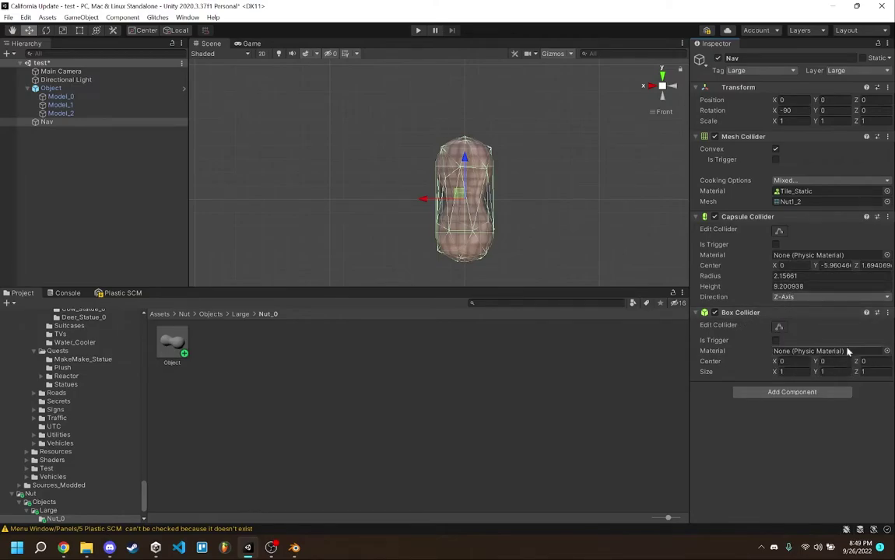
{"action": "right_click", "coordinate": [762, 314]}
{"action": "left_click", "coordinate": [801, 336]}
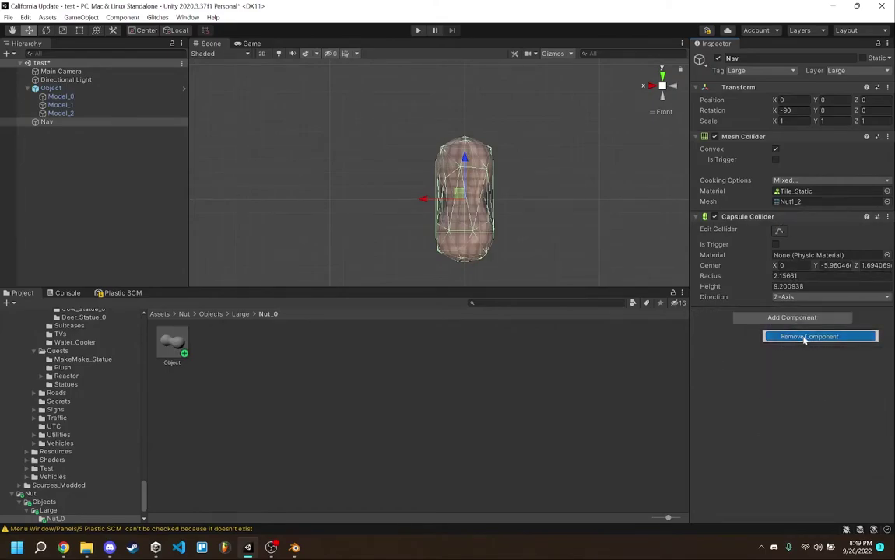
Remove the Mesh Collider from Nav, keeping only the Capsule Collider, and inspect the capsule around the peanut.
{"action": "right_click", "coordinate": [751, 138]}
{"action": "left_click", "coordinate": [770, 164]}
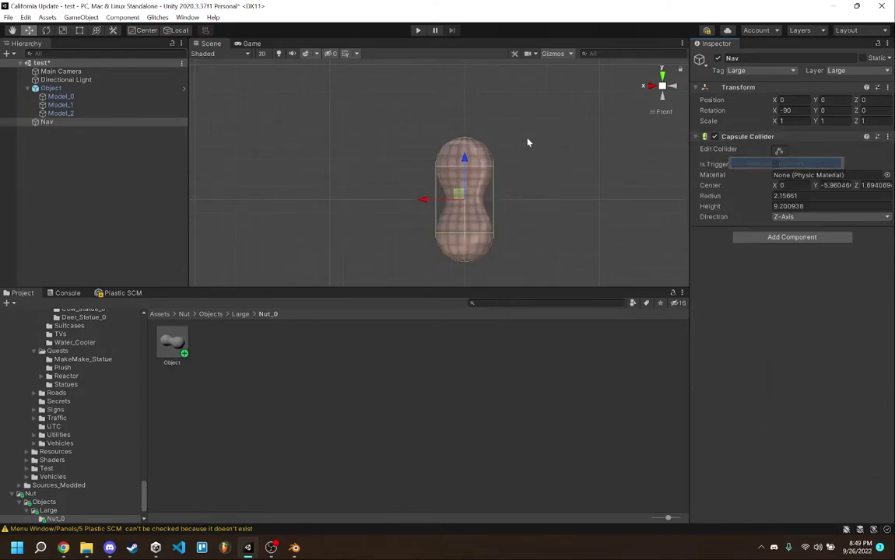
{"action": "left_click_drag", "start_coordinate": [528, 140], "coordinate": [576, 85], "text": "alt"}
{"action": "left_click", "coordinate": [660, 88]}
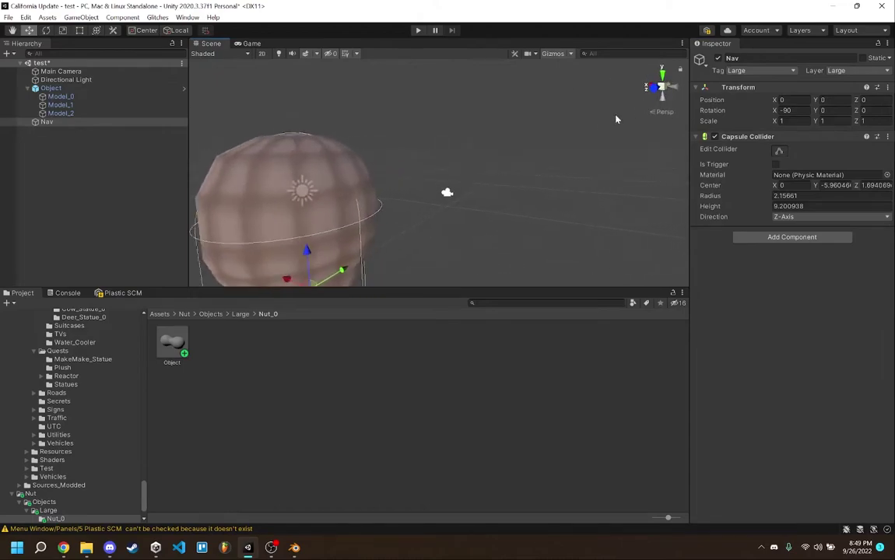
{"action": "left_click_drag", "start_coordinate": [616, 119], "coordinate": [533, 146], "text": "alt"}
Set Nav's tag and layer to Navmesh, and save it as a prefab in the Nut_0 folder.
{"action": "left_click", "coordinate": [753, 70]}
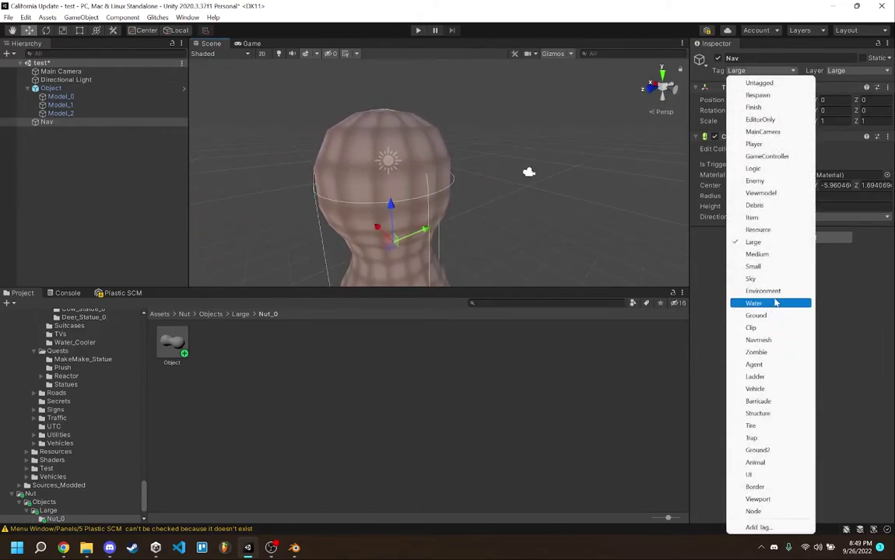
{"action": "left_click", "coordinate": [755, 340]}
{"action": "left_click", "coordinate": [860, 71]}
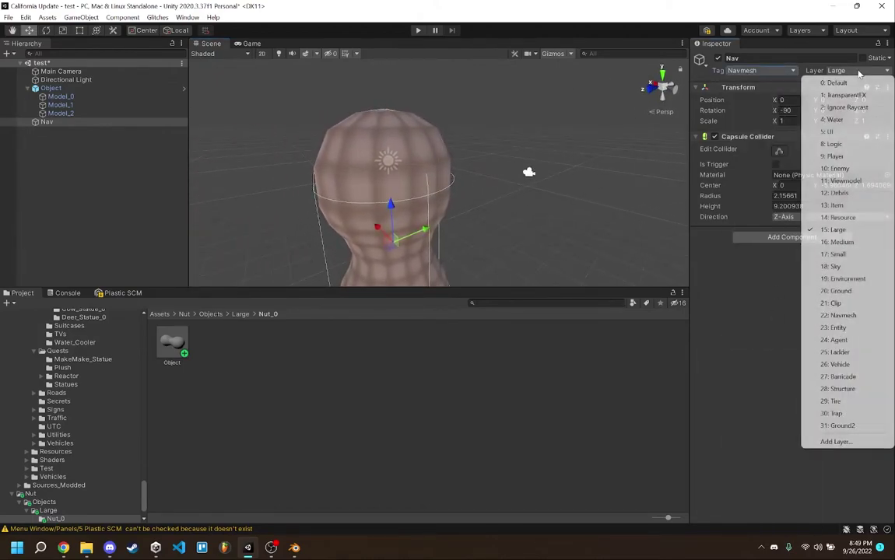
{"action": "left_click", "coordinate": [839, 315]}
{"action": "left_click_drag", "start_coordinate": [63, 126], "coordinate": [295, 373]}
{"action": "left_click", "coordinate": [446, 480]}
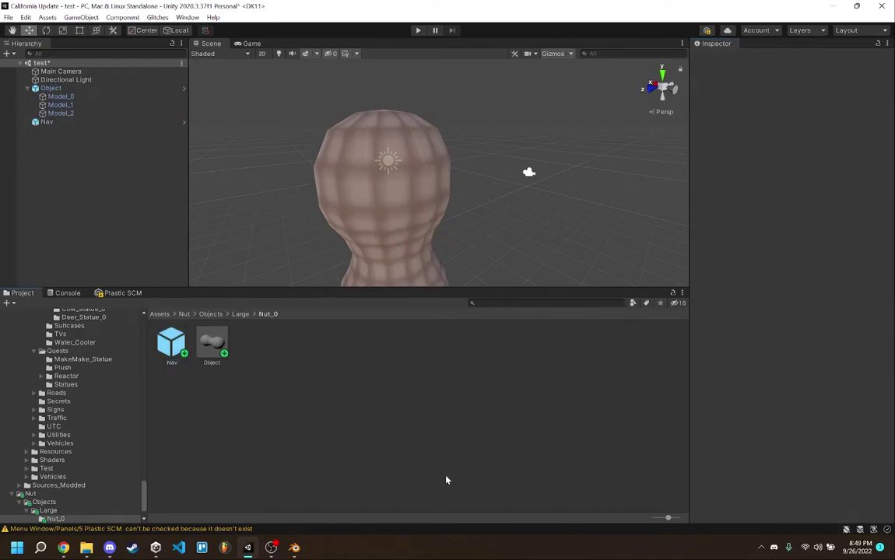
Go to the root Assets folder, select the Nut folder and look through the available Unturned bundle tools.
{"action": "left_click", "coordinate": [160, 314]}
{"action": "left_click", "coordinate": [442, 356]}
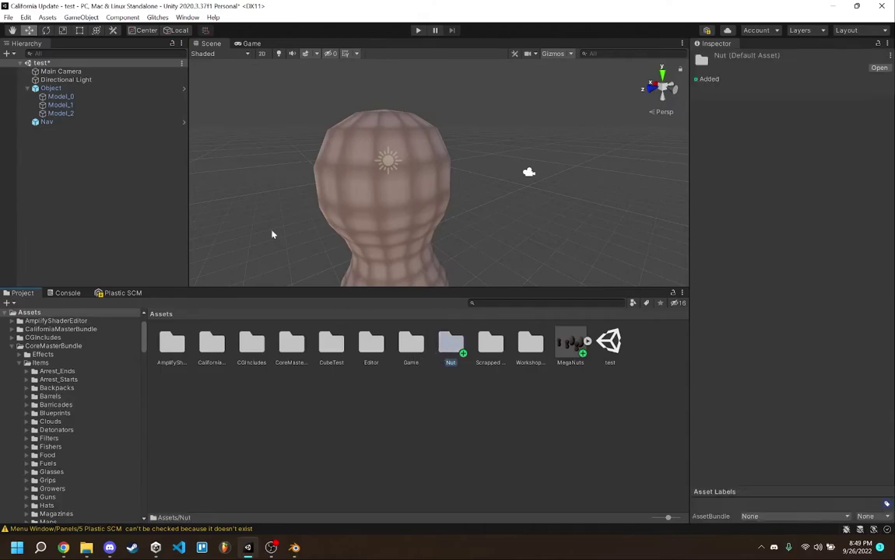
{"action": "left_click", "coordinate": [184, 17]}
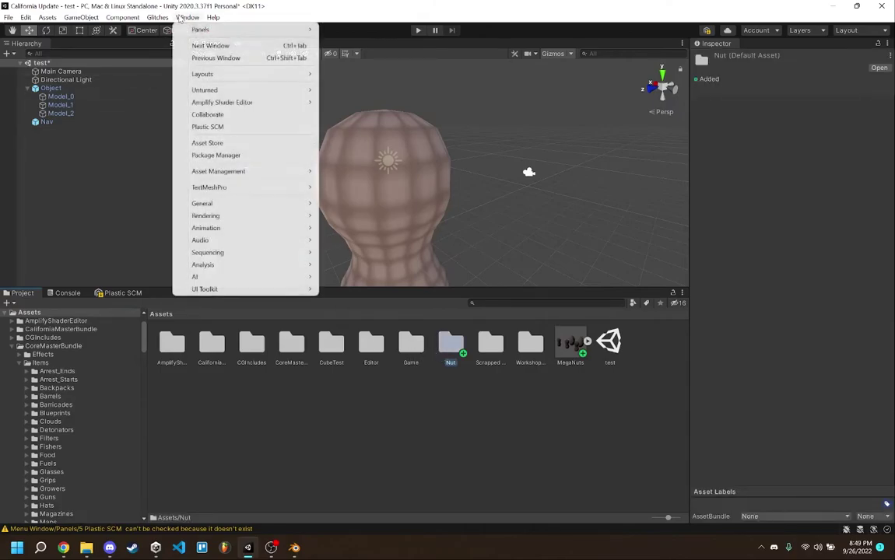
{"action": "mouse_move", "coordinate": [256, 90]}
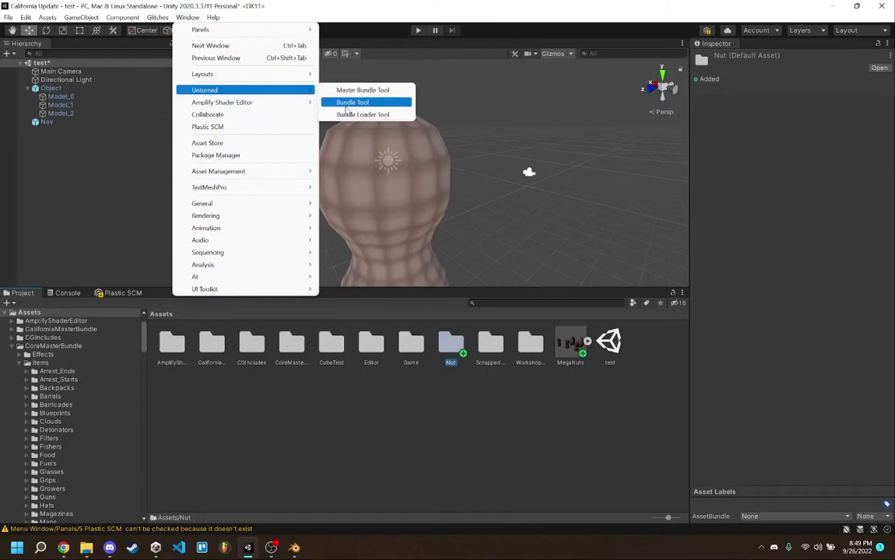
{"action": "left_click", "coordinate": [314, 398]}
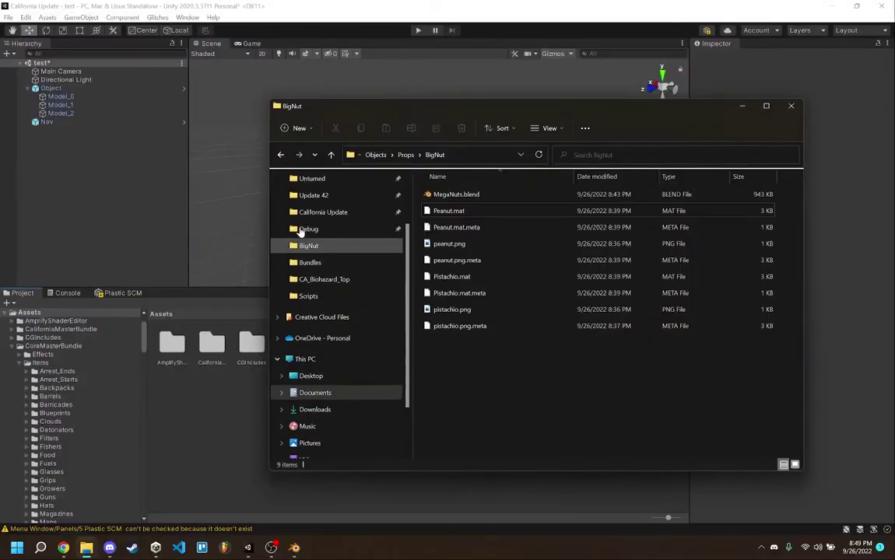
Examine ExampleAssets.unitypackage and Project.unitypackage in Unturned's Bundles/Sources folder in File Explorer, then switch back to Unity.
{"action": "left_click", "coordinate": [312, 250]}
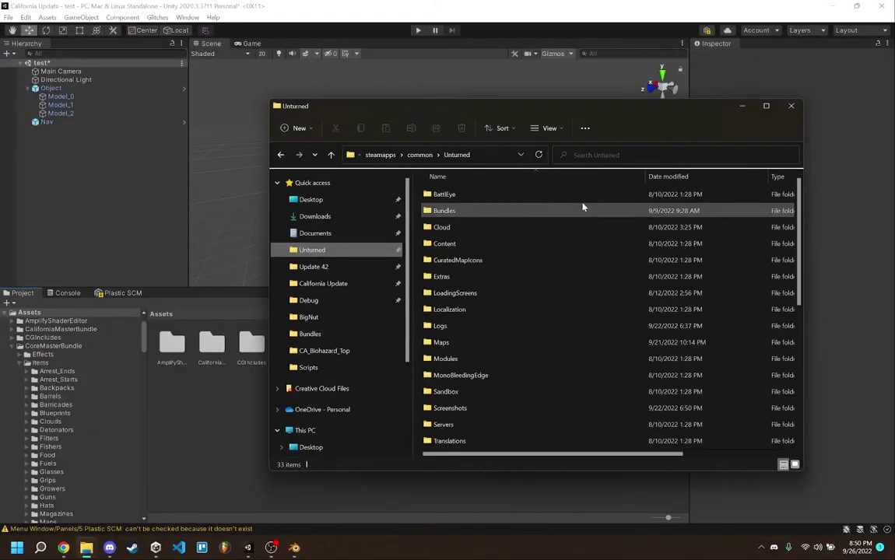
{"action": "double_click", "coordinate": [518, 215]}
{"action": "double_click", "coordinate": [463, 342]}
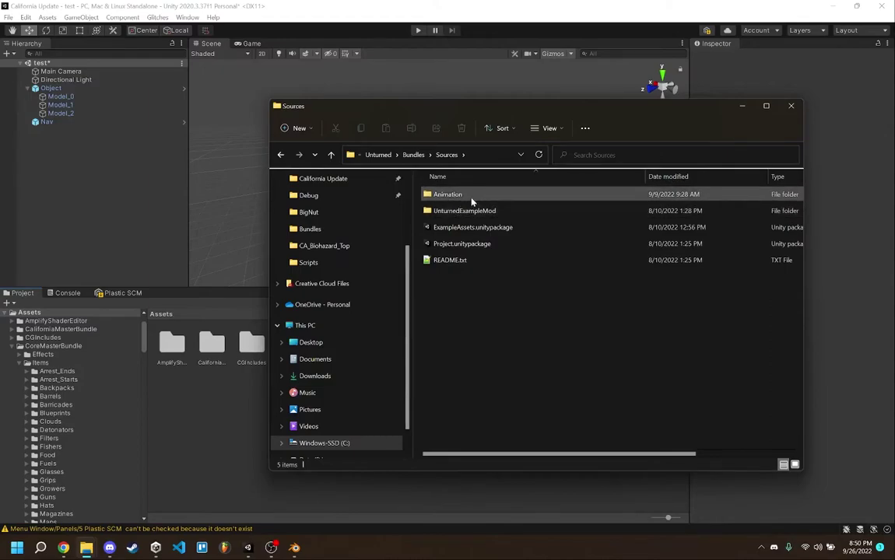
{"action": "left_click", "coordinate": [471, 244]}
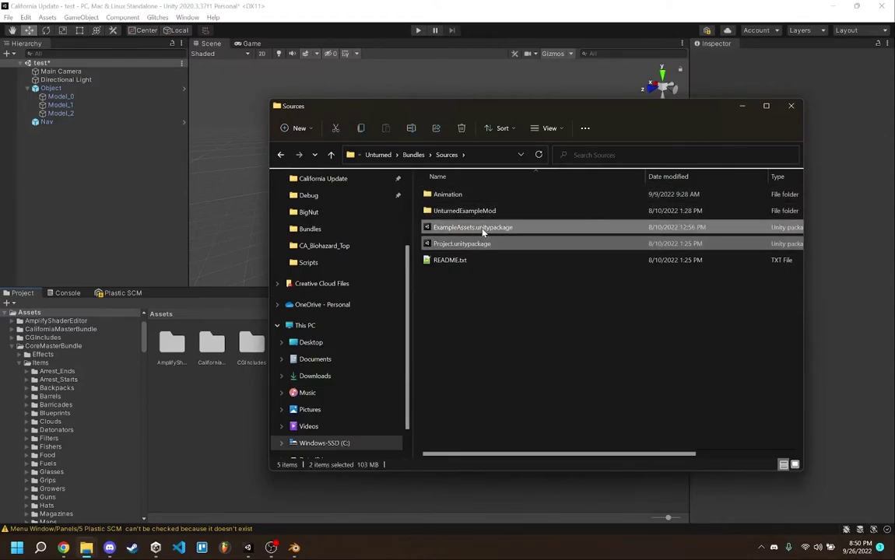
{"action": "left_click", "coordinate": [502, 228], "text": "ctrl"}
{"action": "left_click", "coordinate": [460, 245]}
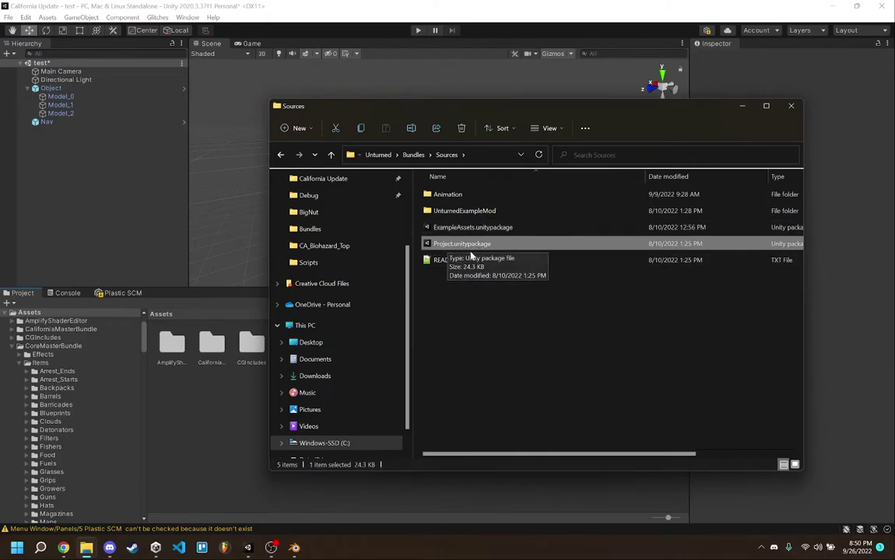
{"action": "left_click", "coordinate": [463, 232]}
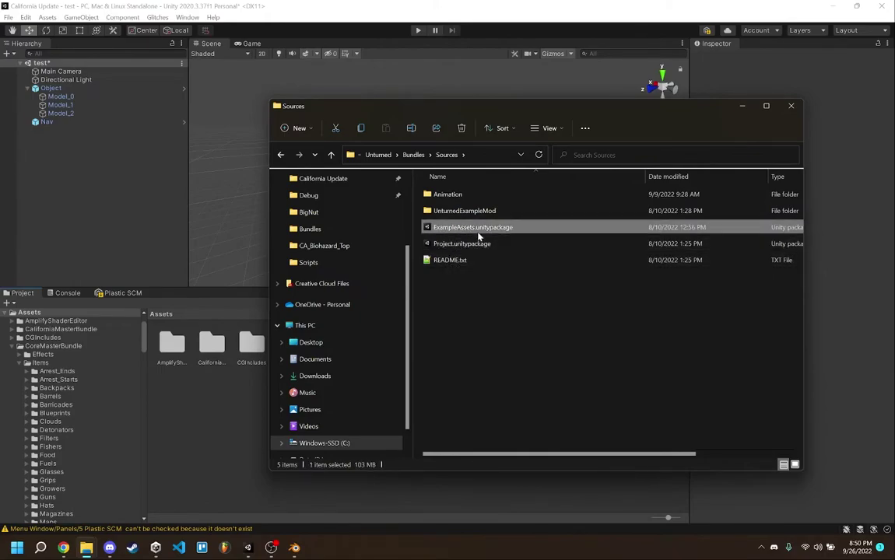
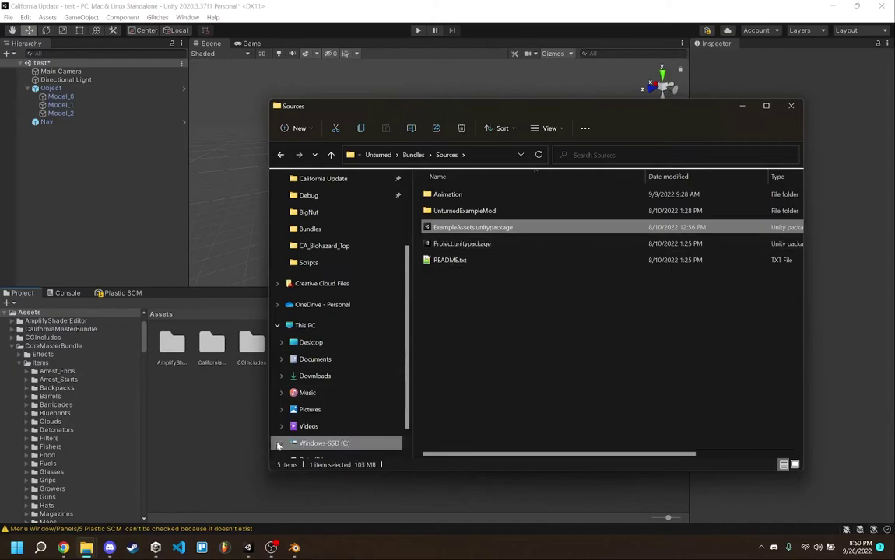
{"action": "left_click", "coordinate": [483, 244]}
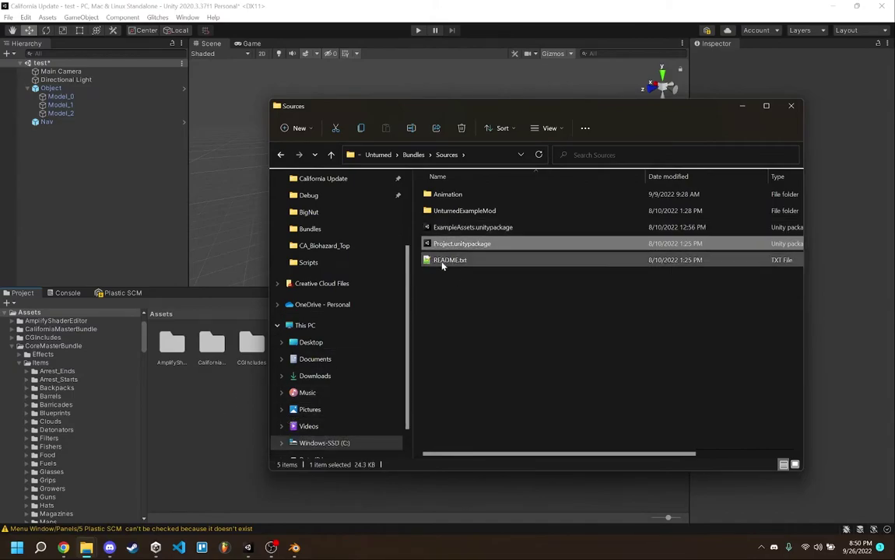
{"action": "left_click", "coordinate": [246, 412]}
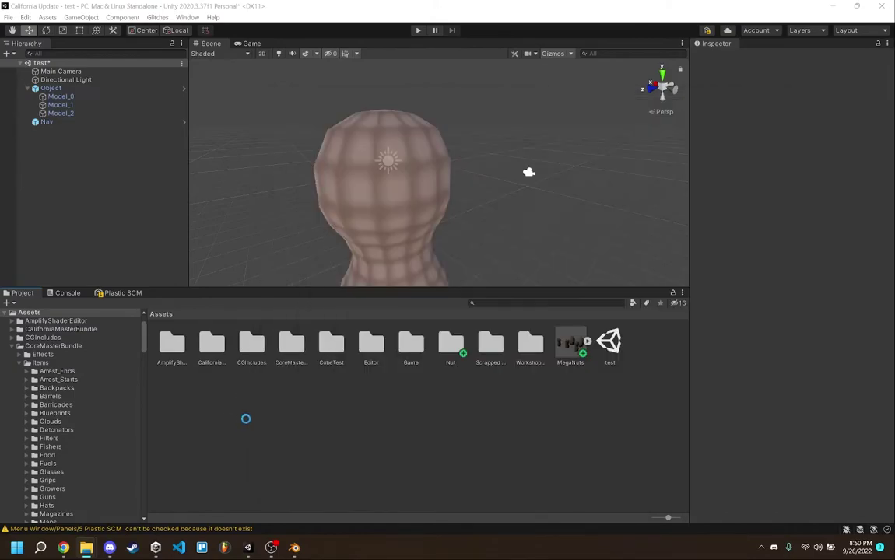
{"action": "double_click", "coordinate": [450, 348]}
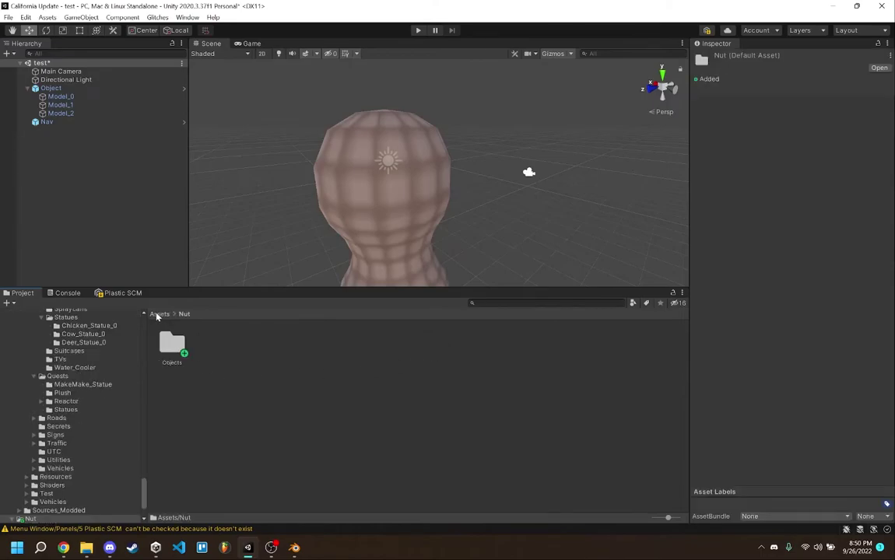
{"action": "left_click", "coordinate": [158, 315]}
{"action": "left_click", "coordinate": [794, 515]}
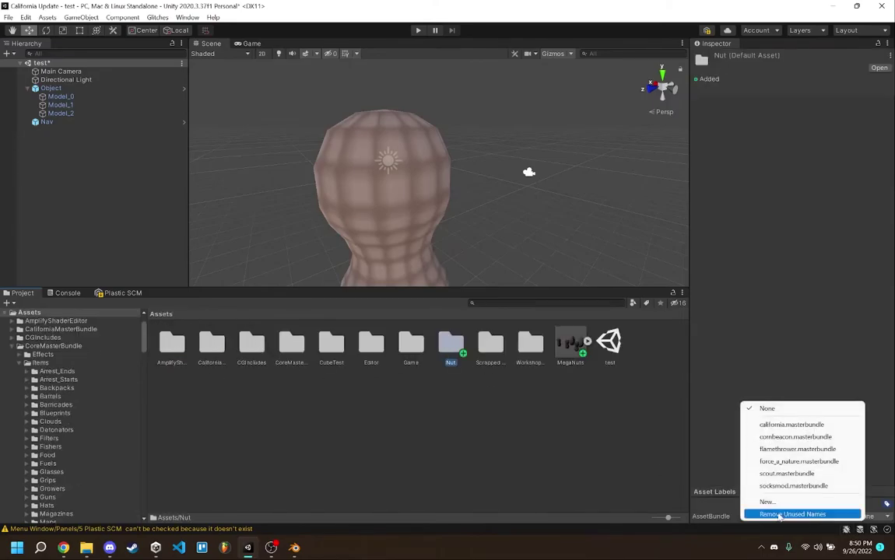
{"action": "left_click", "coordinate": [780, 502]}
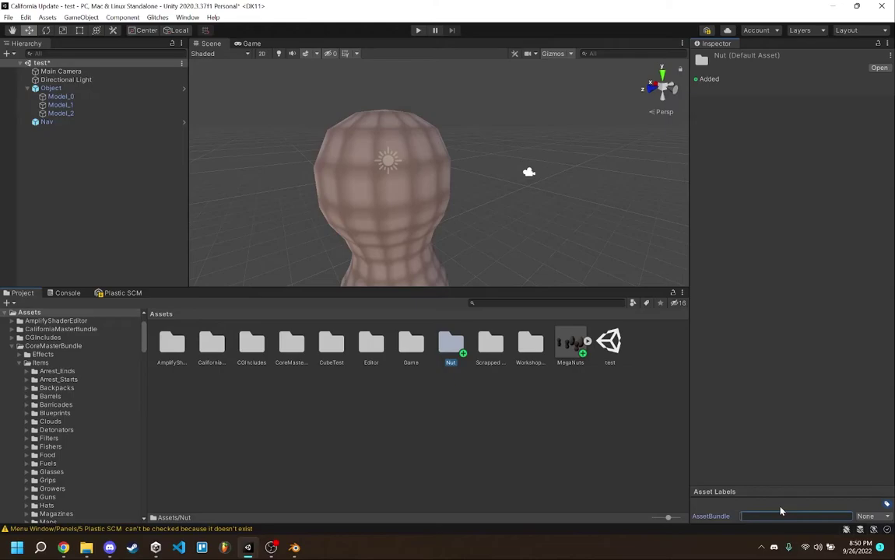
{"action": "key", "text": "t"}
{"action": "key", "text": "r"}
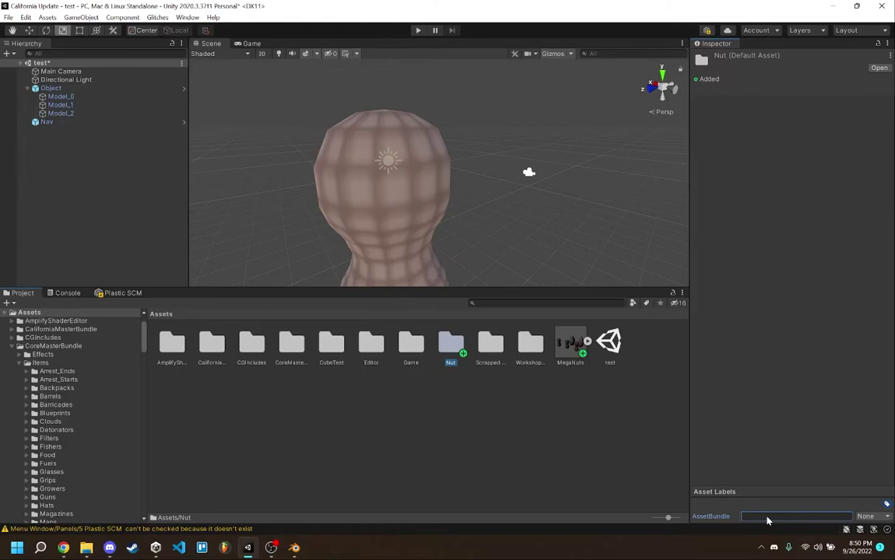
{"action": "key", "text": "e"}
{"action": "left_click", "coordinate": [487, 425]}
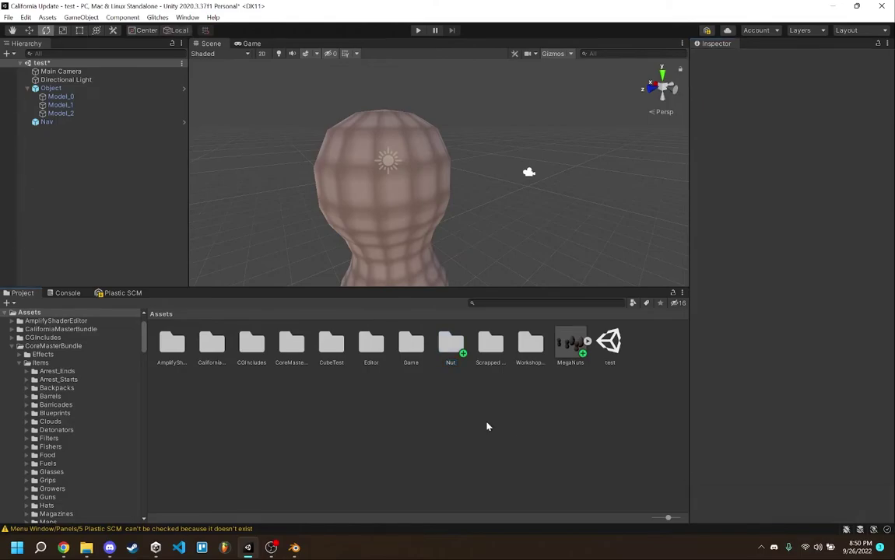
Assign the Nut folder to a new asset bundle named nut.masterbundle.
{"action": "left_click", "coordinate": [462, 351]}
{"action": "left_click", "coordinate": [772, 519]}
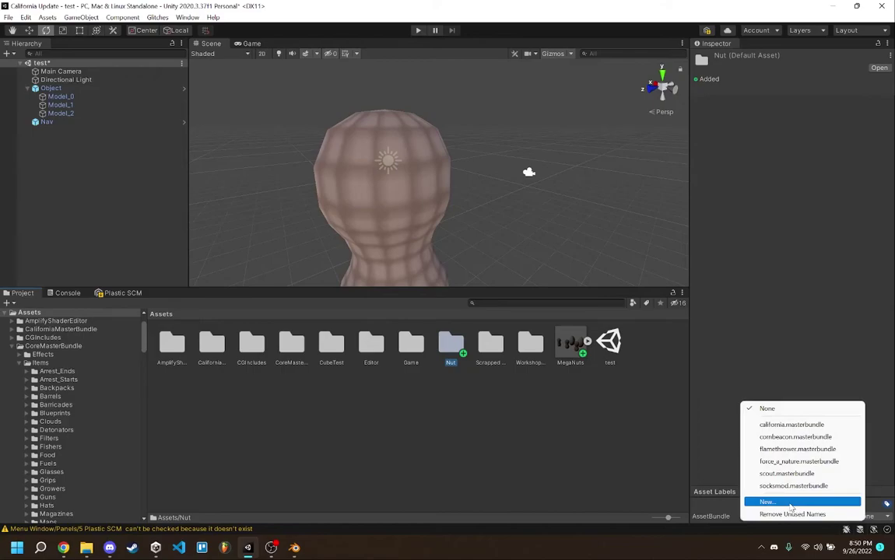
{"action": "left_click", "coordinate": [784, 499]}
{"action": "type", "text": "nut.master"}
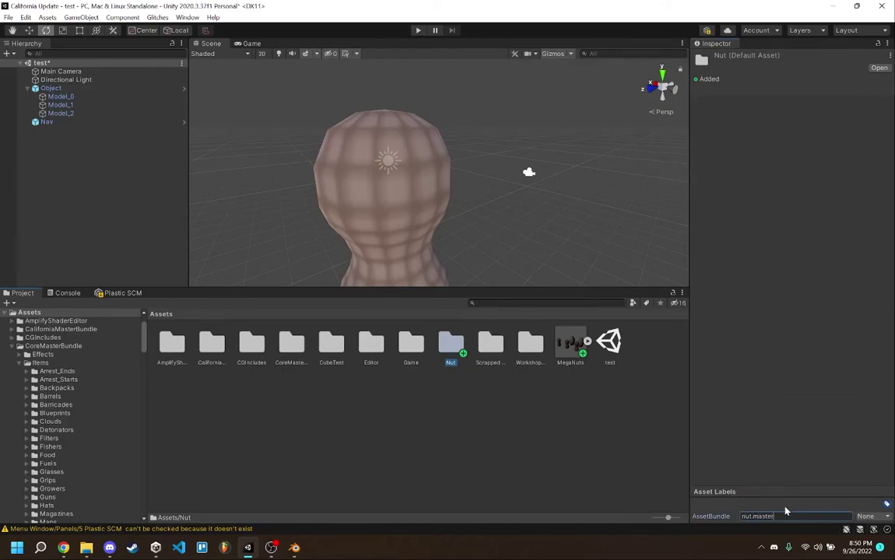
{"action": "type", "text": "bundle"}
{"action": "key", "text": "Return"}
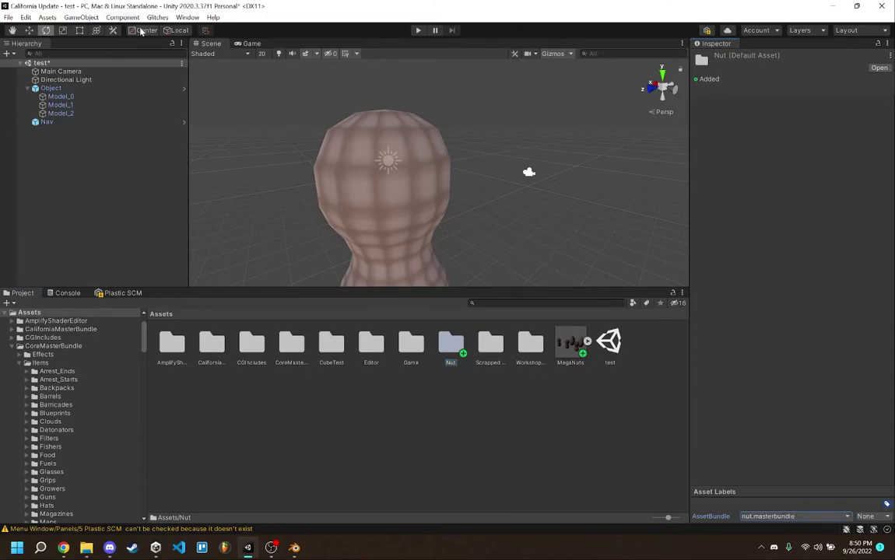
Open Unturned's Master Bundle Tool, deselect california.masterbundle and select nut.masterbundle instead.
{"action": "left_click", "coordinate": [193, 18]}
{"action": "mouse_move", "coordinate": [256, 90]}
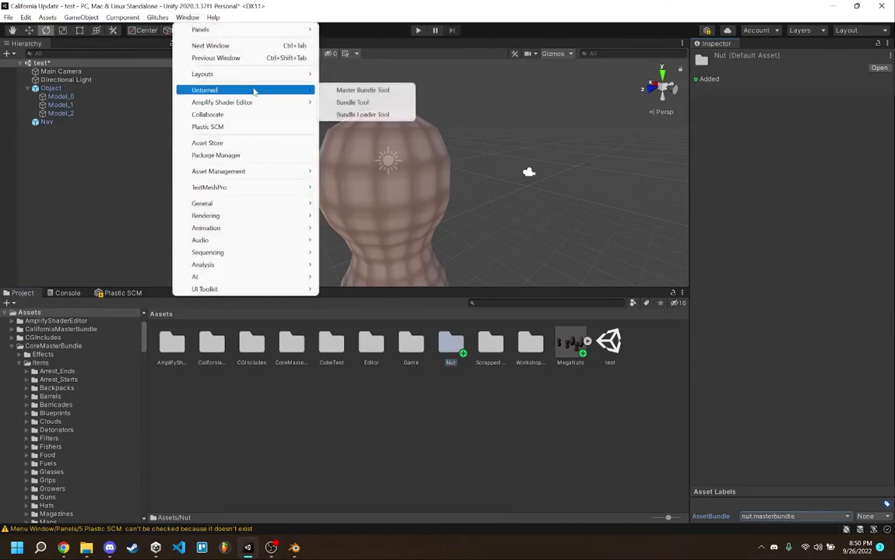
{"action": "left_click", "coordinate": [384, 92]}
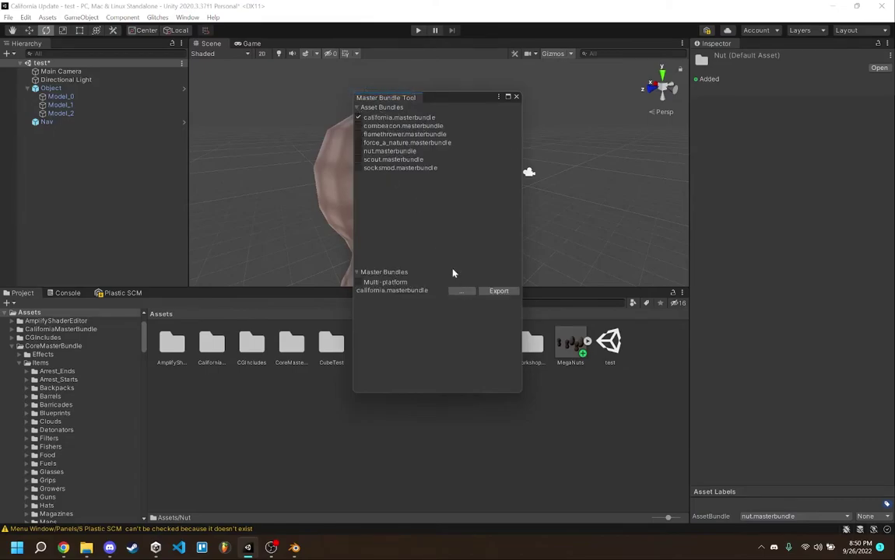
{"action": "left_click", "coordinate": [358, 118]}
{"action": "left_click", "coordinate": [358, 151]}
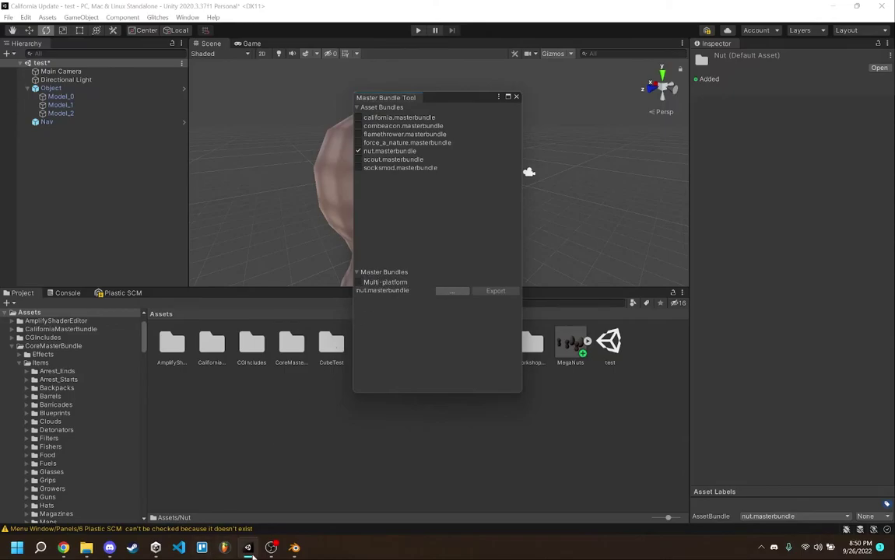
Switch to Unity Hub, examine the installed editors and the modules that can be added to Unity 2021.3.10f1, and return to Unity.
{"action": "mouse_move", "coordinate": [249, 549]}
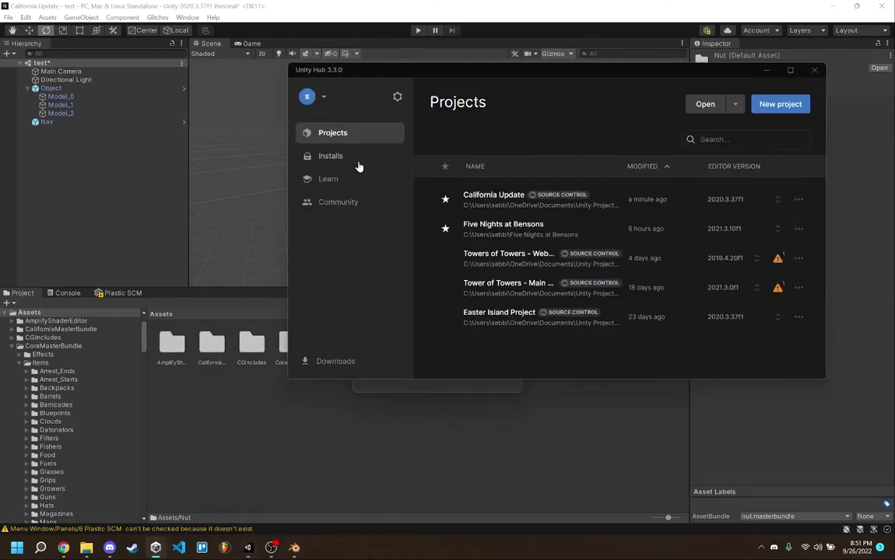
{"action": "left_click", "coordinate": [347, 156]}
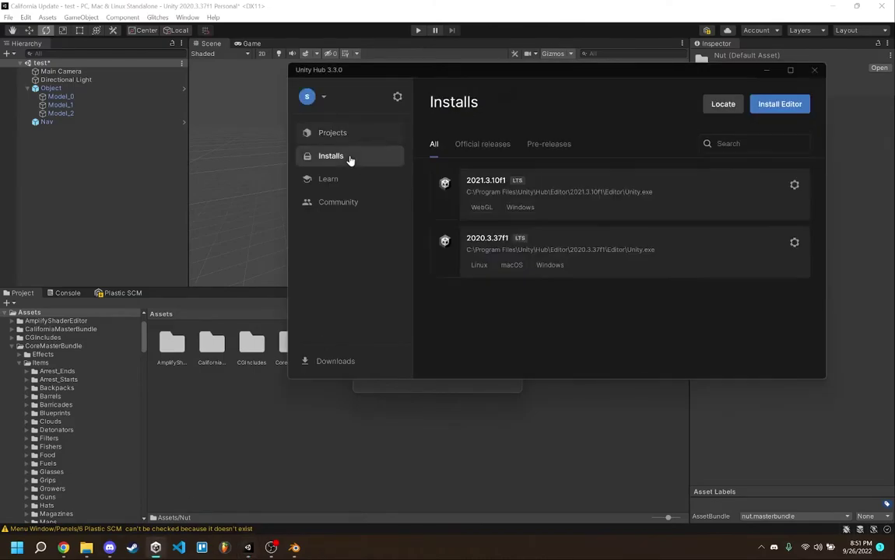
{"action": "left_click", "coordinate": [795, 187]}
{"action": "left_click", "coordinate": [684, 195]}
{"action": "scroll", "coordinate": [619, 246], "scroll_direction": "down", "scroll_amount": 5}
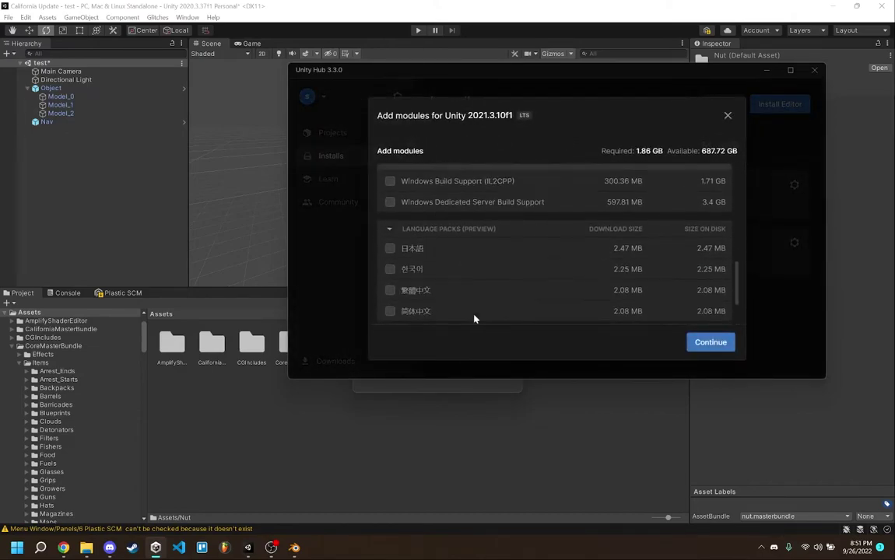
{"action": "scroll", "coordinate": [473, 316], "scroll_direction": "up", "scroll_amount": 2}
{"action": "left_click", "coordinate": [772, 274]}
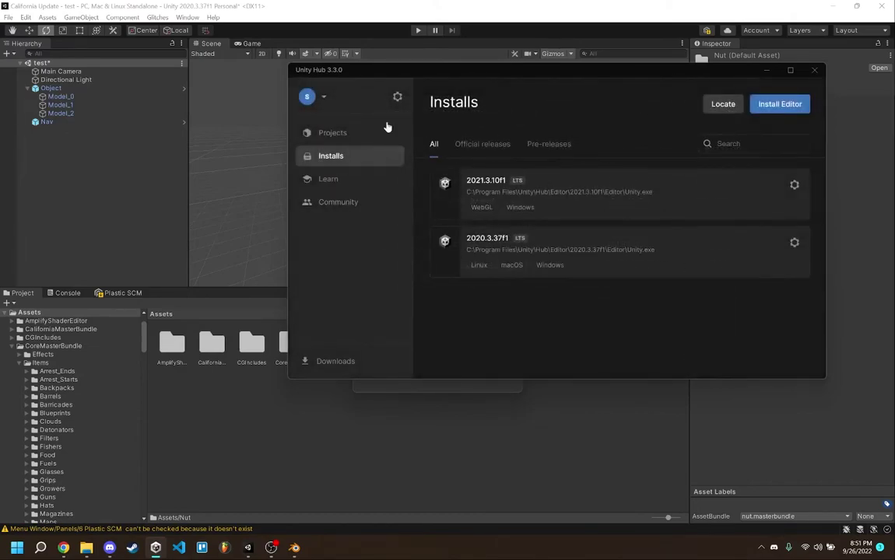
{"action": "left_click", "coordinate": [328, 133]}
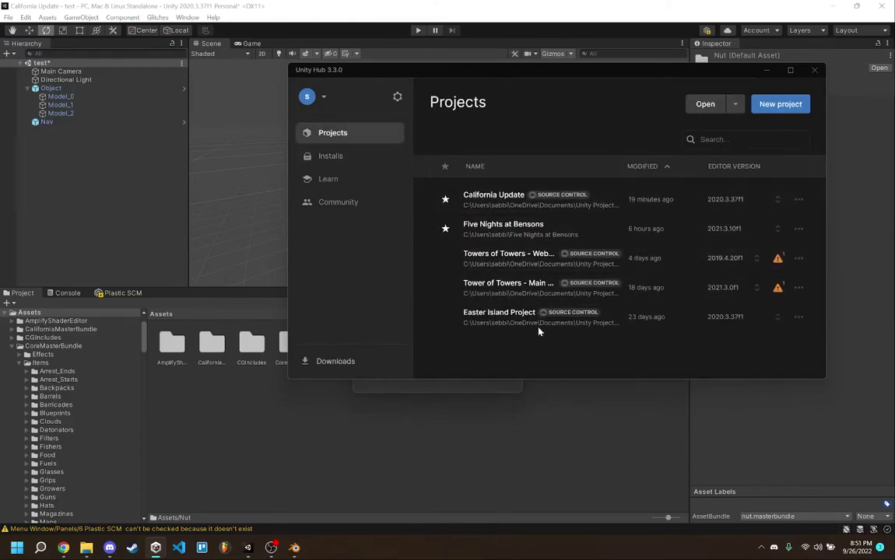
{"action": "left_click", "coordinate": [767, 70]}
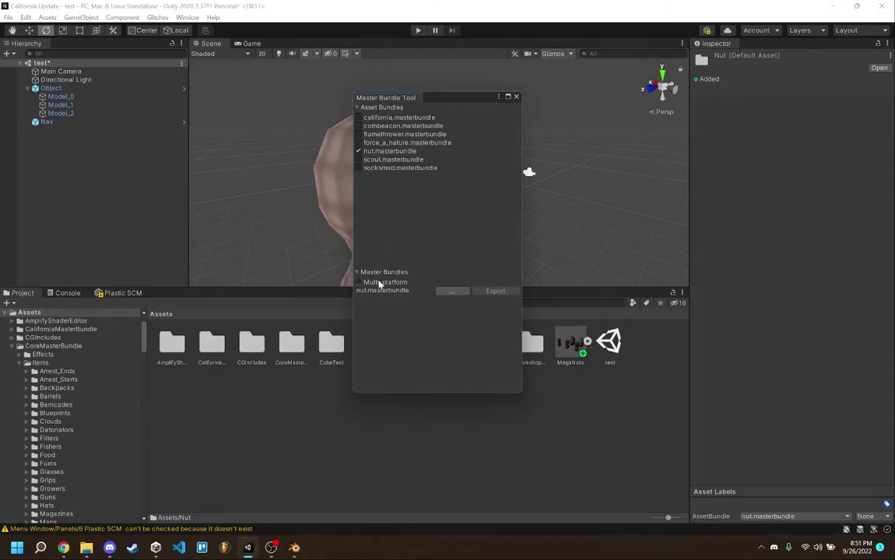
Export nut.masterbundle into a new folder named D inside the Unturned game directory.
{"action": "left_click", "coordinate": [452, 291]}
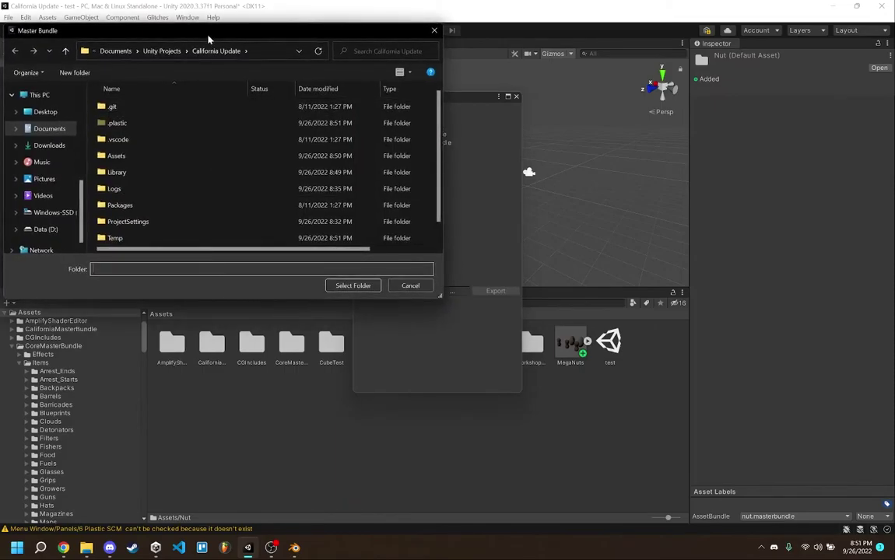
{"action": "left_click_drag", "start_coordinate": [207, 28], "coordinate": [614, 118]}
{"action": "scroll", "coordinate": [439, 279], "scroll_direction": "up", "scroll_amount": 5}
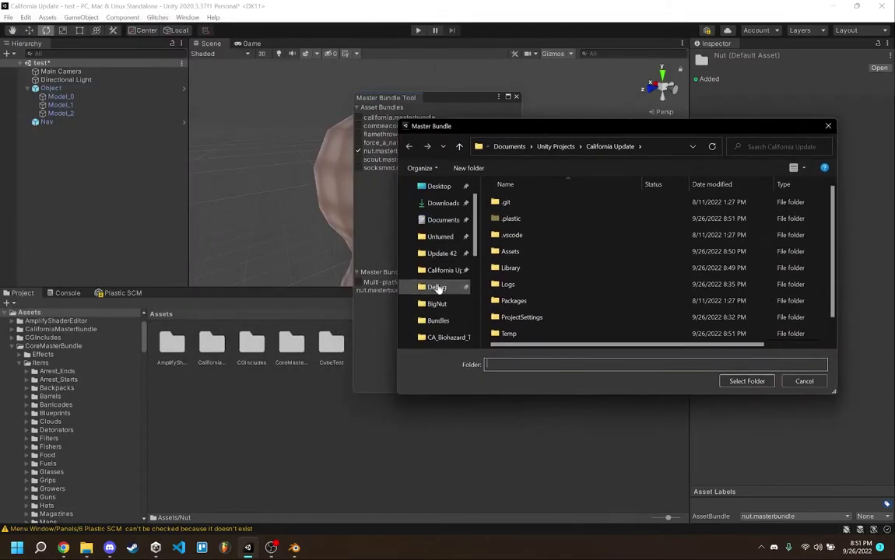
{"action": "left_click", "coordinate": [439, 236]}
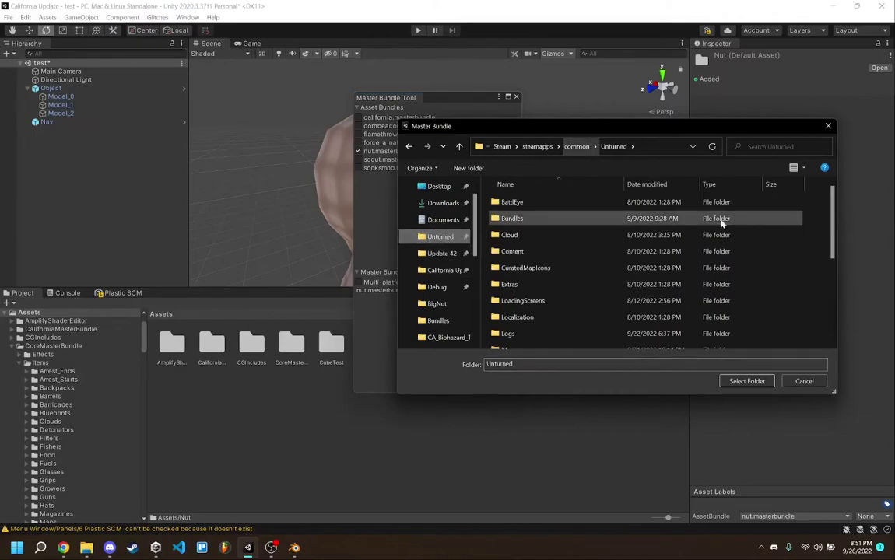
{"action": "right_click", "coordinate": [815, 253]}
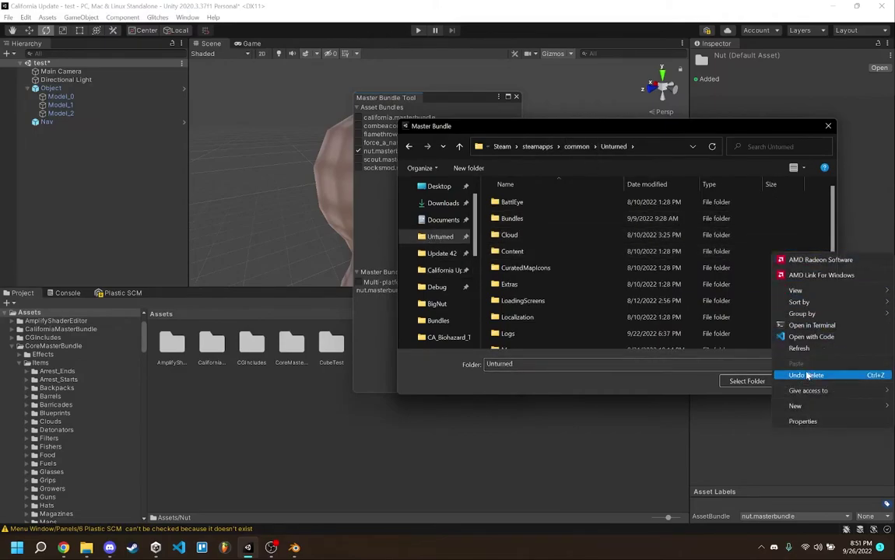
{"action": "mouse_move", "coordinate": [795, 406]}
{"action": "left_click", "coordinate": [716, 407]}
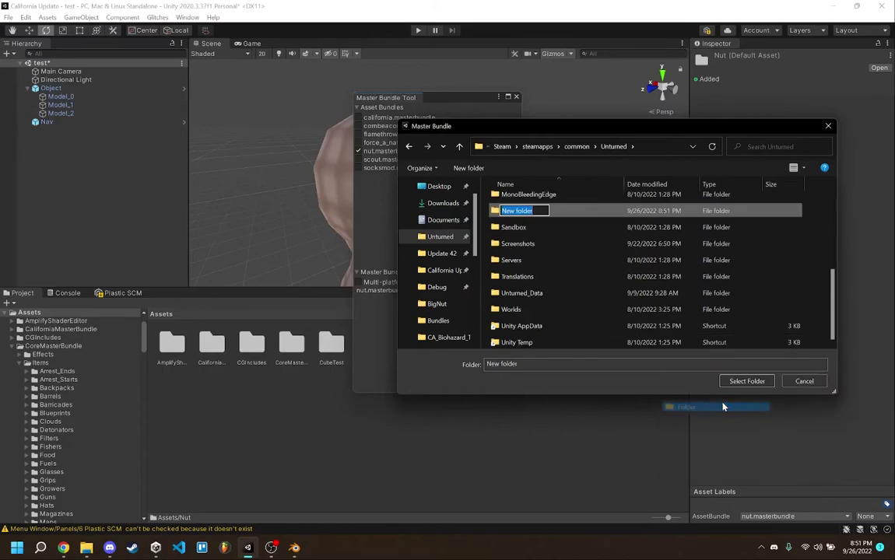
{"action": "type", "text": "D:"}
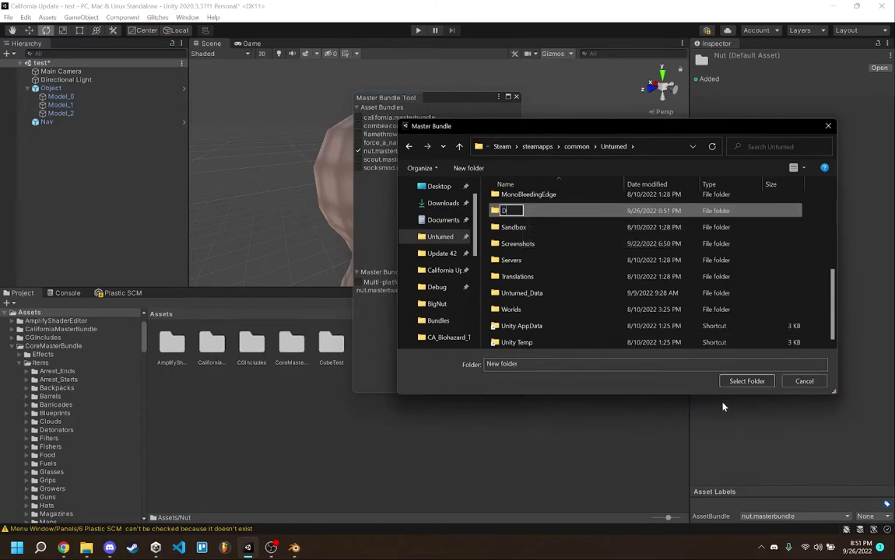
{"action": "key", "text": "Return"}
{"action": "left_click", "coordinate": [745, 381]}
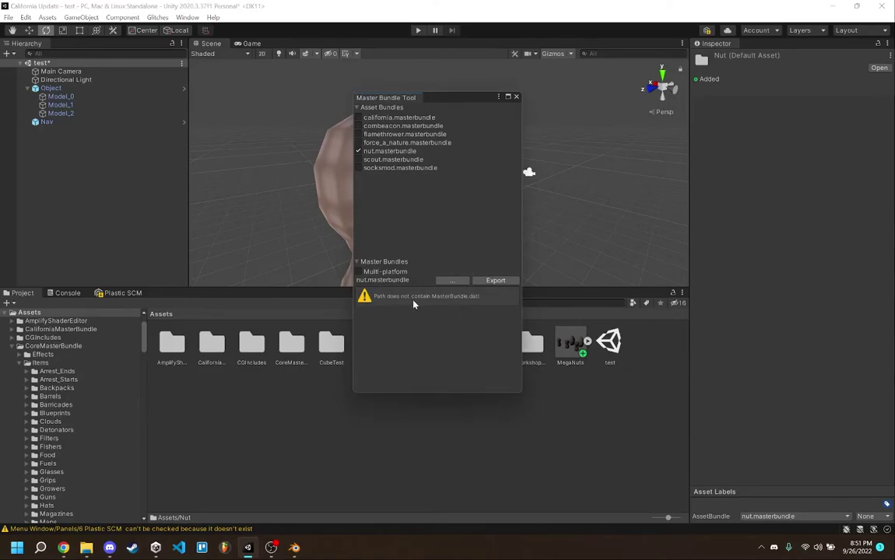
{"action": "left_click", "coordinate": [495, 280]}
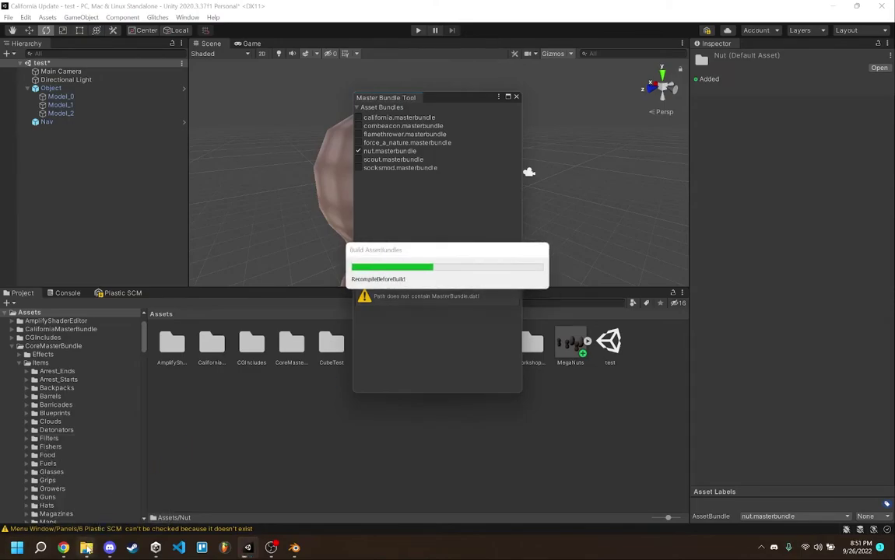
Switch to File Explorer and copy MasterBundle.dat from Unturned's Bundles folder into the D folder.
{"action": "mouse_move", "coordinate": [86, 549]}
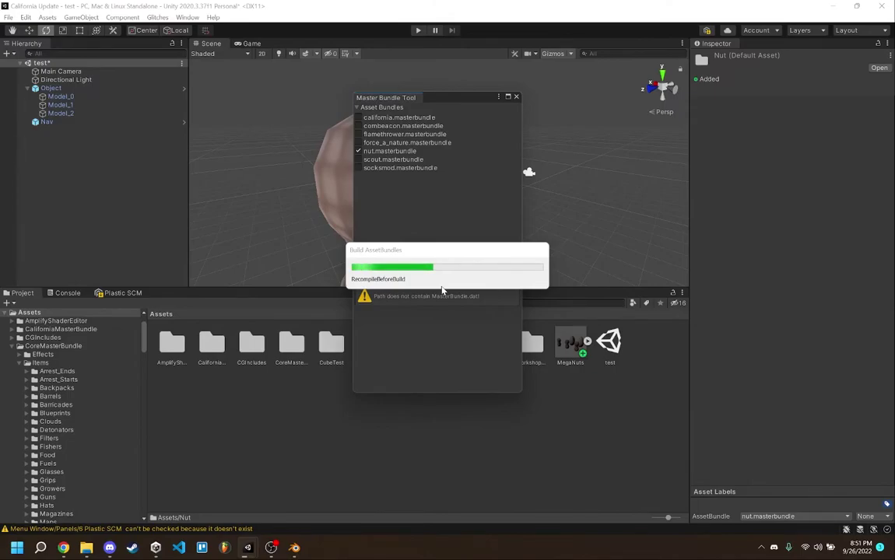
{"action": "left_click", "coordinate": [150, 491]}
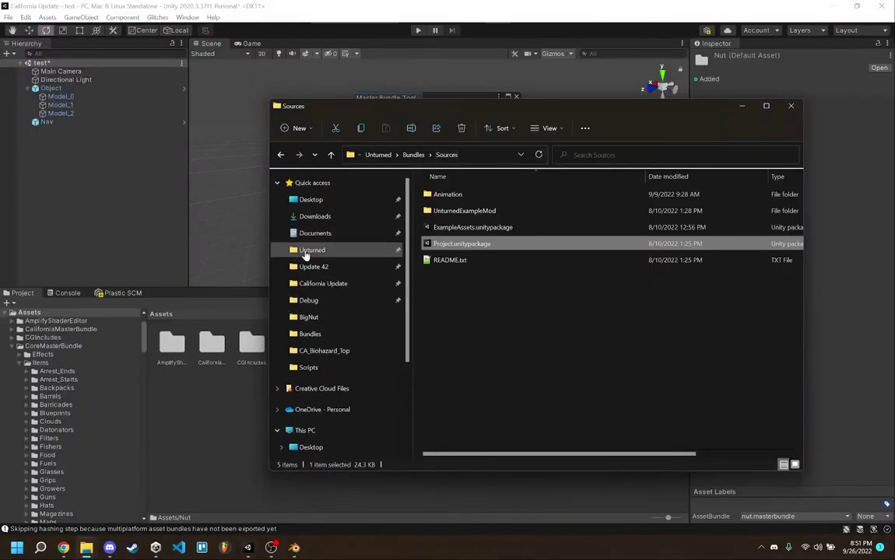
{"action": "left_click", "coordinate": [305, 250]}
{"action": "double_click", "coordinate": [451, 212]}
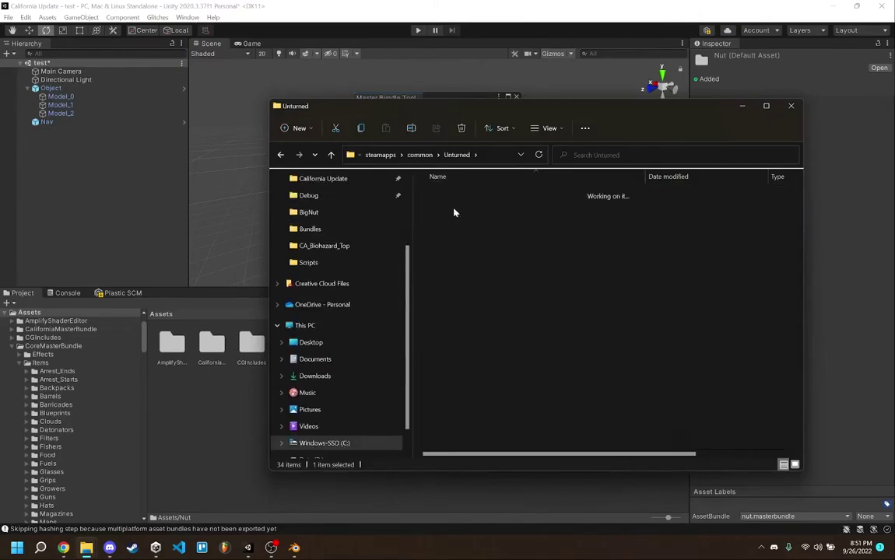
{"action": "scroll", "coordinate": [430, 278], "scroll_direction": "down", "scroll_amount": 1}
{"action": "left_click", "coordinate": [457, 442]}
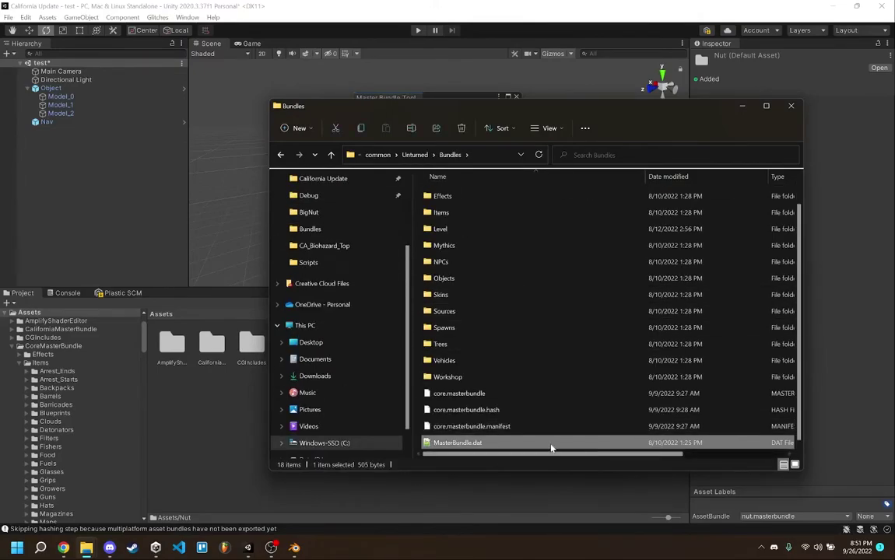
{"action": "right_click", "coordinate": [473, 443]}
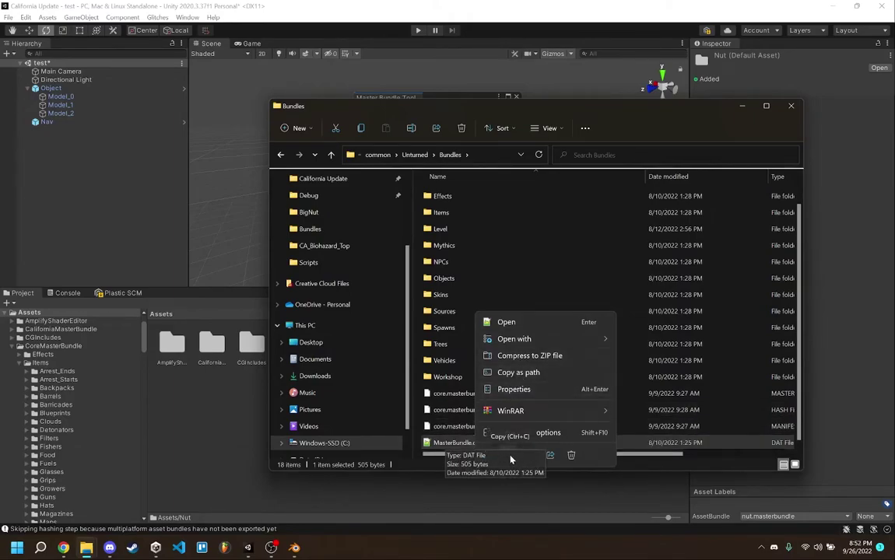
{"action": "left_click", "coordinate": [457, 409]}
{"action": "left_click", "coordinate": [414, 155]}
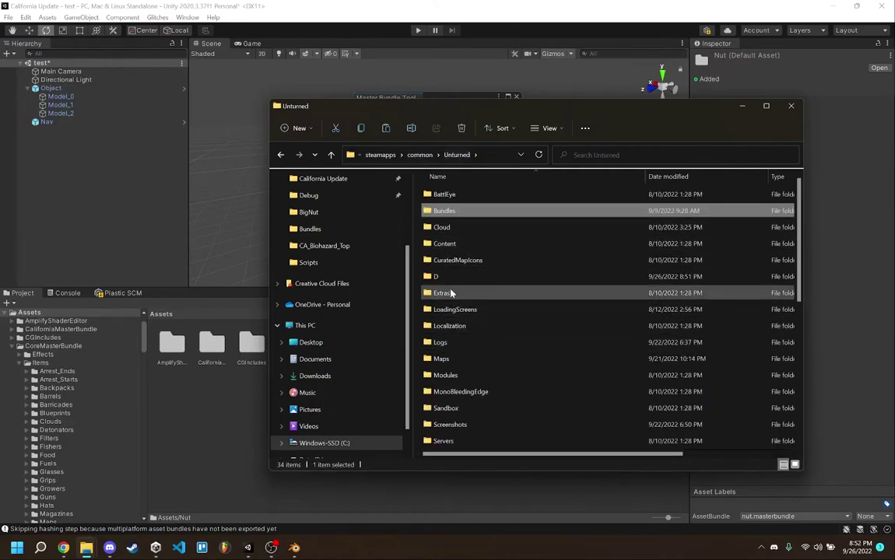
{"action": "double_click", "coordinate": [455, 278]}
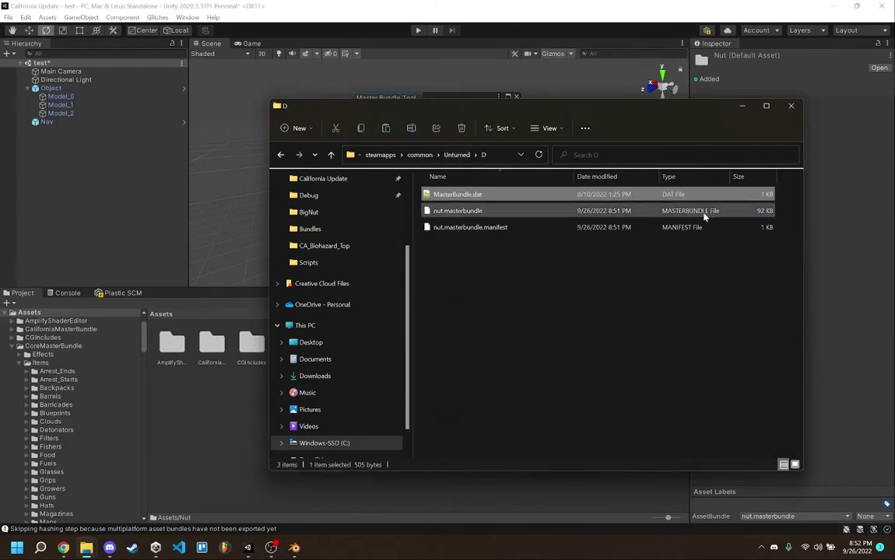
Open the copied MasterBundle.dat in Notepad++ and delete the two comment lines about the asset bundle path.
{"action": "double_click", "coordinate": [538, 195]}
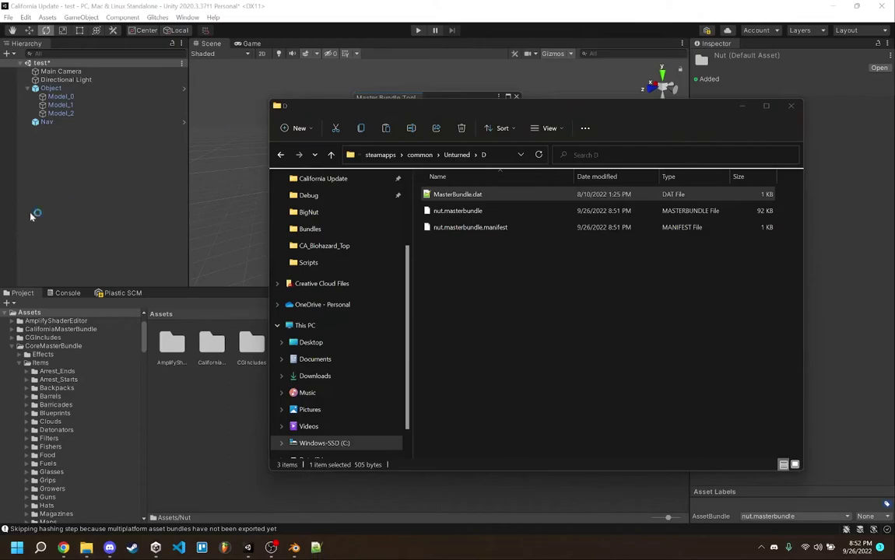
{"action": "left_click", "coordinate": [515, 314]}
{"action": "left_click_drag", "start_coordinate": [343, 98], "coordinate": [495, 68]}
{"action": "left_click", "coordinate": [329, 132]}
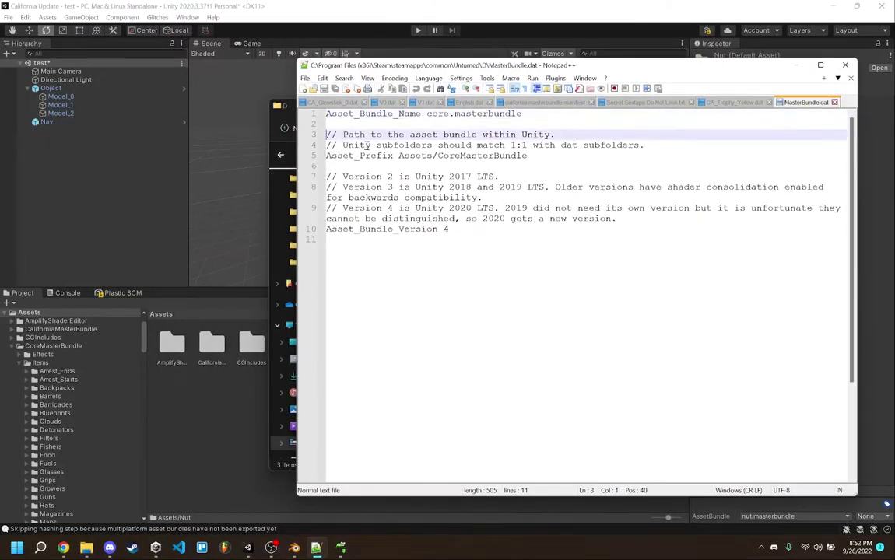
{"action": "left_click", "coordinate": [459, 156]}
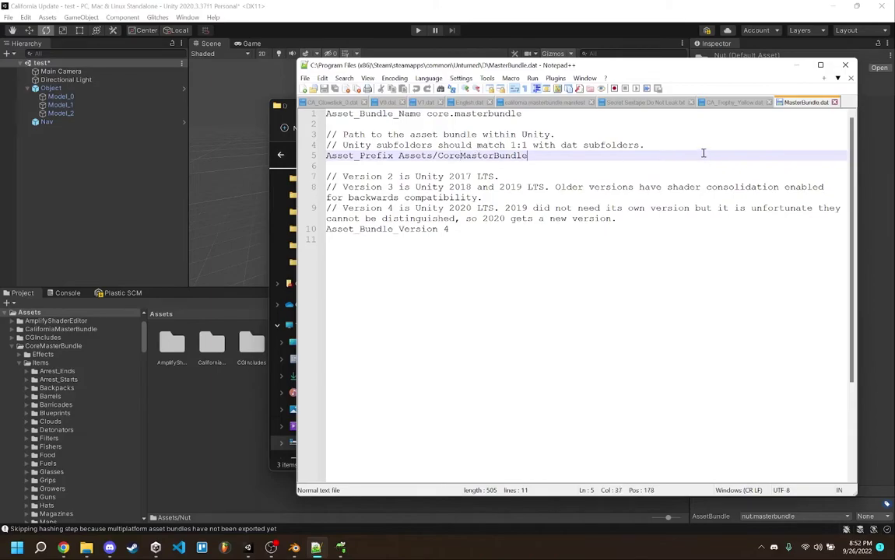
{"action": "left_click_drag", "start_coordinate": [702, 148], "coordinate": [701, 122]}
{"action": "key", "text": "Delete"}
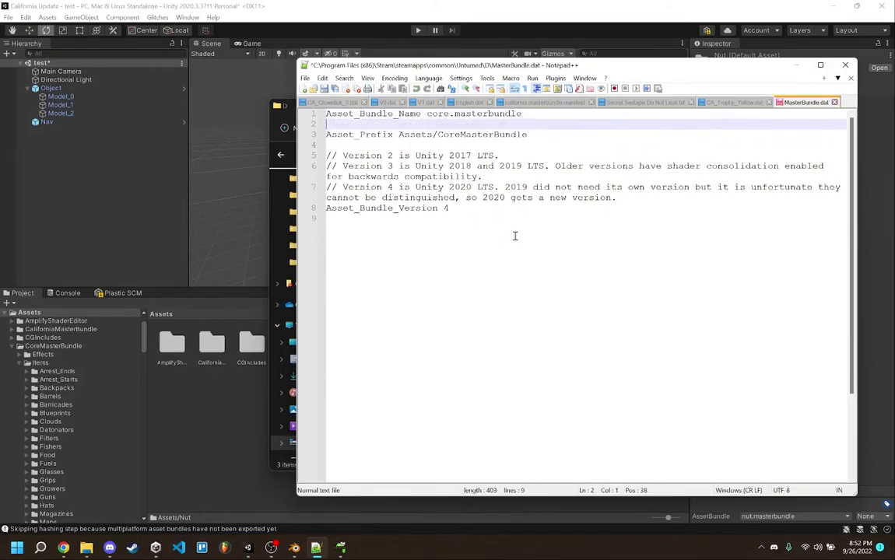
Delete the comment lines about Unity versions above the Asset_Bundle_Version line in MasterBundle.dat.
{"action": "left_click", "coordinate": [583, 185]}
{"action": "triple_click", "coordinate": [394, 211]}
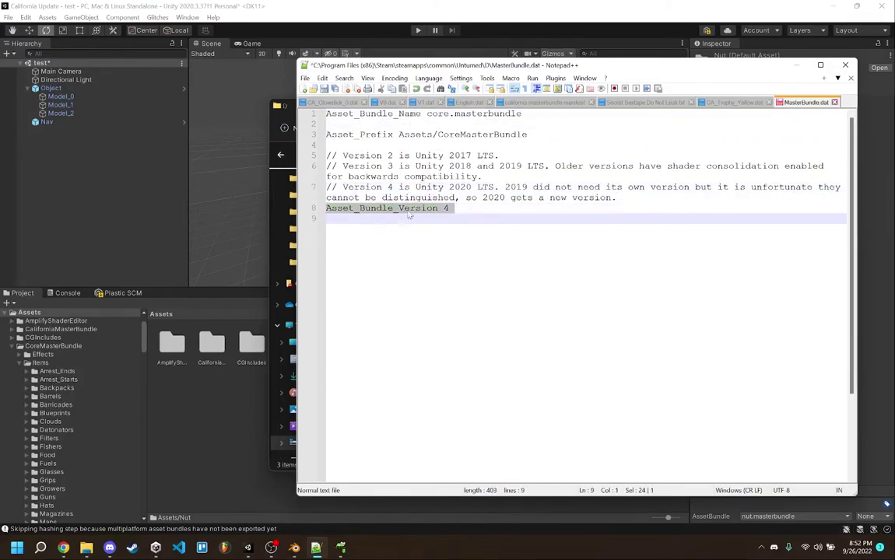
{"action": "left_click", "coordinate": [399, 209]}
{"action": "left_click_drag", "start_coordinate": [521, 215], "coordinate": [268, 208]}
{"action": "left_click", "coordinate": [550, 232]}
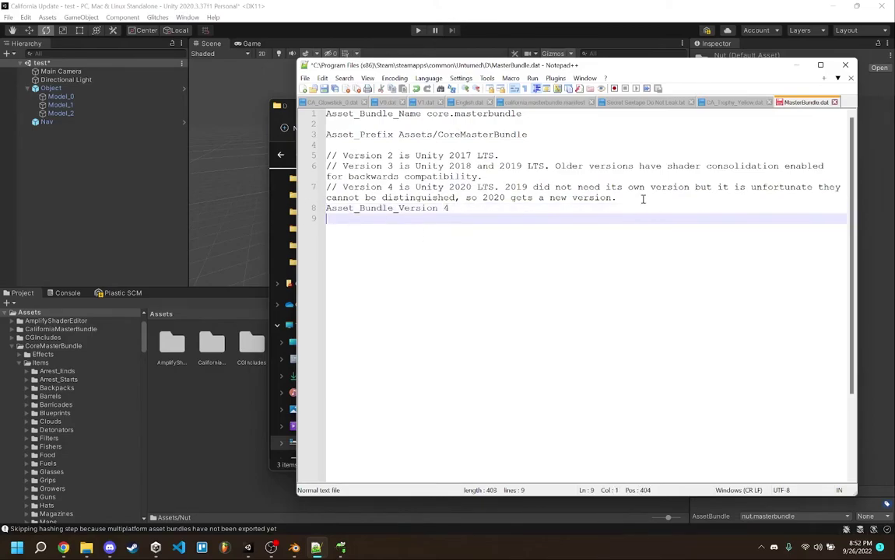
{"action": "left_click_drag", "start_coordinate": [634, 198], "coordinate": [603, 134]}
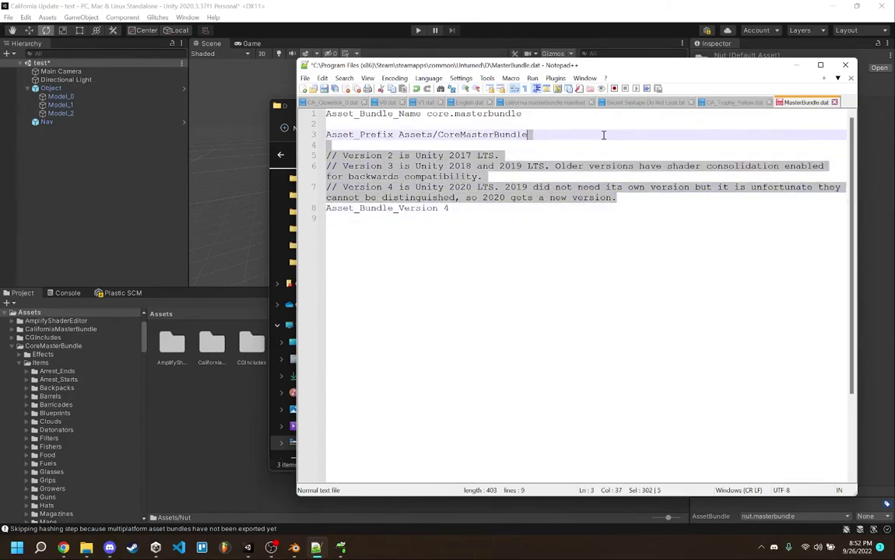
{"action": "key", "text": "BackSpace"}
Set Asset_Prefix to Assets/Nut and Asset_Bundle_Name to nut.masterbundle, and save MasterBundle.dat.
{"action": "double_click", "coordinate": [472, 136]}
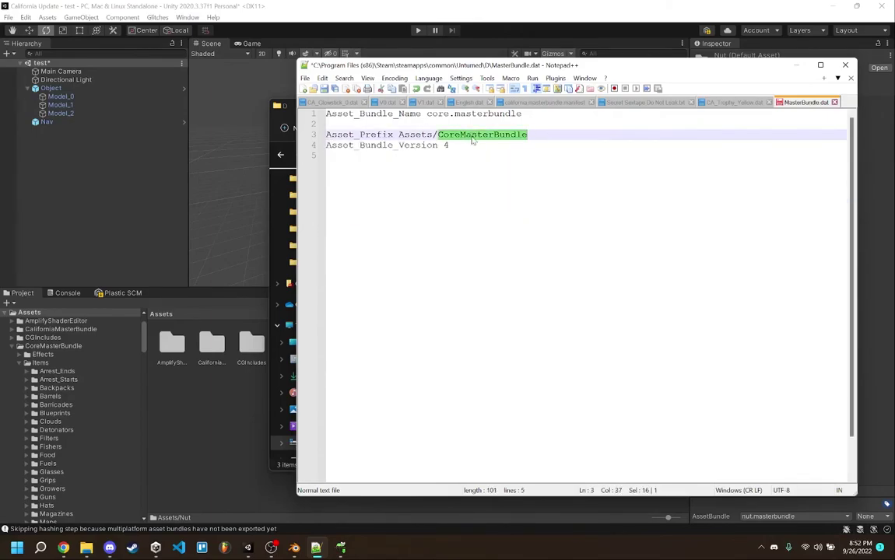
{"action": "type", "text": "Nut"}
{"action": "double_click", "coordinate": [437, 114]}
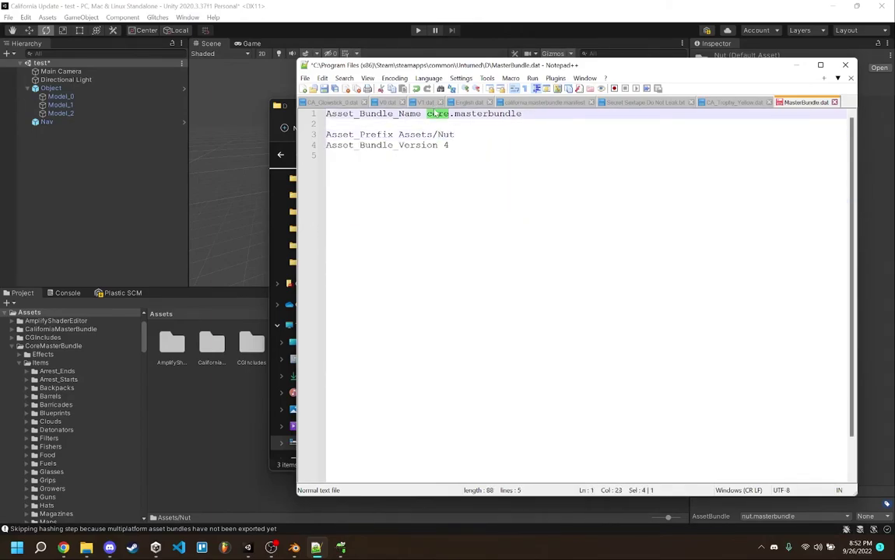
{"action": "type", "text": "nut"}
{"action": "left_click", "coordinate": [555, 200]}
Return to File Explorer, create a folder named Objects inside the D folder and open it.
{"action": "left_click_drag", "start_coordinate": [515, 69], "coordinate": [241, 72]}
{"action": "left_click", "coordinate": [683, 303]}
{"action": "right_click", "coordinate": [717, 346]}
{"action": "left_click", "coordinate": [537, 337]}
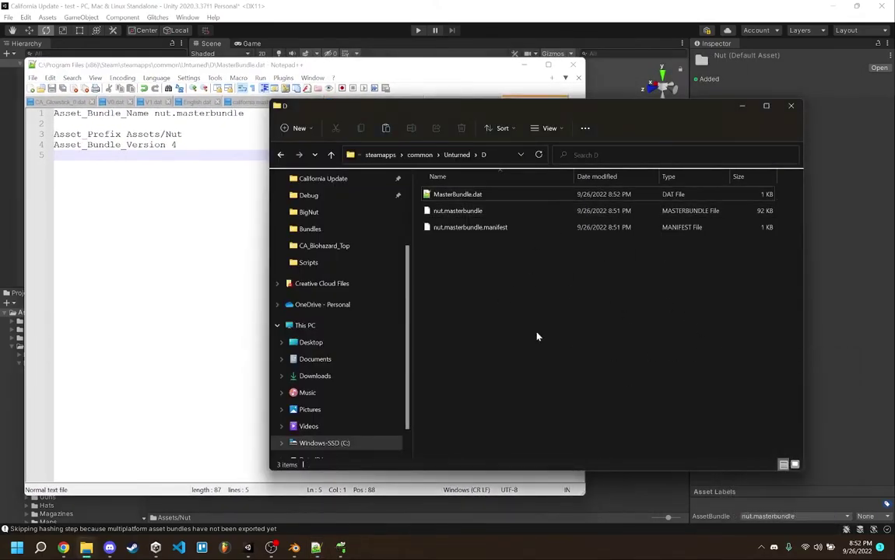
{"action": "right_click", "coordinate": [537, 337]}
{"action": "mouse_move", "coordinate": [614, 440]}
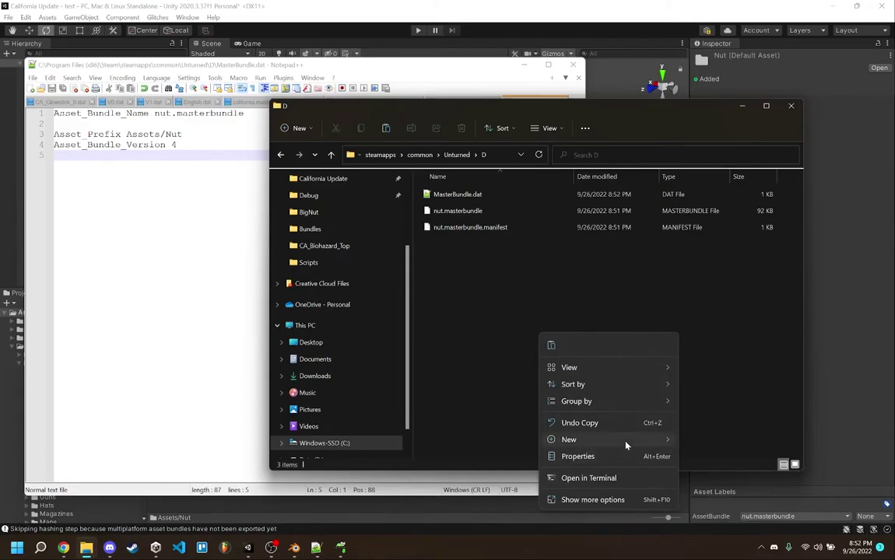
{"action": "left_click", "coordinate": [707, 442]}
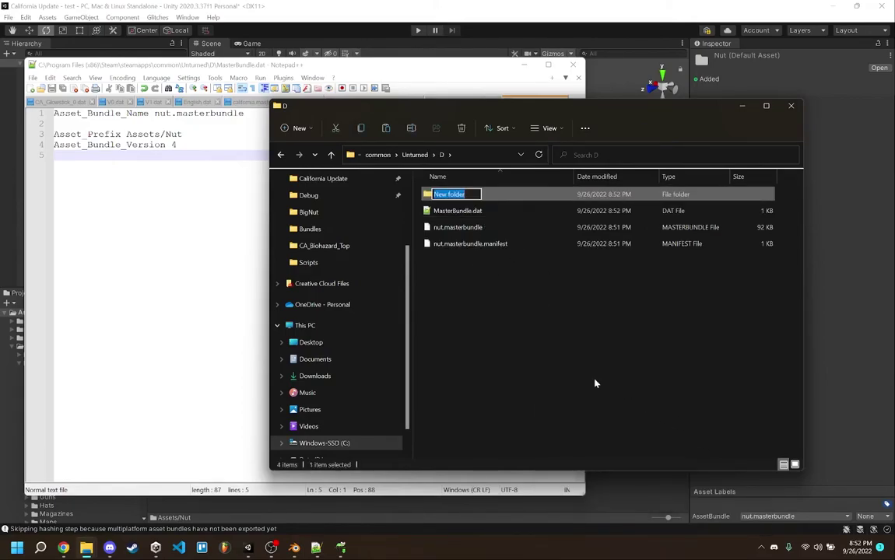
{"action": "type", "text": "Objects"}
{"action": "key", "text": "Return"}
{"action": "key", "text": "Return"}
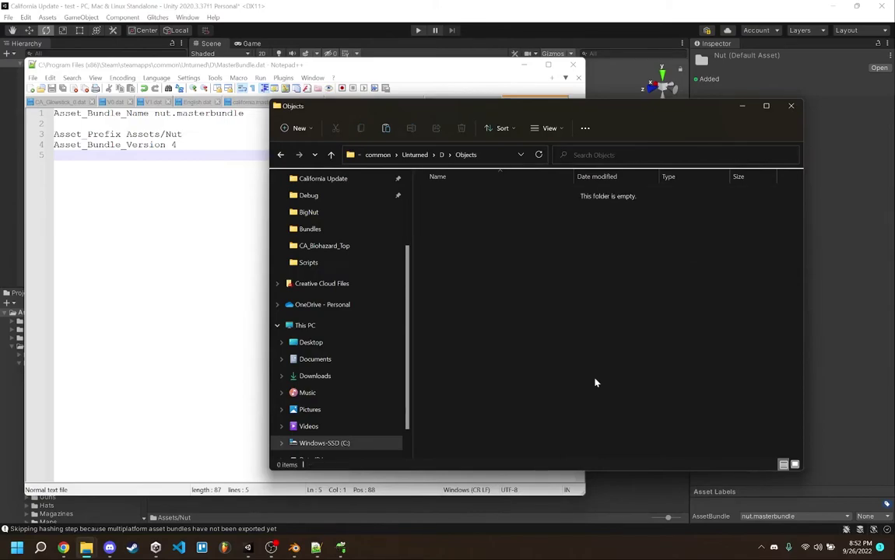
Create a folder named Large inside the Objects folder and open it.
{"action": "right_click", "coordinate": [594, 382]}
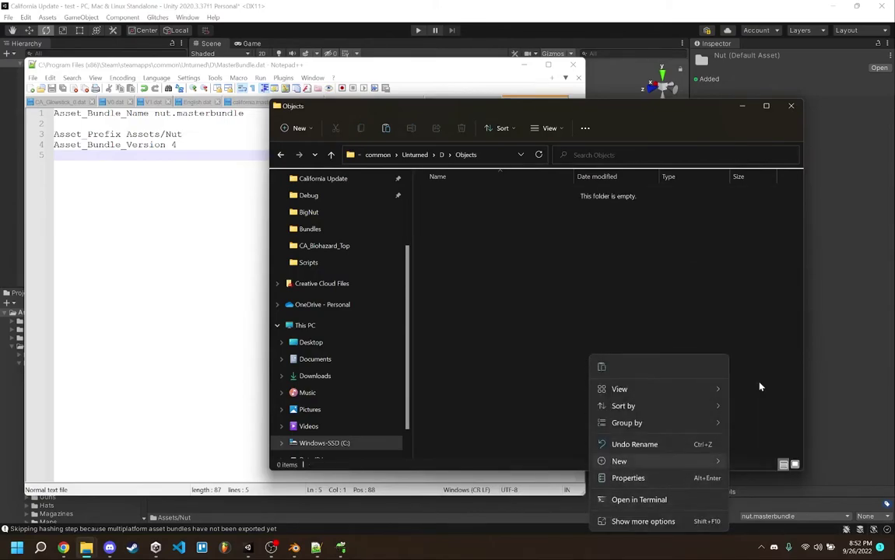
{"action": "key", "text": "ctrl+shift+n"}
{"action": "type", "text": "Large"}
{"action": "key", "text": "Return"}
{"action": "key", "text": "Return"}
Create a folder named Nut_0 inside the Large folder and open it.
{"action": "right_click", "coordinate": [629, 322]}
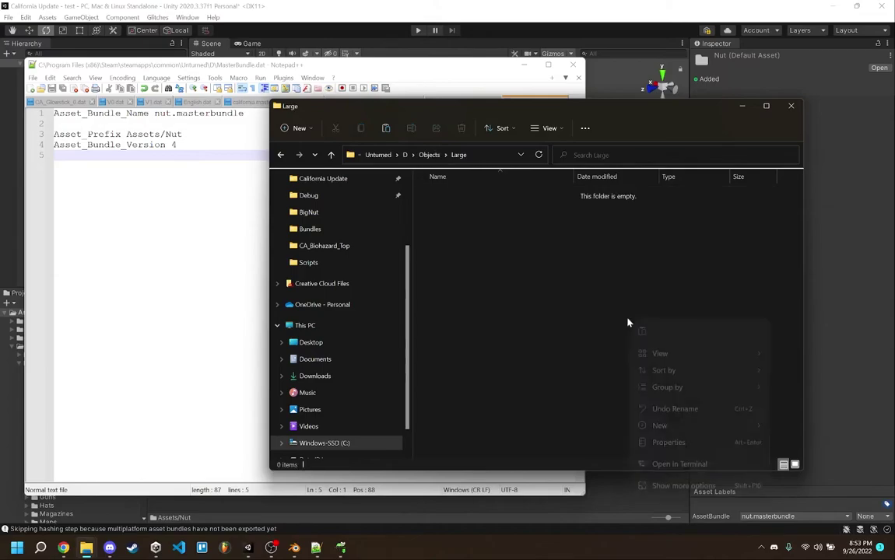
{"action": "mouse_move", "coordinate": [711, 427]}
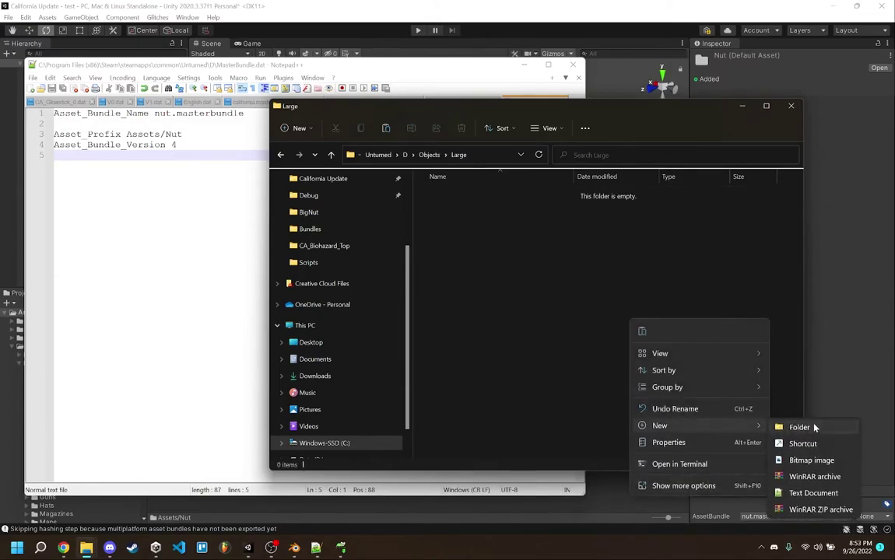
{"action": "left_click", "coordinate": [799, 428]}
{"action": "type", "text": "Nut_"}
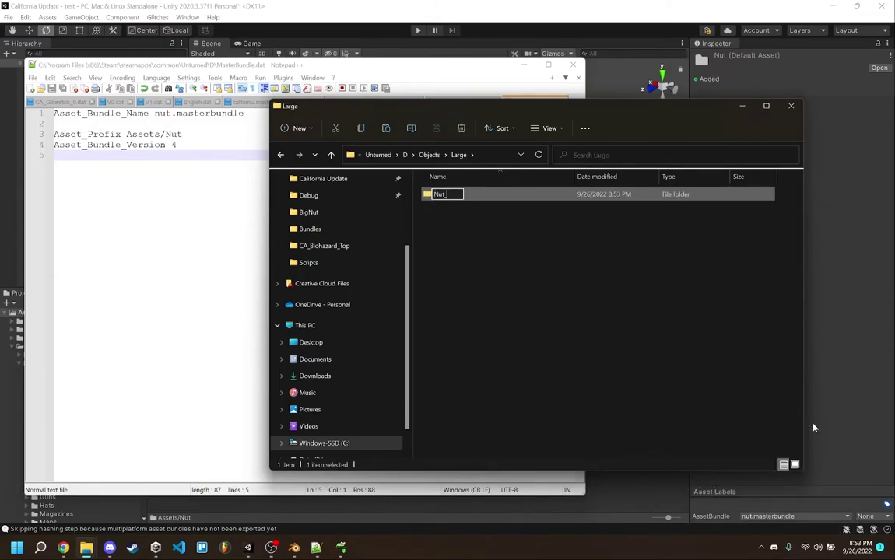
{"action": "type", "text": "0"}
{"action": "key", "text": "Return"}
{"action": "key", "text": "Return"}
{"action": "scroll", "coordinate": [313, 324], "scroll_direction": "up", "scroll_amount": 3}
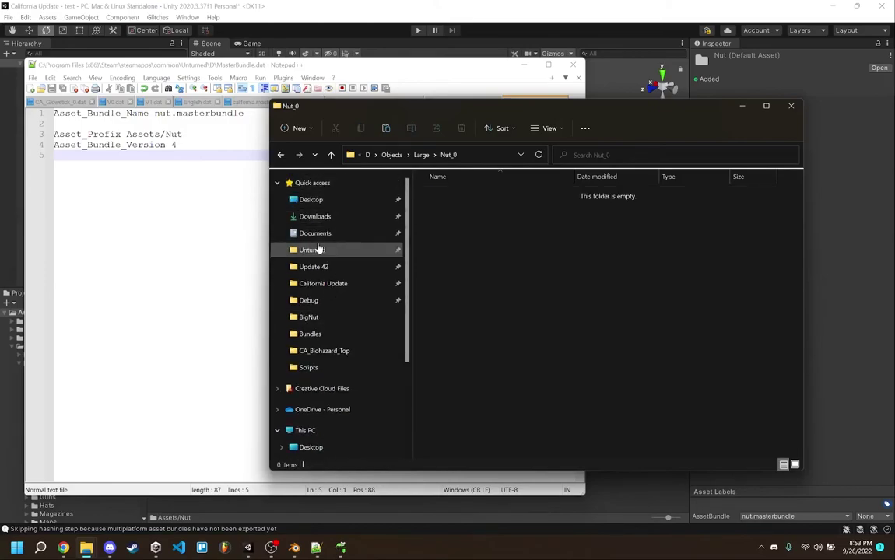
{"action": "right_click", "coordinate": [316, 251]}
{"action": "left_click", "coordinate": [312, 250]}
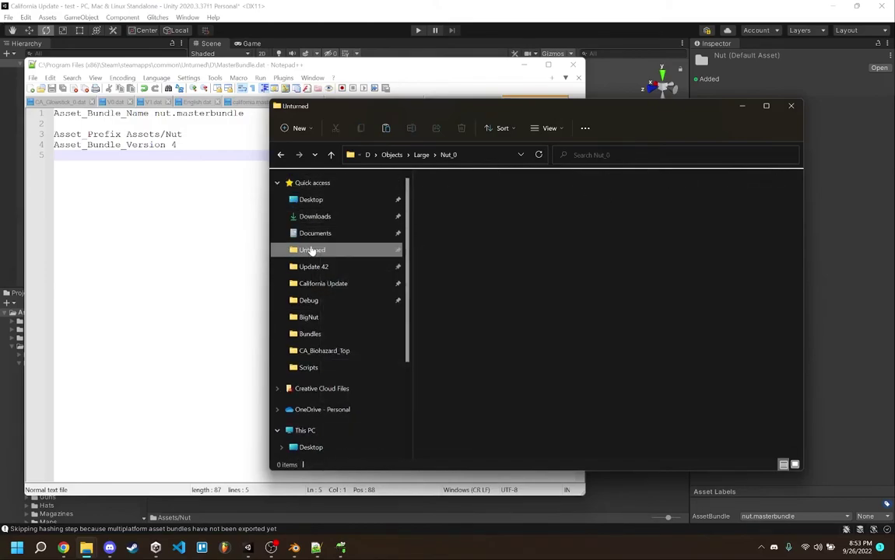
{"action": "right_click", "coordinate": [312, 249]}
{"action": "double_click", "coordinate": [456, 210]}
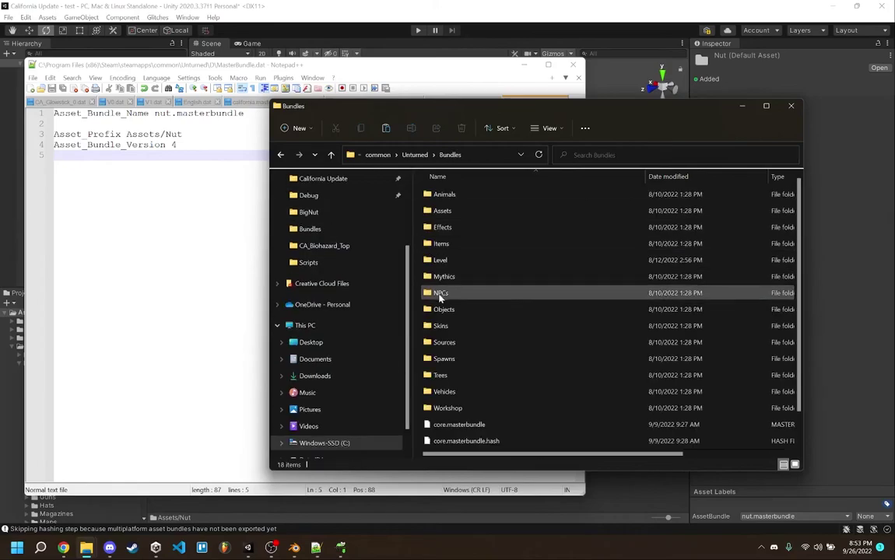
{"action": "left_click", "coordinate": [281, 154]}
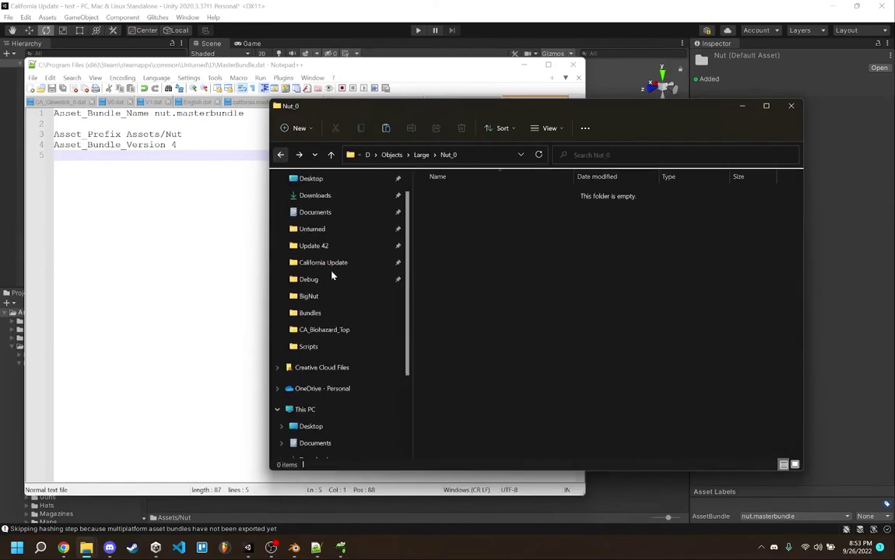
Open the Unturned folder in a new window and browse to Bundles/Objects/Large/Business/Container_0.
{"action": "right_click", "coordinate": [317, 259]}
{"action": "left_click", "coordinate": [378, 284]}
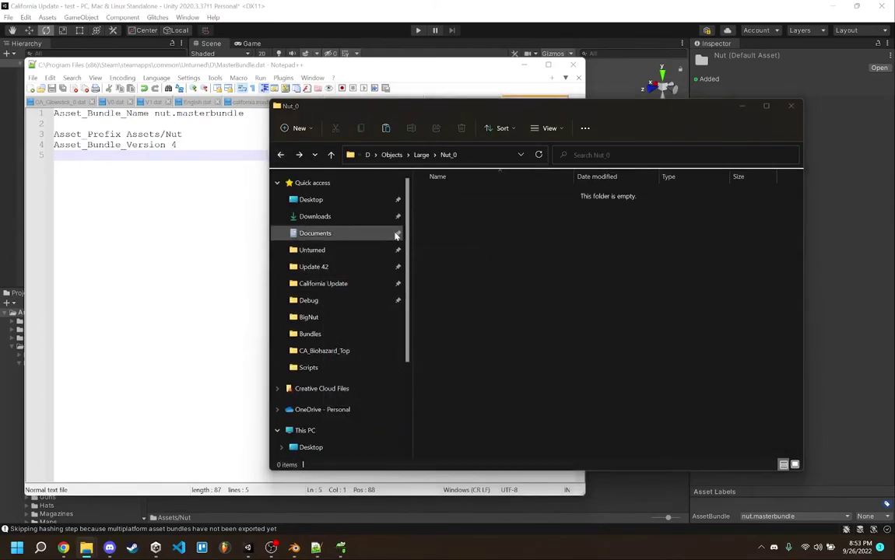
{"action": "double_click", "coordinate": [464, 226]}
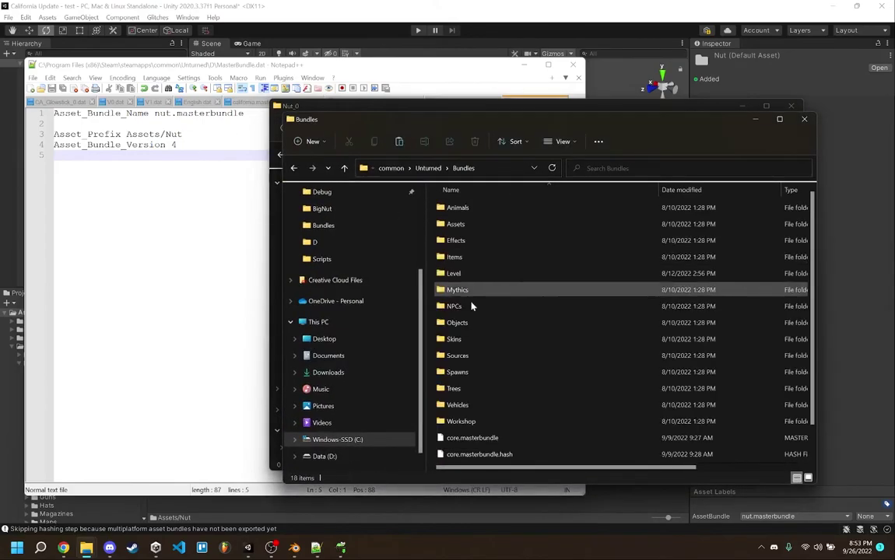
{"action": "double_click", "coordinate": [469, 327]}
{"action": "double_click", "coordinate": [465, 209]}
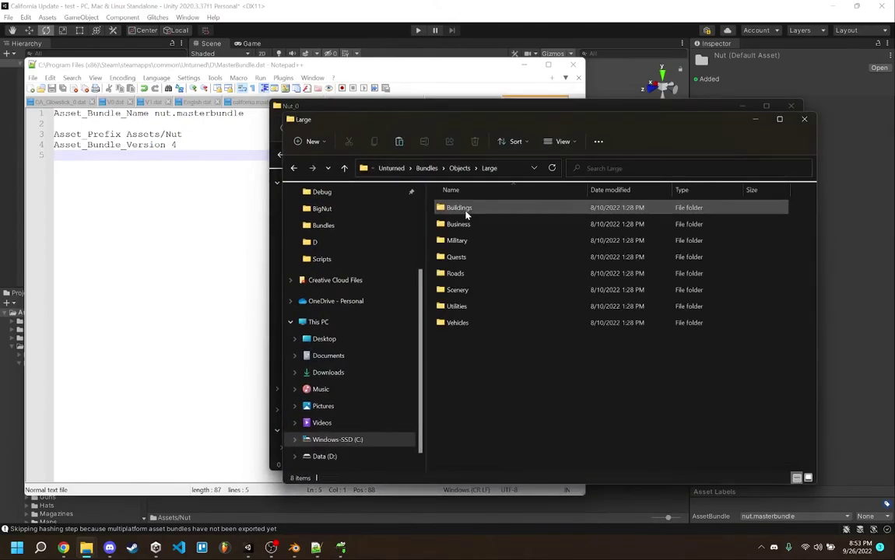
{"action": "double_click", "coordinate": [467, 225]}
{"action": "left_click", "coordinate": [476, 210]}
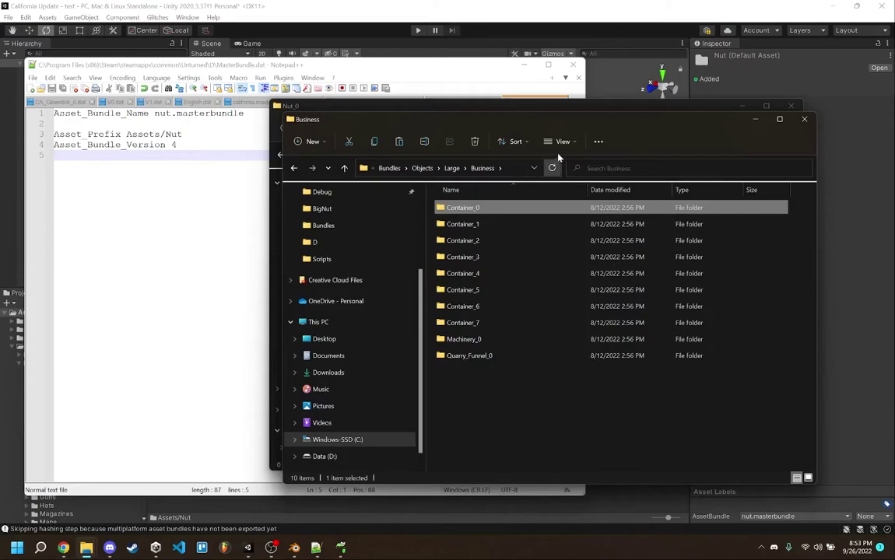
Copy Container_0.dat and English.dat from the Container_0 folder into the new Nut_0 folder.
{"action": "left_click_drag", "start_coordinate": [529, 386], "coordinate": [809, 192]}
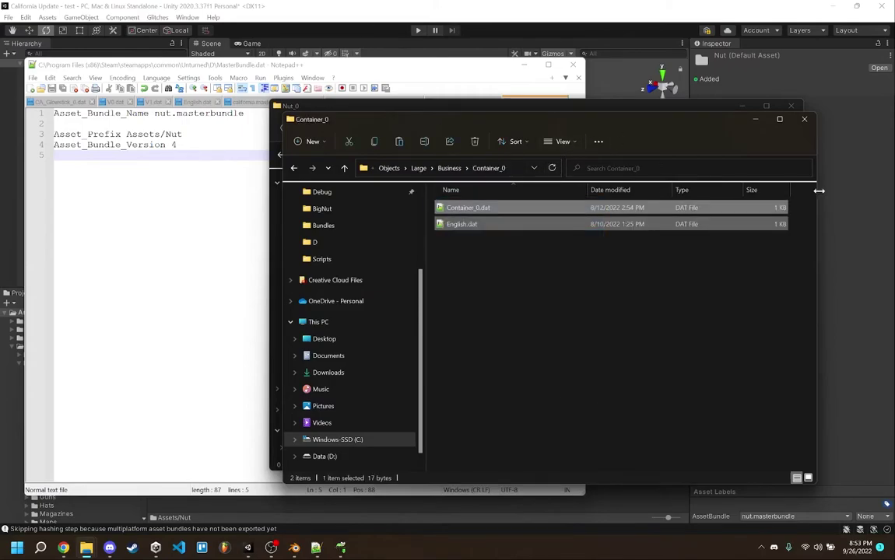
{"action": "left_click", "coordinate": [753, 120]}
{"action": "key", "text": "ctrl+e"}
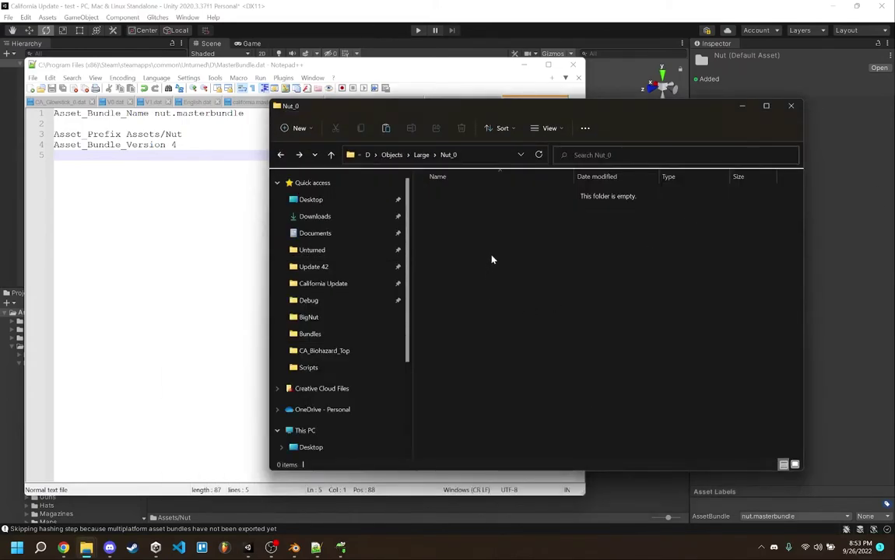
{"action": "left_click", "coordinate": [505, 271]}
{"action": "key", "text": "ctrl+v"}
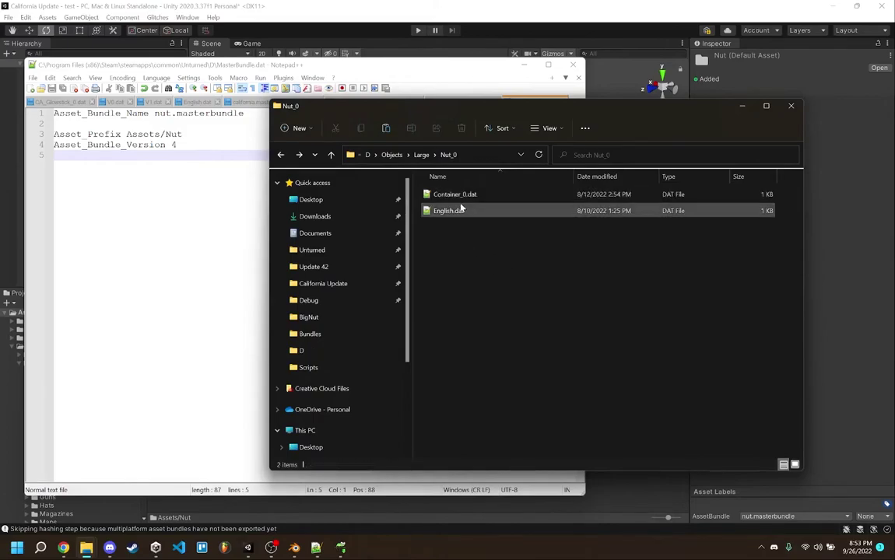
Rename the copied Container_0.dat file as Nut_0.dat.
{"action": "left_click", "coordinate": [457, 196]}
{"action": "key", "text": "F2"}
{"action": "type", "text": "Nut_0"}
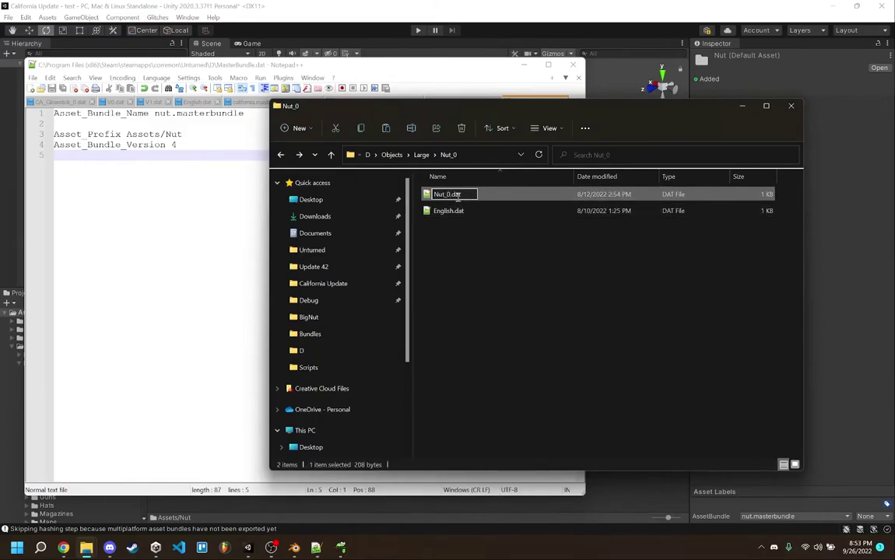
{"action": "key", "text": "Return"}
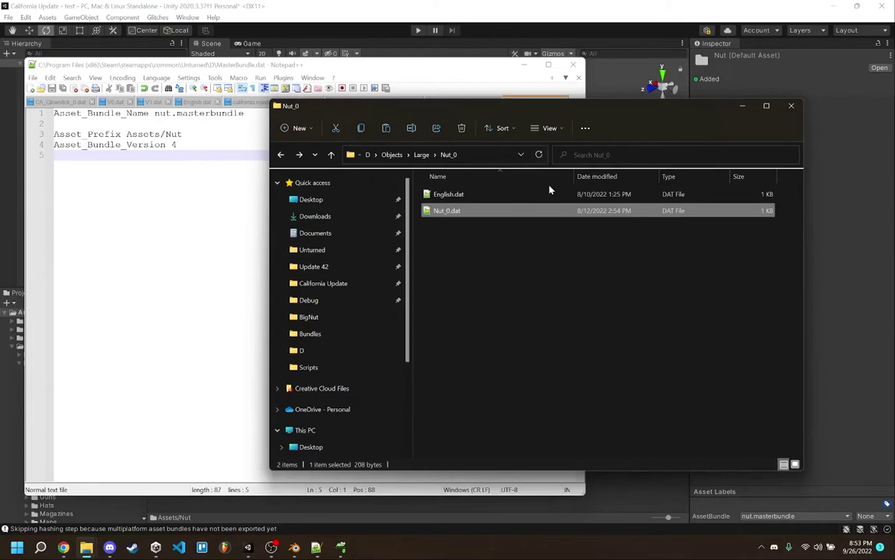
Open English.dat and Nut_0.dat in Notepad++, change the object name in English.dat to Nut #1 and save that file.
{"action": "double_click", "coordinate": [501, 196]}
{"action": "double_click", "coordinate": [619, 211]}
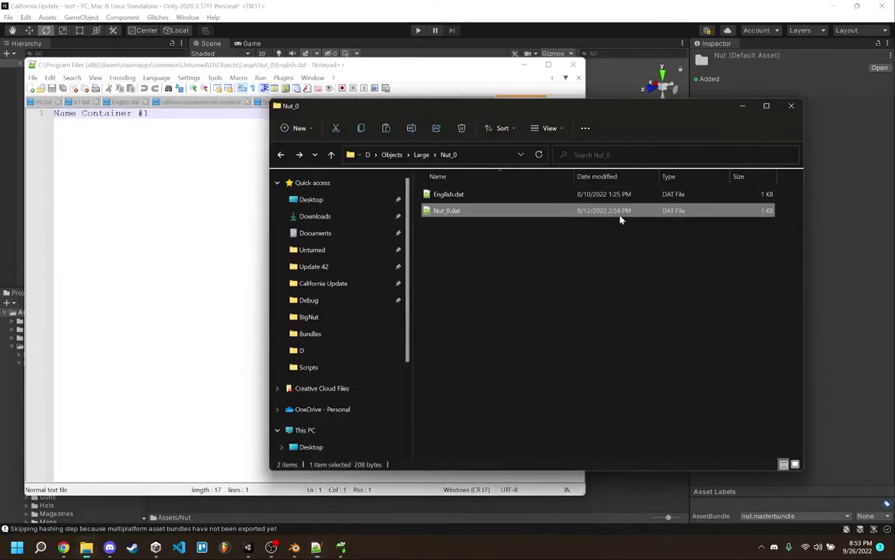
{"action": "left_click", "coordinate": [481, 102]}
{"action": "double_click", "coordinate": [116, 114]}
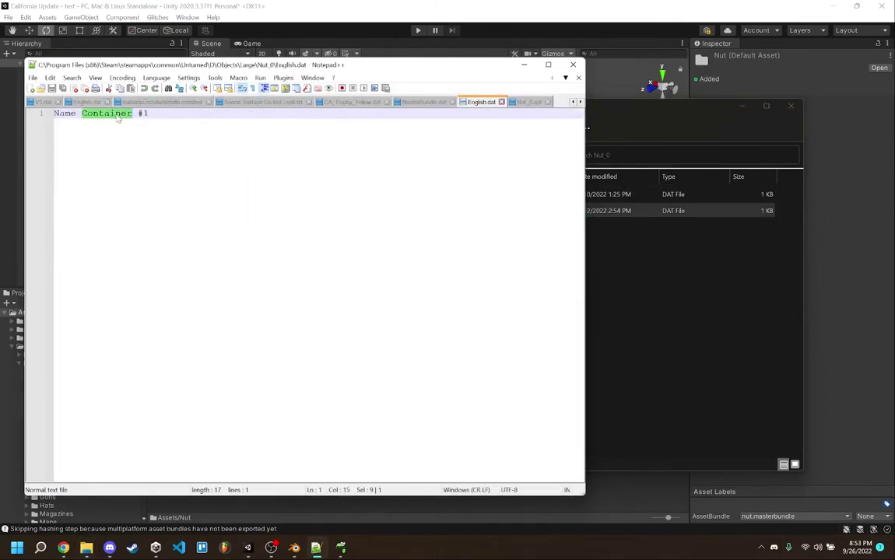
{"action": "type", "text": "Nut"}
{"action": "left_click", "coordinate": [677, 321]}
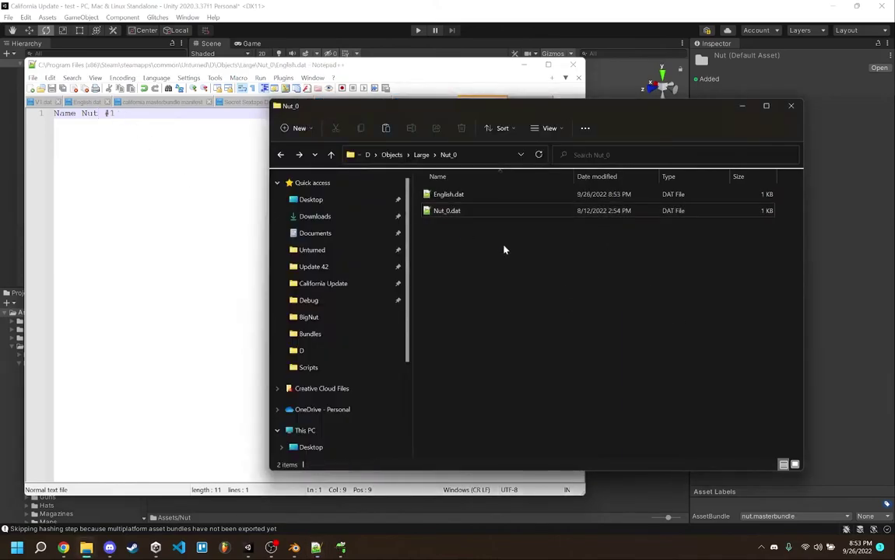
Make a trial copy of English.dat, try another language such as Russian as its name, and delete the copy.
{"action": "left_click", "coordinate": [492, 196]}
{"action": "key", "text": "ctrl+c"}
{"action": "key", "text": "ctrl+v"}
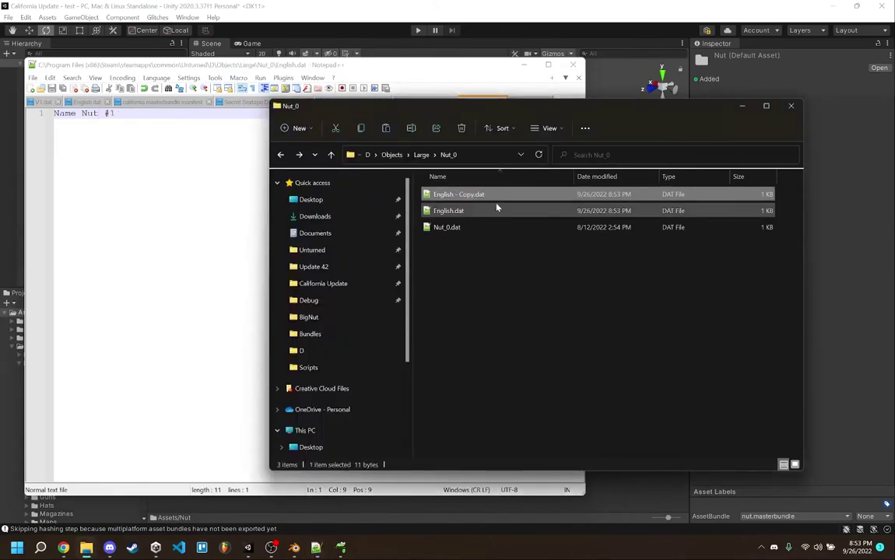
{"action": "key", "text": "F2"}
{"action": "type", "text": "Russian.dat"}
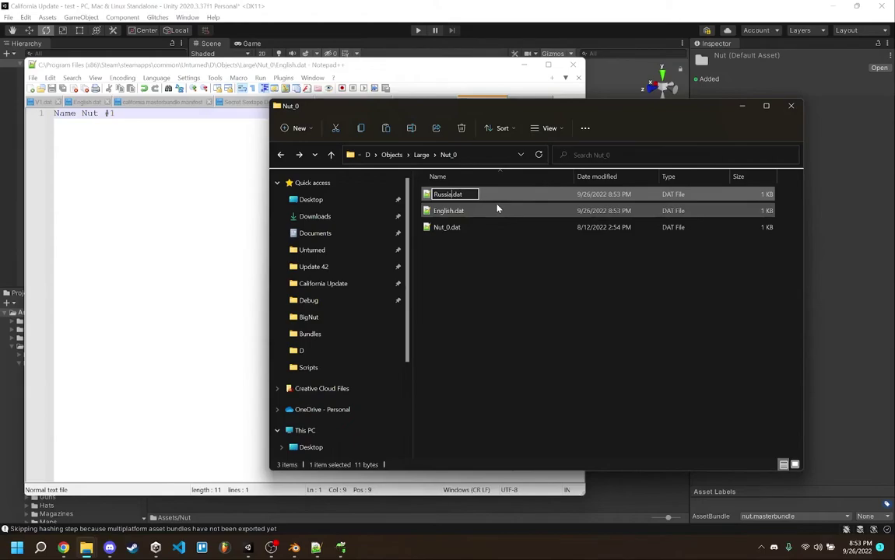
{"action": "key", "text": "BackSpace"}
{"action": "key", "text": "BackSpace"}
{"action": "key", "text": "BackSpace"}
{"action": "key", "text": "BackSpace"}
{"action": "key", "text": "BackSpace"}
{"action": "key", "text": "BackSpace"}
{"action": "key", "text": "BackSpace"}
{"action": "type", "text": "Frenc"}
{"action": "key", "text": "Escape"}
{"action": "key", "text": "Delete"}
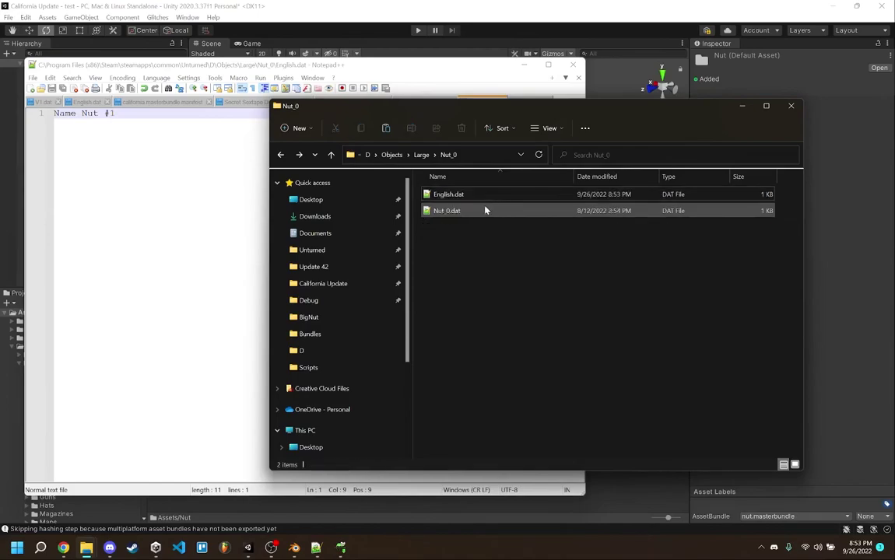
In Nut_0.dat, delete the four Interactability lines and the surplus blank line above them.
{"action": "left_click", "coordinate": [410, 113]}
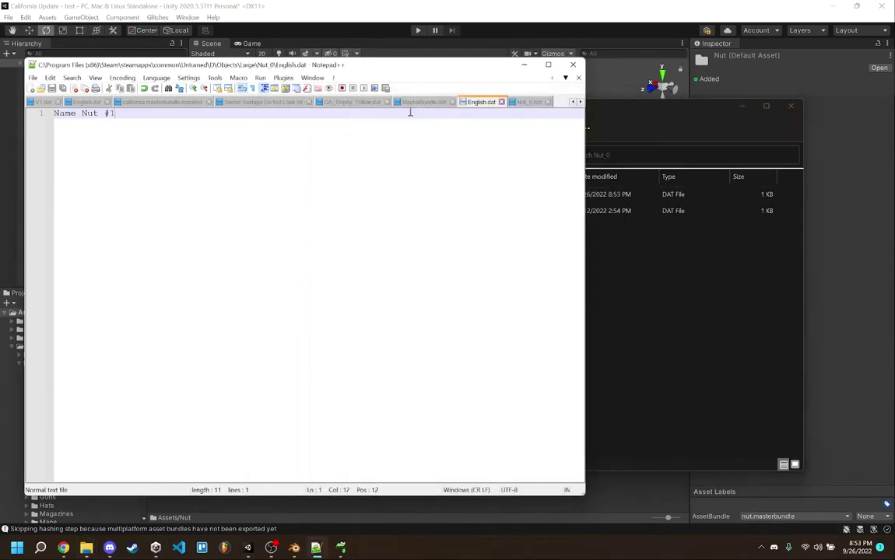
{"action": "left_click", "coordinate": [520, 102]}
{"action": "left_click", "coordinate": [297, 250]}
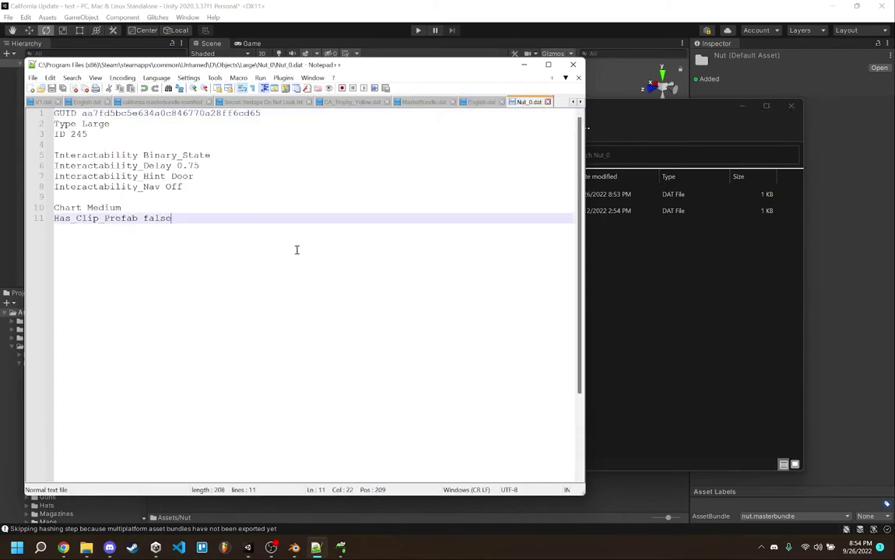
{"action": "double_click", "coordinate": [100, 218]}
{"action": "left_click", "coordinate": [66, 217]}
{"action": "double_click", "coordinate": [110, 208]}
{"action": "left_click", "coordinate": [110, 206]}
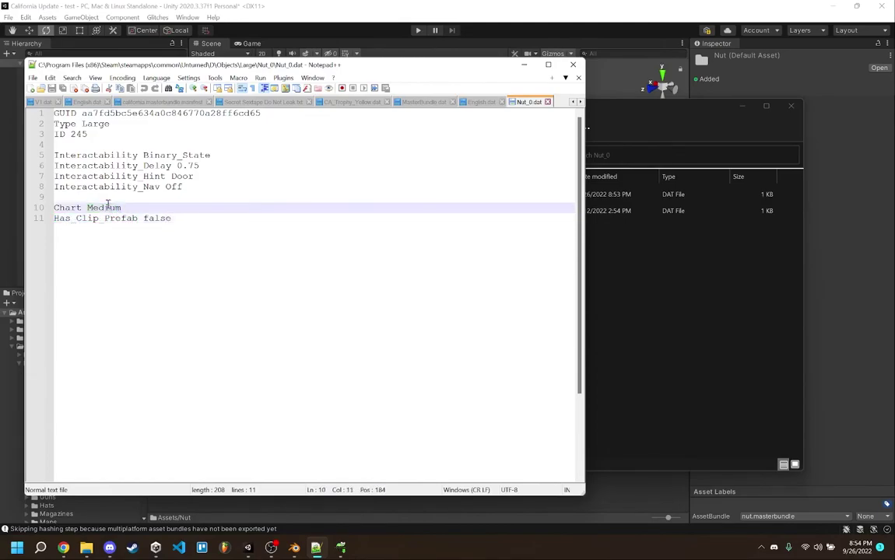
{"action": "left_click", "coordinate": [228, 189]}
{"action": "left_click_drag", "start_coordinate": [228, 188], "coordinate": [26, 159]}
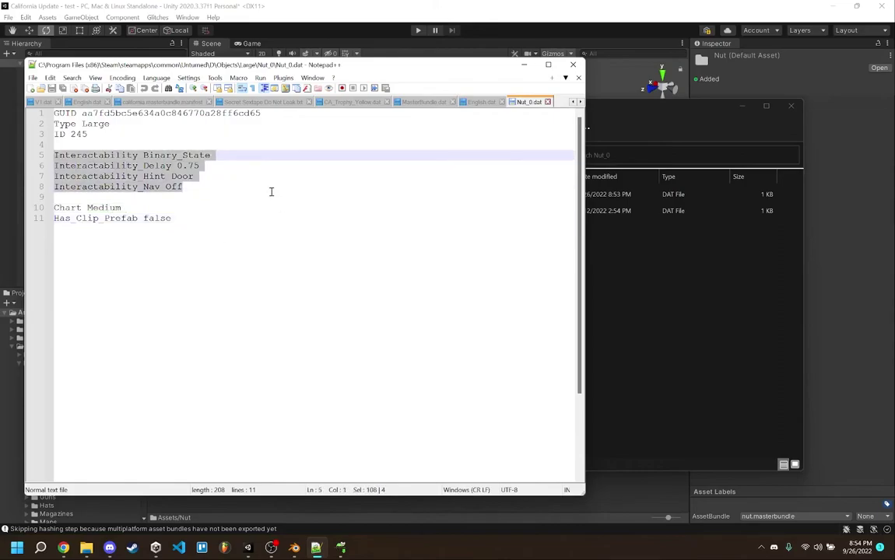
{"action": "key", "text": "BackSpace"}
{"action": "key", "text": "BackSpace"}
{"action": "key", "text": "BackSpace"}
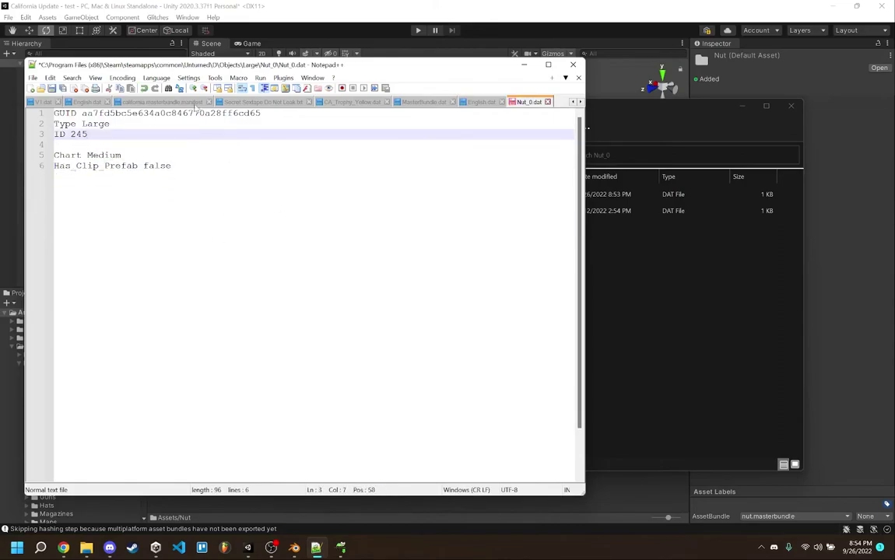
Switch to Chrome, generate one GUID without hyphens on guidgenerator.com, copy it and minimize the browser.
{"action": "left_click", "coordinate": [63, 547]}
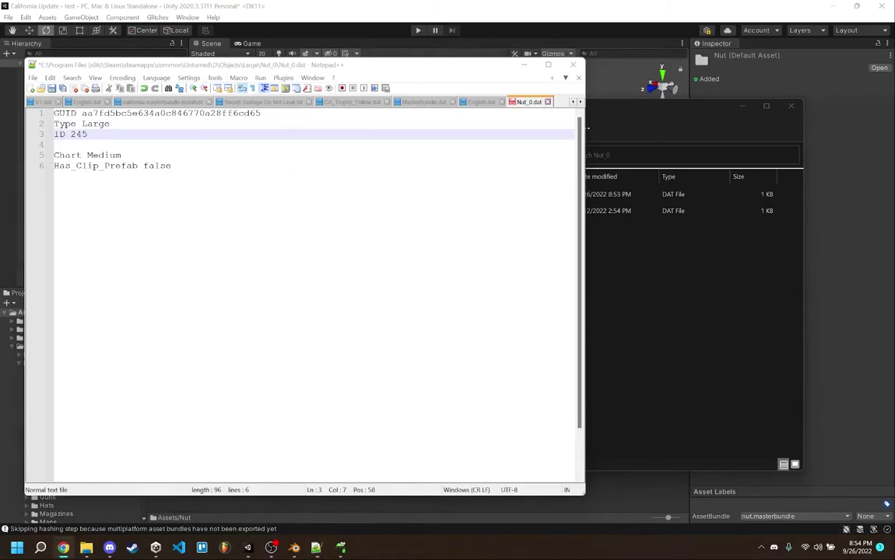
{"action": "left_click_drag", "start_coordinate": [0, 122], "coordinate": [318, 77]}
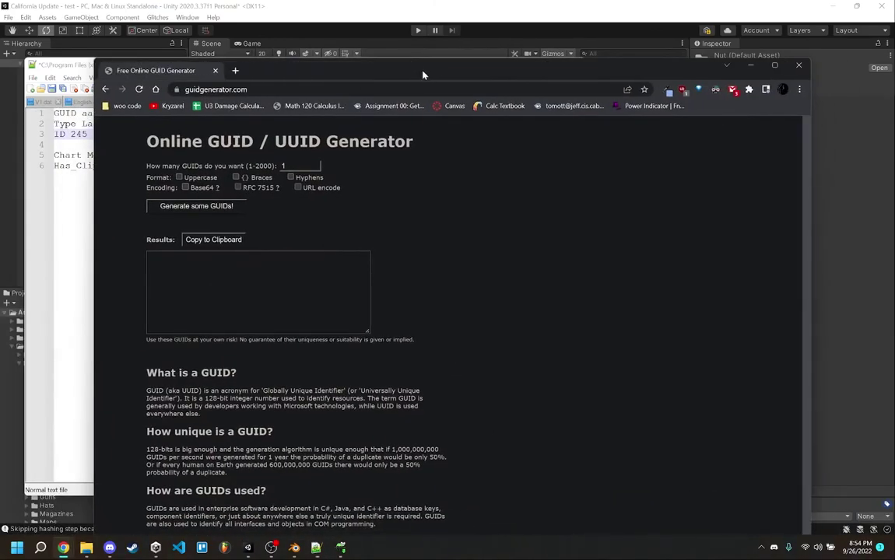
{"action": "double_click", "coordinate": [423, 73]}
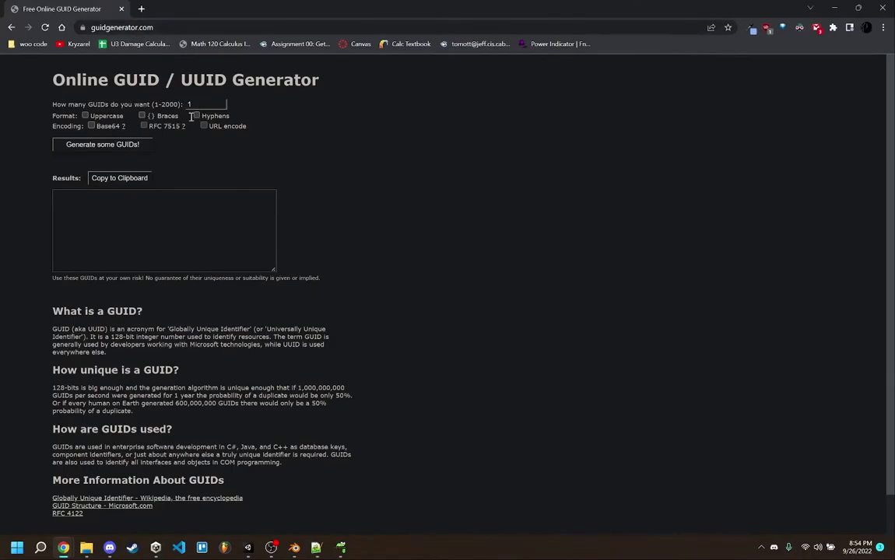
{"action": "left_click", "coordinate": [121, 147]}
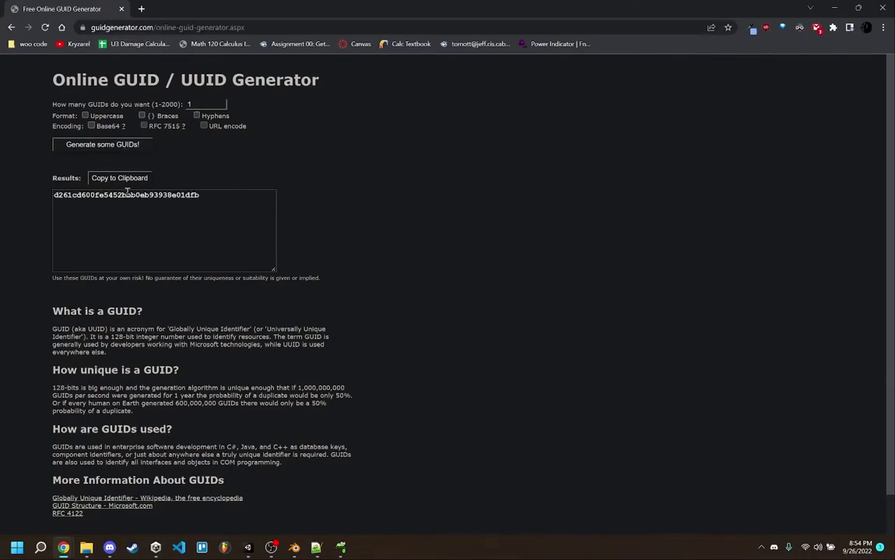
{"action": "left_click", "coordinate": [119, 177]}
{"action": "left_click", "coordinate": [834, 8]}
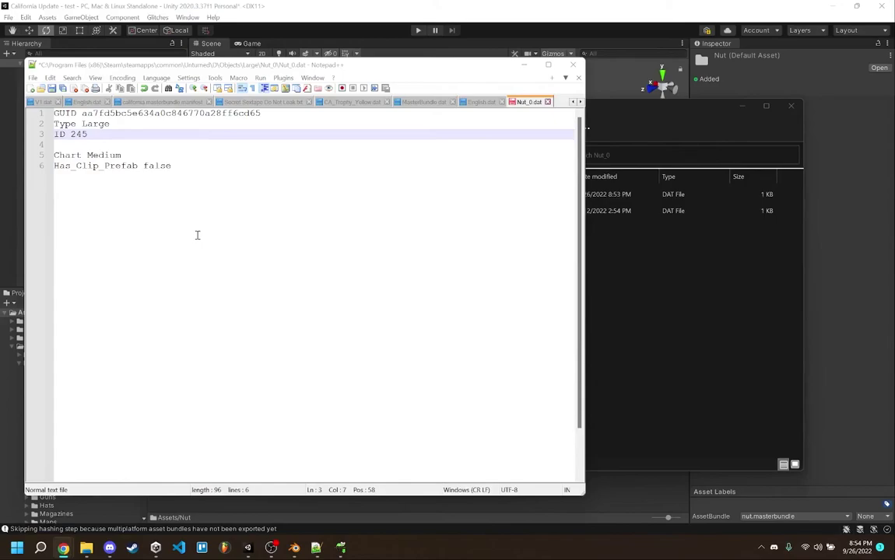
In Nut_0.dat, replace the GUID with the copied one, set the ID to 23749 and save the file.
{"action": "double_click", "coordinate": [234, 113]}
{"action": "key", "text": "ctrl+v"}
{"action": "left_click", "coordinate": [119, 141]}
{"action": "double_click", "coordinate": [135, 133]}
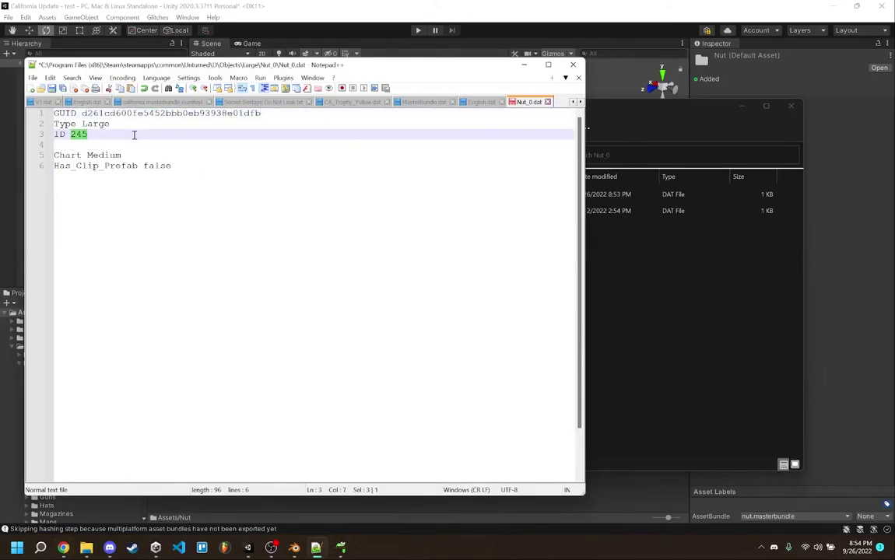
{"action": "type", "text": "237495"}
{"action": "key", "text": "BackSpace"}
{"action": "key", "text": "ctrl+s"}
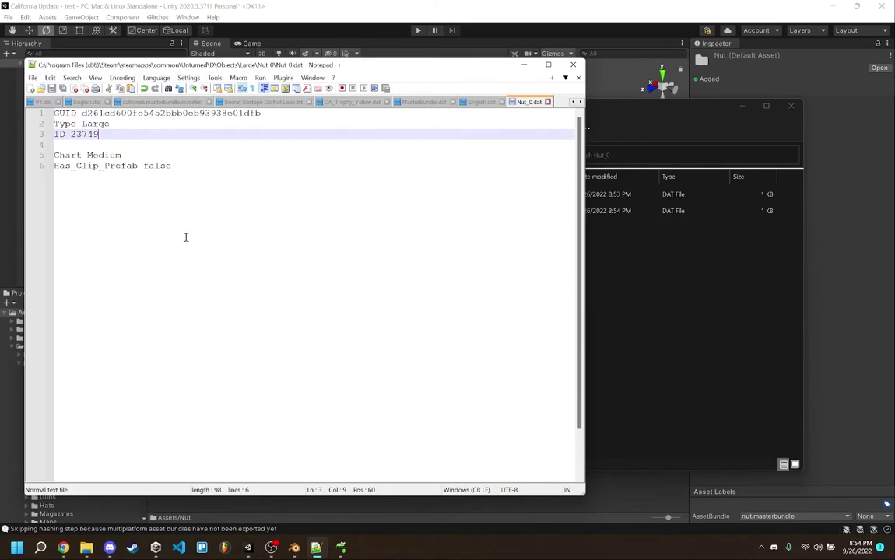
Try removing the Chart Medium line from Nut_0.dat and undo the removal.
{"action": "double_click", "coordinate": [103, 155]}
{"action": "left_click_drag", "start_coordinate": [122, 155], "coordinate": [134, 146]}
{"action": "key", "text": "BackSpace"}
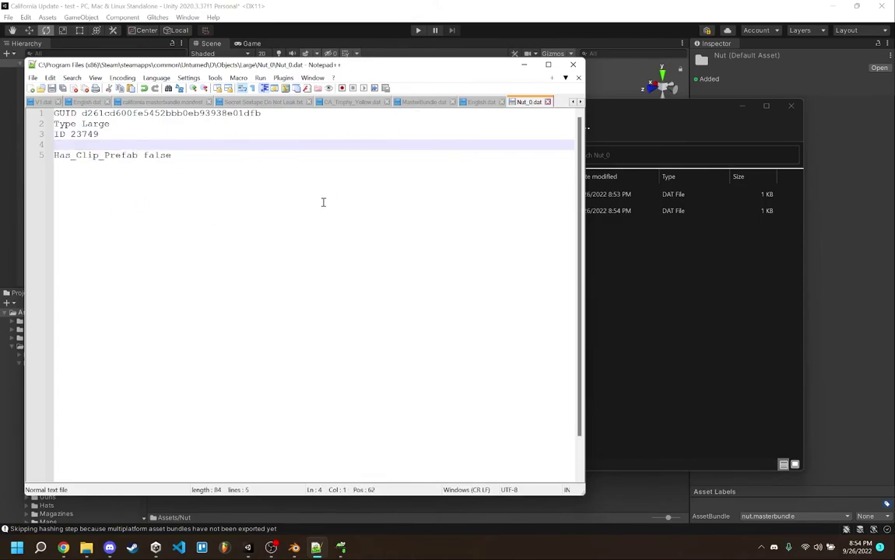
{"action": "key", "text": "ctrl+z"}
Return to the file browser, go up to the Unturned folder and move the D folder into Bundles.
{"action": "left_click", "coordinate": [671, 348]}
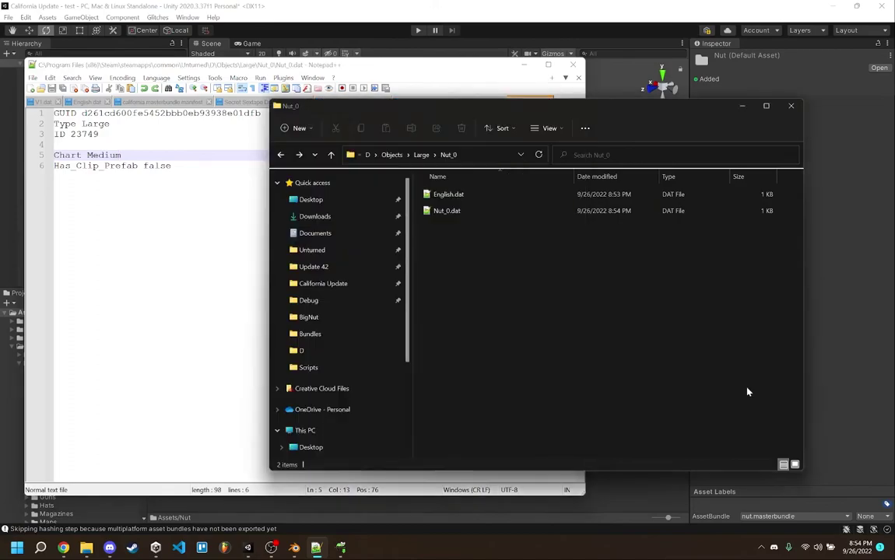
{"action": "right_click", "coordinate": [360, 273]}
{"action": "left_click", "coordinate": [367, 304]}
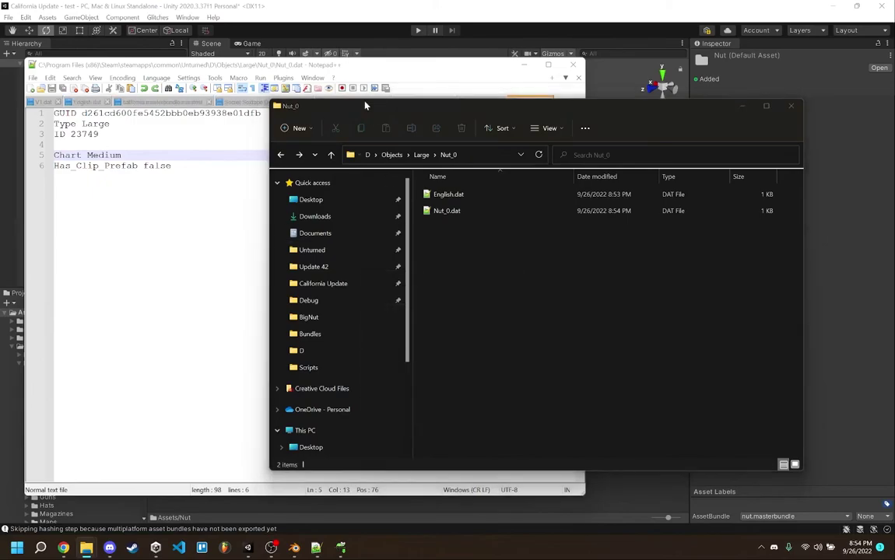
{"action": "left_click_drag", "start_coordinate": [523, 140], "coordinate": [0, 105]}
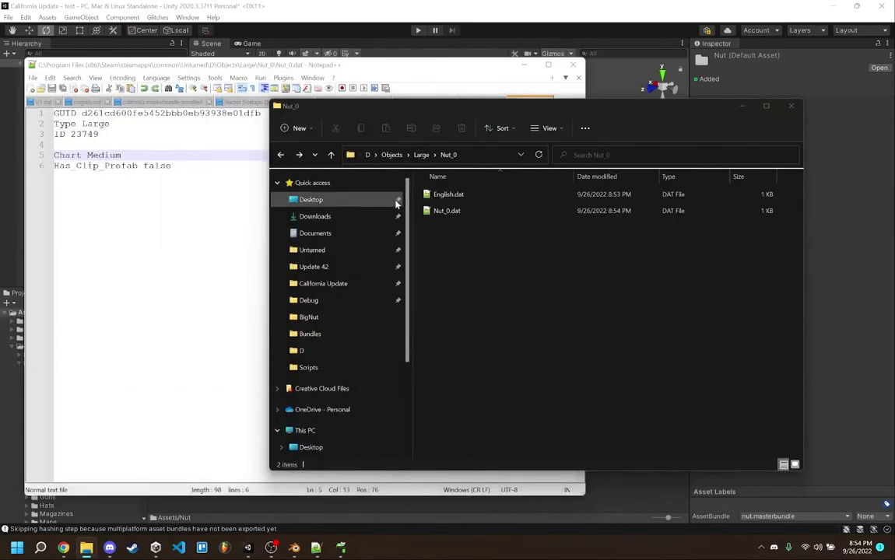
{"action": "left_click", "coordinate": [421, 155]}
{"action": "left_click", "coordinate": [409, 155]}
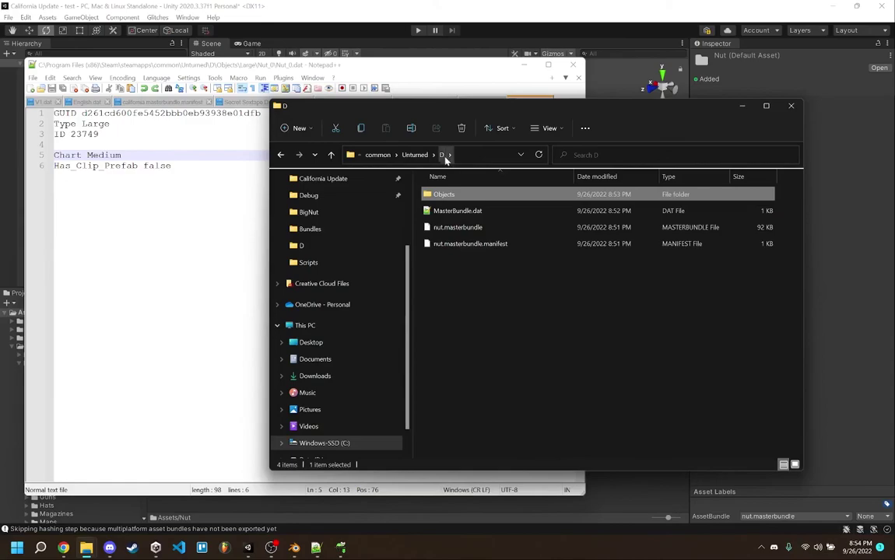
{"action": "left_click", "coordinate": [455, 155]}
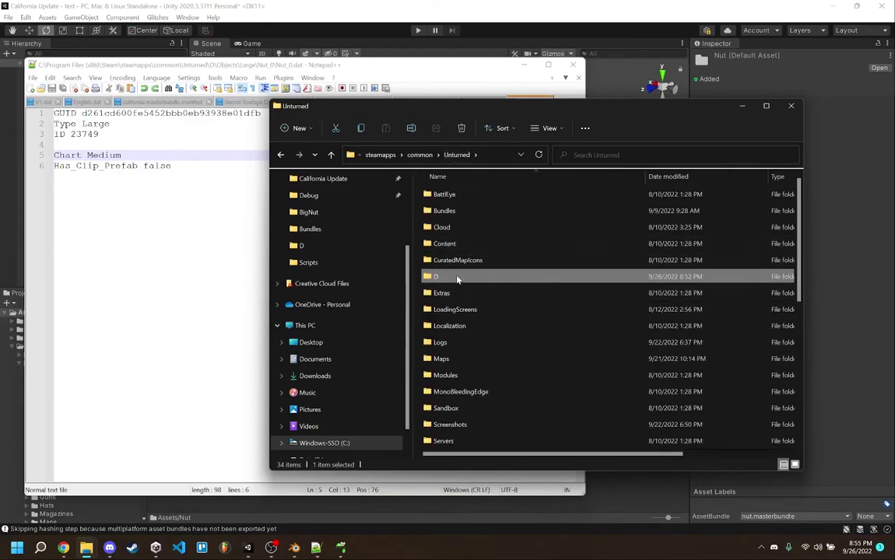
{"action": "key", "text": "Delete"}
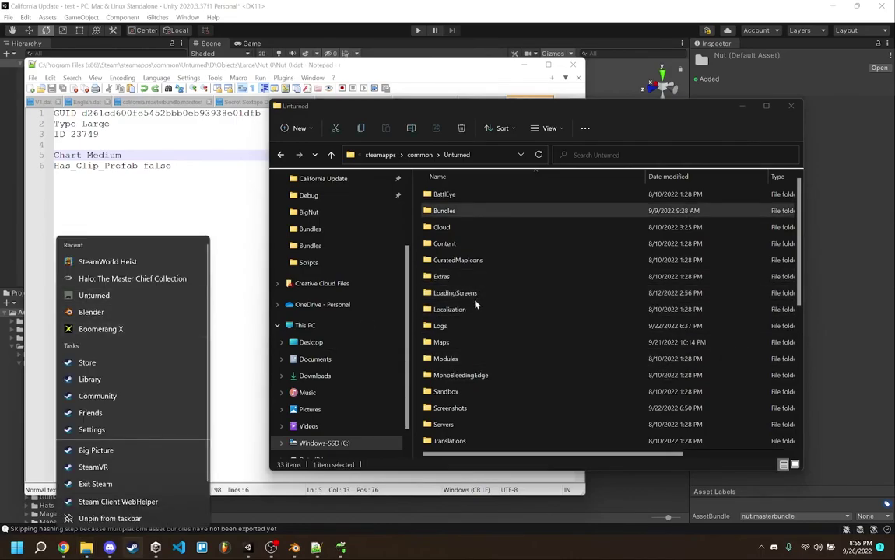
Launch Unturned from Steam and open the asdas map in the workshop level editor.
{"action": "left_click", "coordinate": [152, 297]}
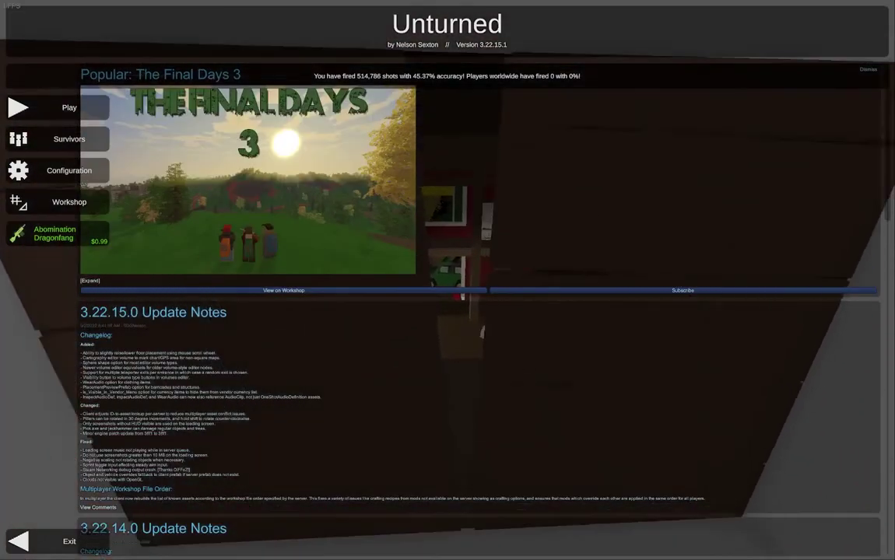
{"action": "left_click", "coordinate": [85, 207]}
{"action": "left_click", "coordinate": [501, 257]}
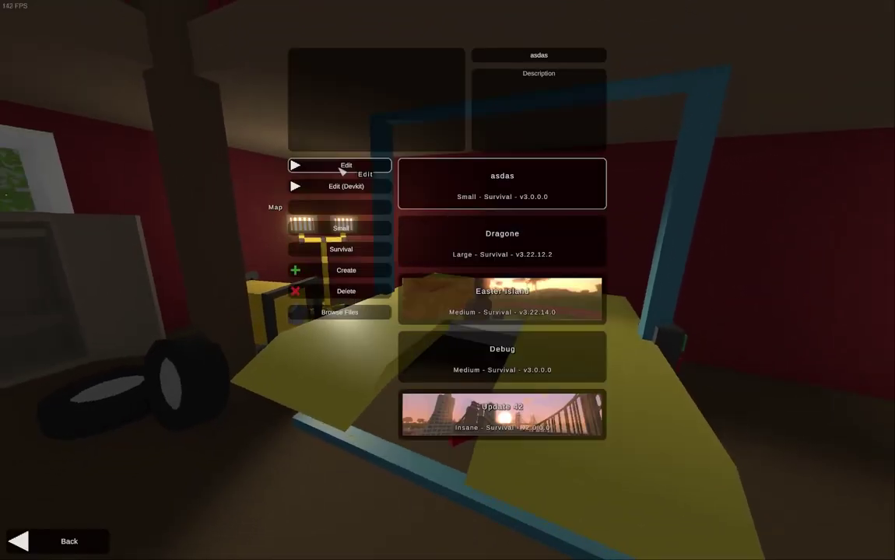
{"action": "left_click", "coordinate": [343, 166]}
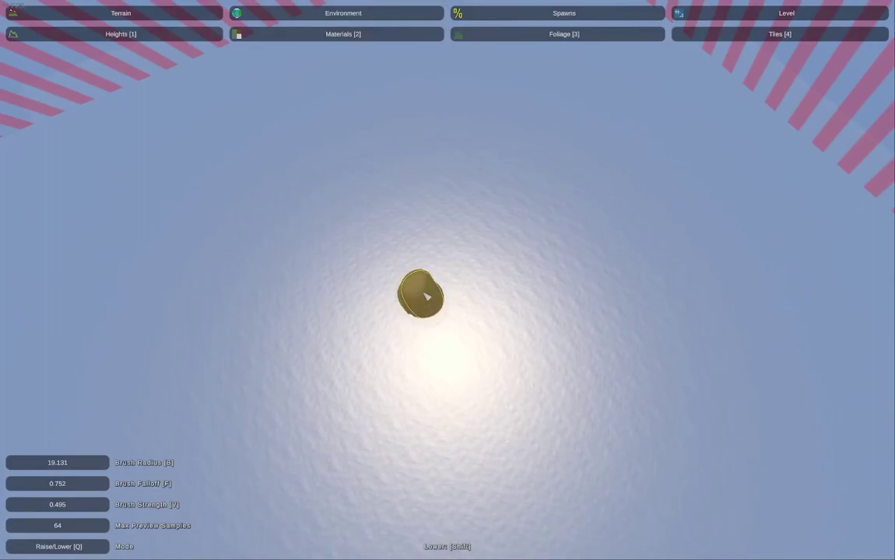
Flatten the terrain into a wide plateau with brush radius about 226.5, strength about 1.8 and flatten target 81.630.
{"action": "key", "text": "w"}
{"action": "mouse_move", "coordinate": [421, 288]}
{"action": "left_mouse_down"}
{"action": "mouse_move", "coordinate": [605, 265]}
{"action": "mouse_move", "coordinate": [496, 289]}
{"action": "left_mouse_up"}
{"action": "key", "text": "b"}
{"action": "mouse_move", "coordinate": [441, 313]}
{"action": "left_mouse_down"}
{"action": "mouse_move", "coordinate": [358, 305]}
{"action": "mouse_move", "coordinate": [451, 272]}
{"action": "left_mouse_up"}
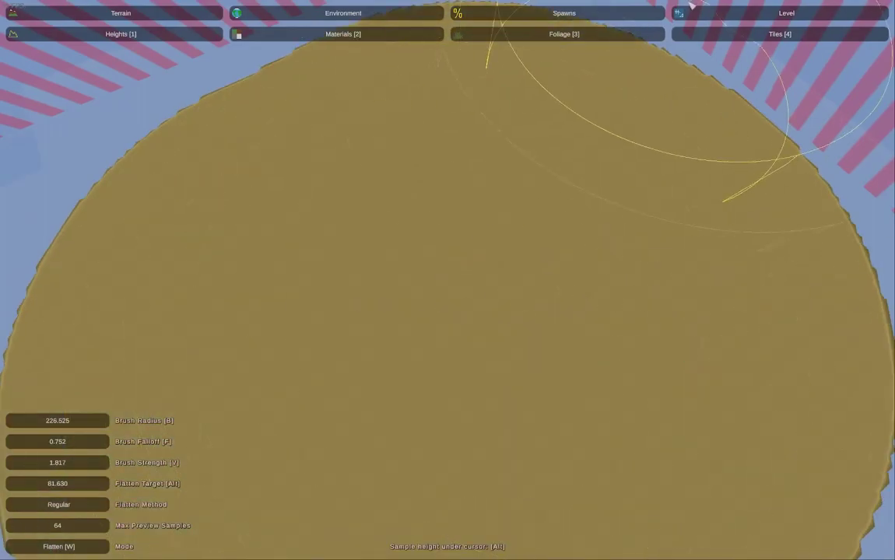
Search the level objects for "nut" and place Nut #1 on the flattened ground, adjusting it along its vertical axis.
{"action": "left_click", "coordinate": [705, 15]}
{"action": "left_click", "coordinate": [62, 38]}
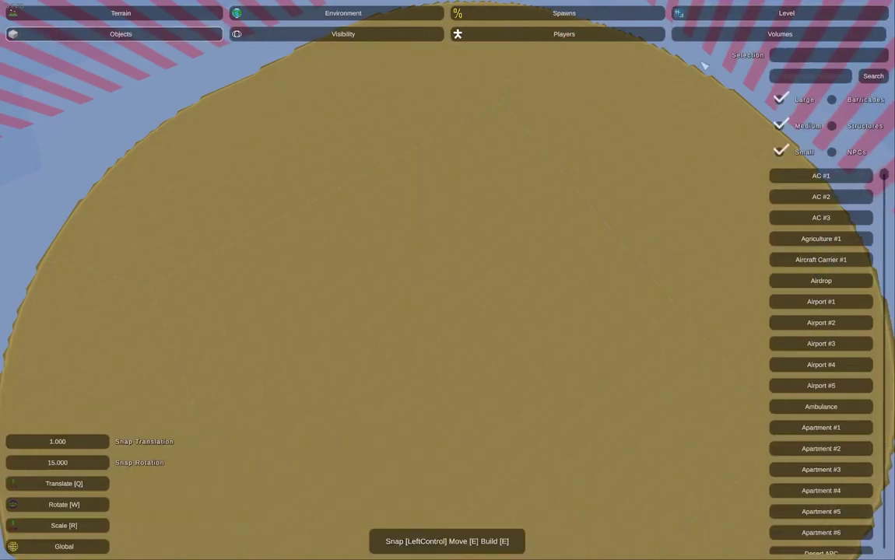
{"action": "left_click", "coordinate": [820, 76]}
{"action": "type", "text": "nut"}
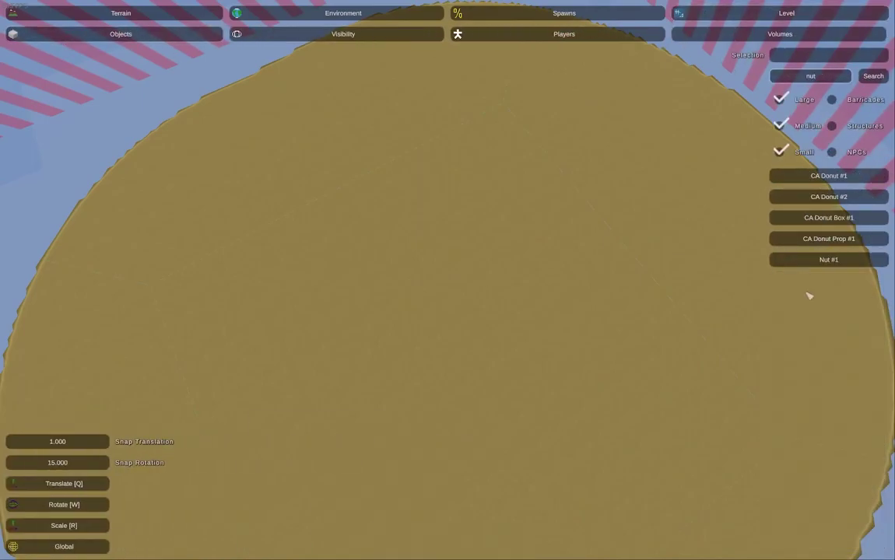
{"action": "left_click", "coordinate": [829, 259]}
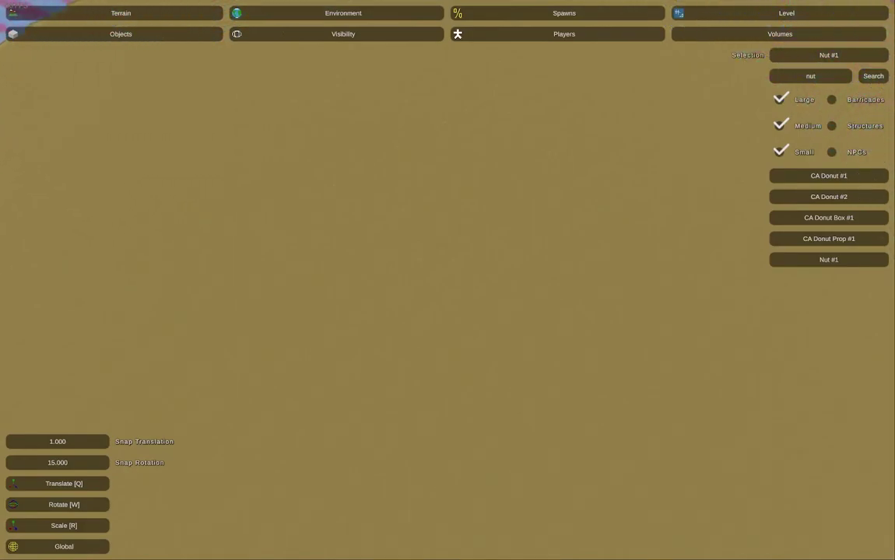
{"action": "key", "text": "w"}
{"action": "right_click_drag", "start_coordinate": [448, 282], "coordinate": [440, 194]}
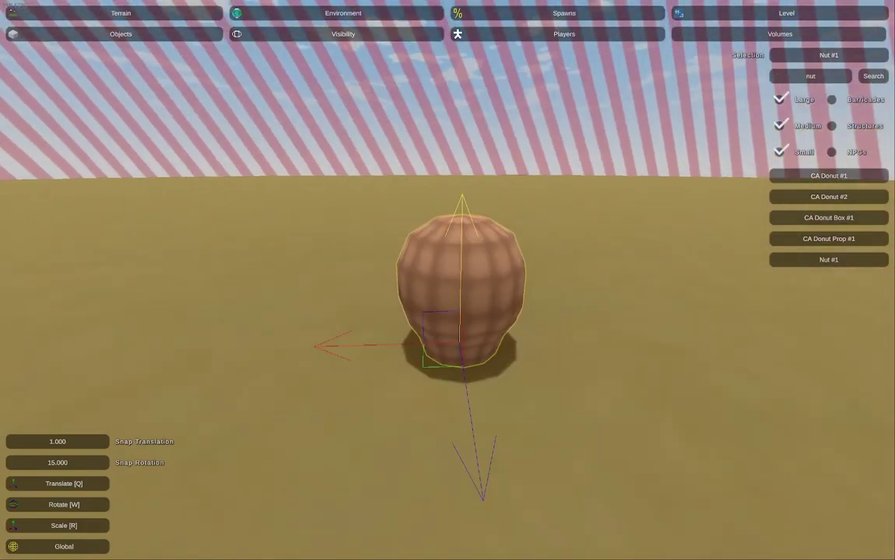
{"action": "left_click_drag", "start_coordinate": [459, 258], "coordinate": [509, 119]}
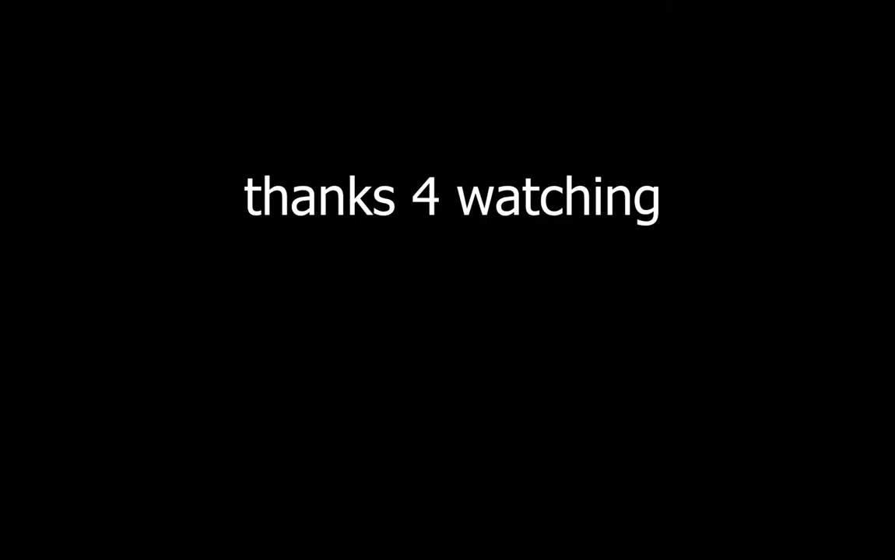